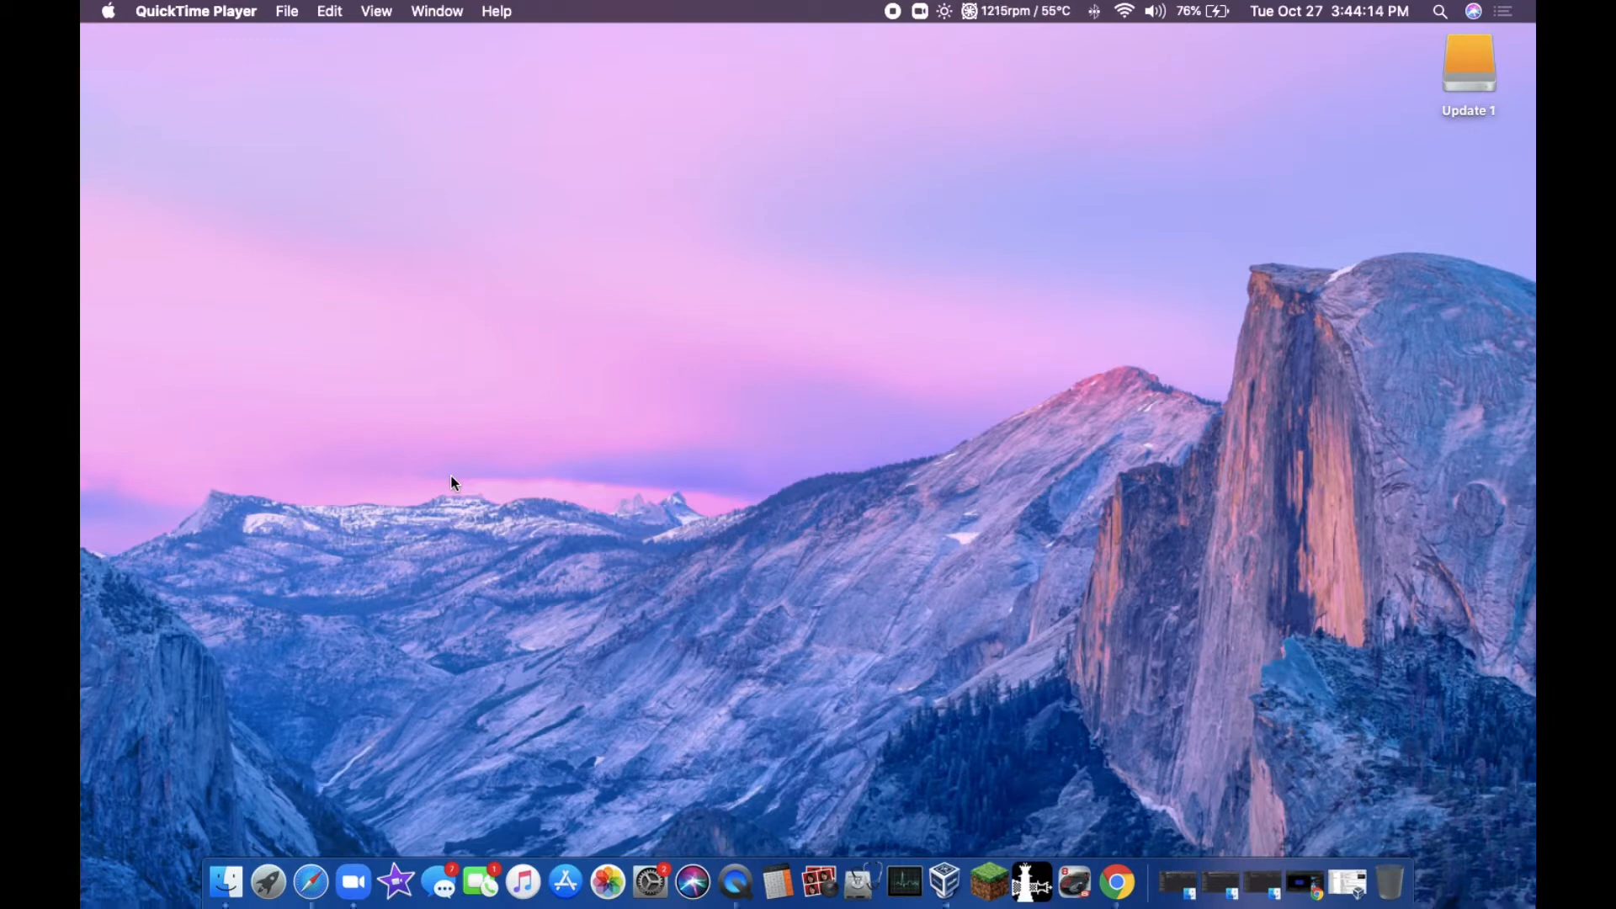
Step: Start a new virtual machine named Windows 3.11 with Windows 3.1 as its operating system version
{"action": "left_click", "coordinate": [1347, 882]}
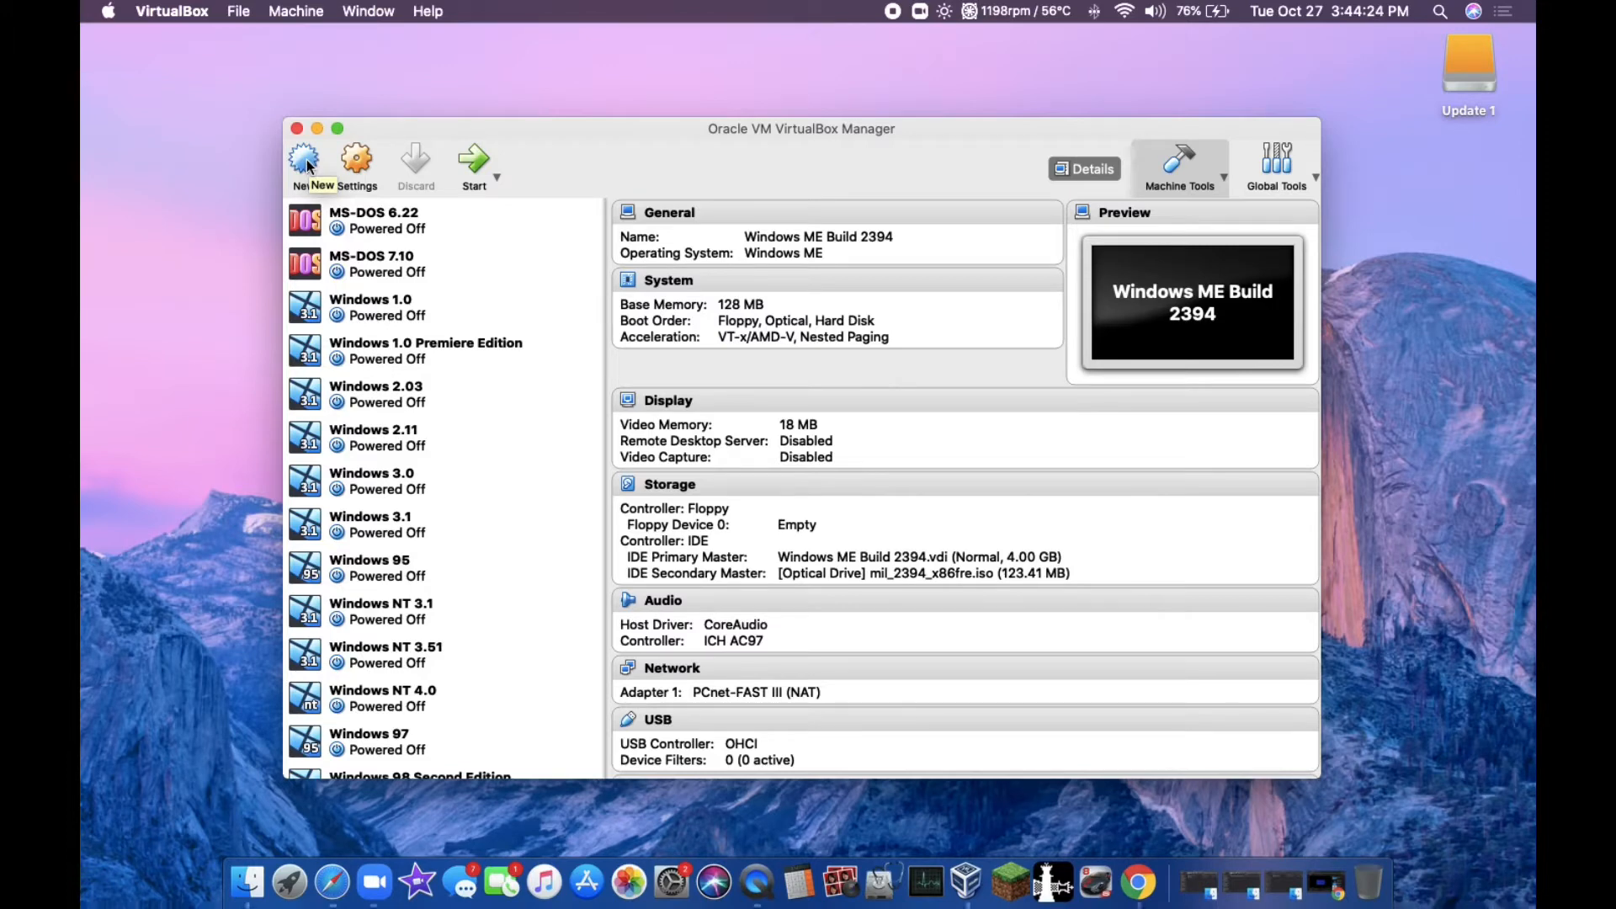
{"action": "left_click", "coordinate": [308, 162]}
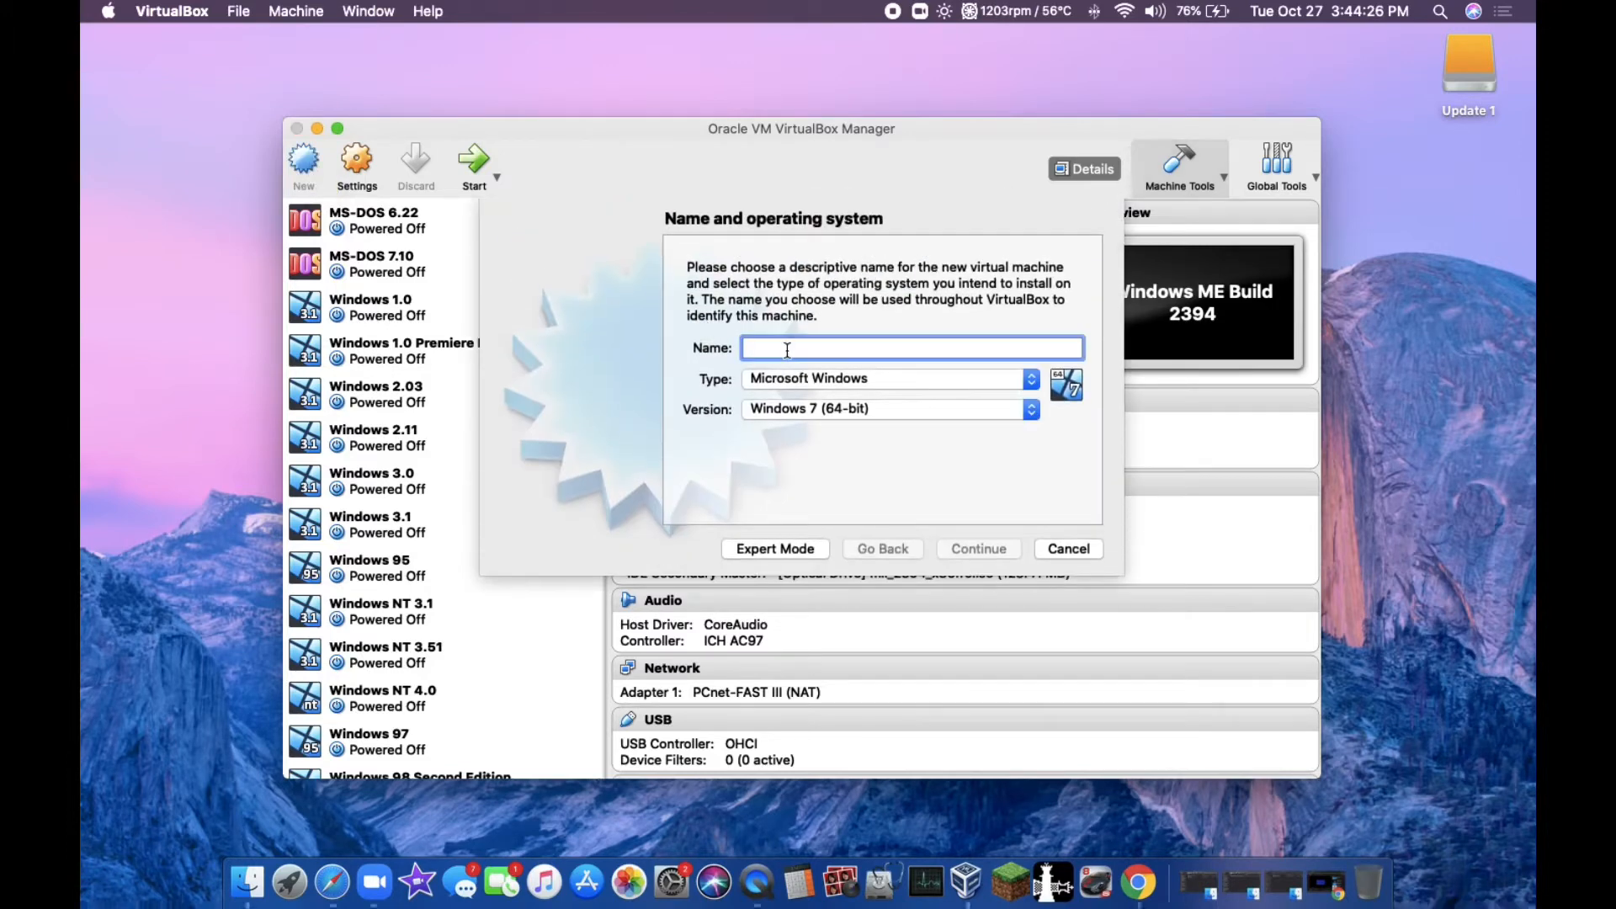
{"action": "type", "text": "W"}
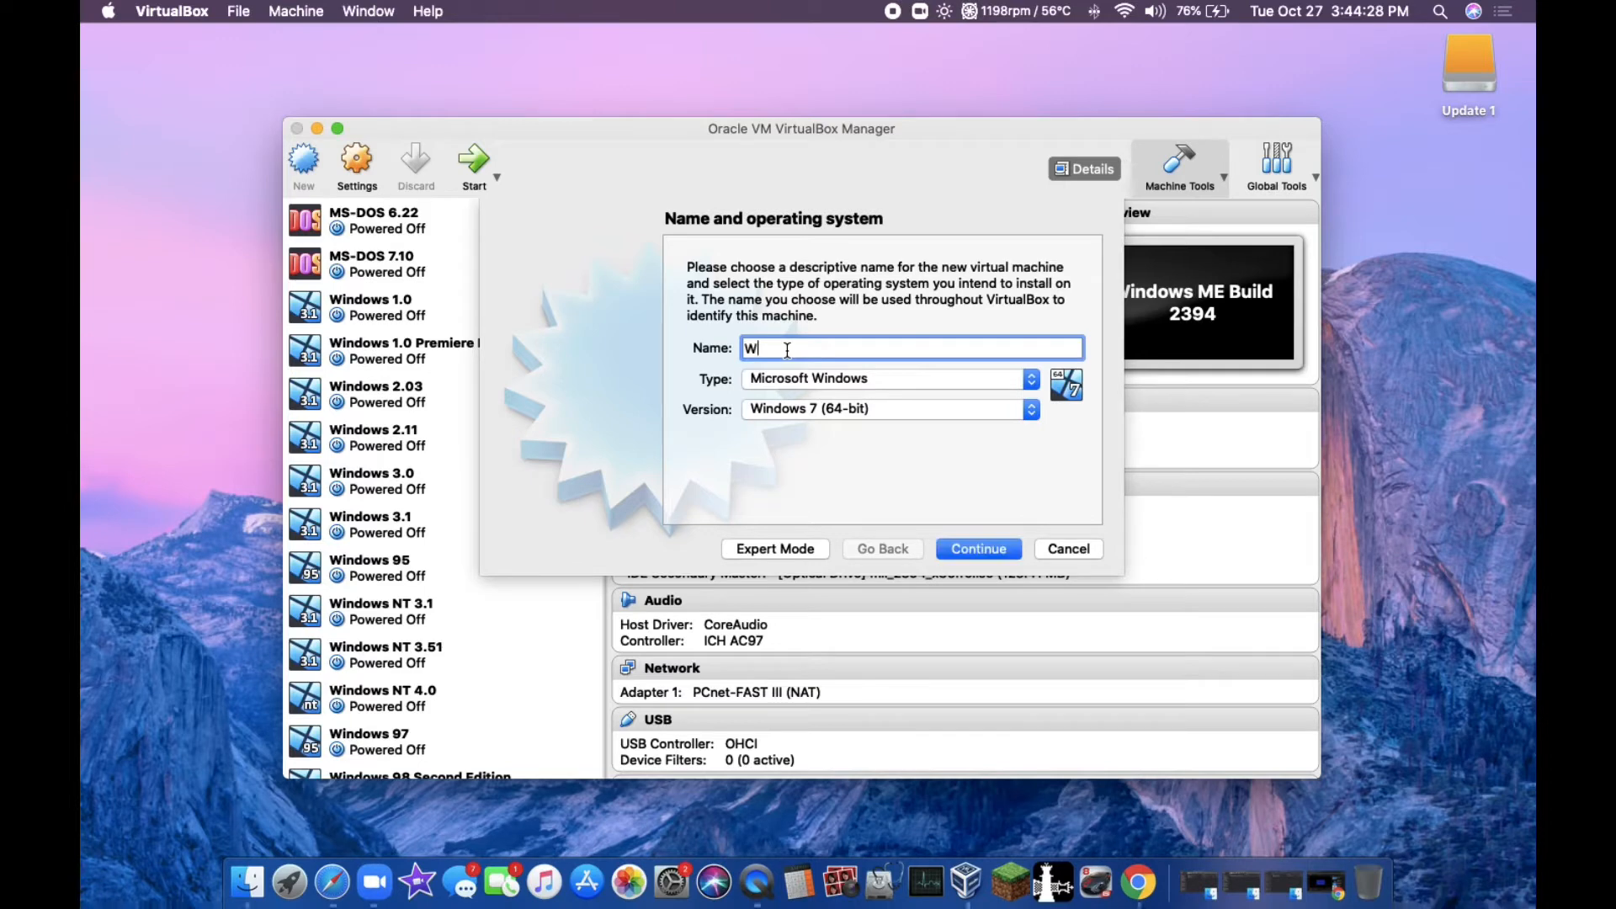
{"action": "type", "text": "indows 3.11"}
{"action": "left_click", "coordinate": [815, 410]}
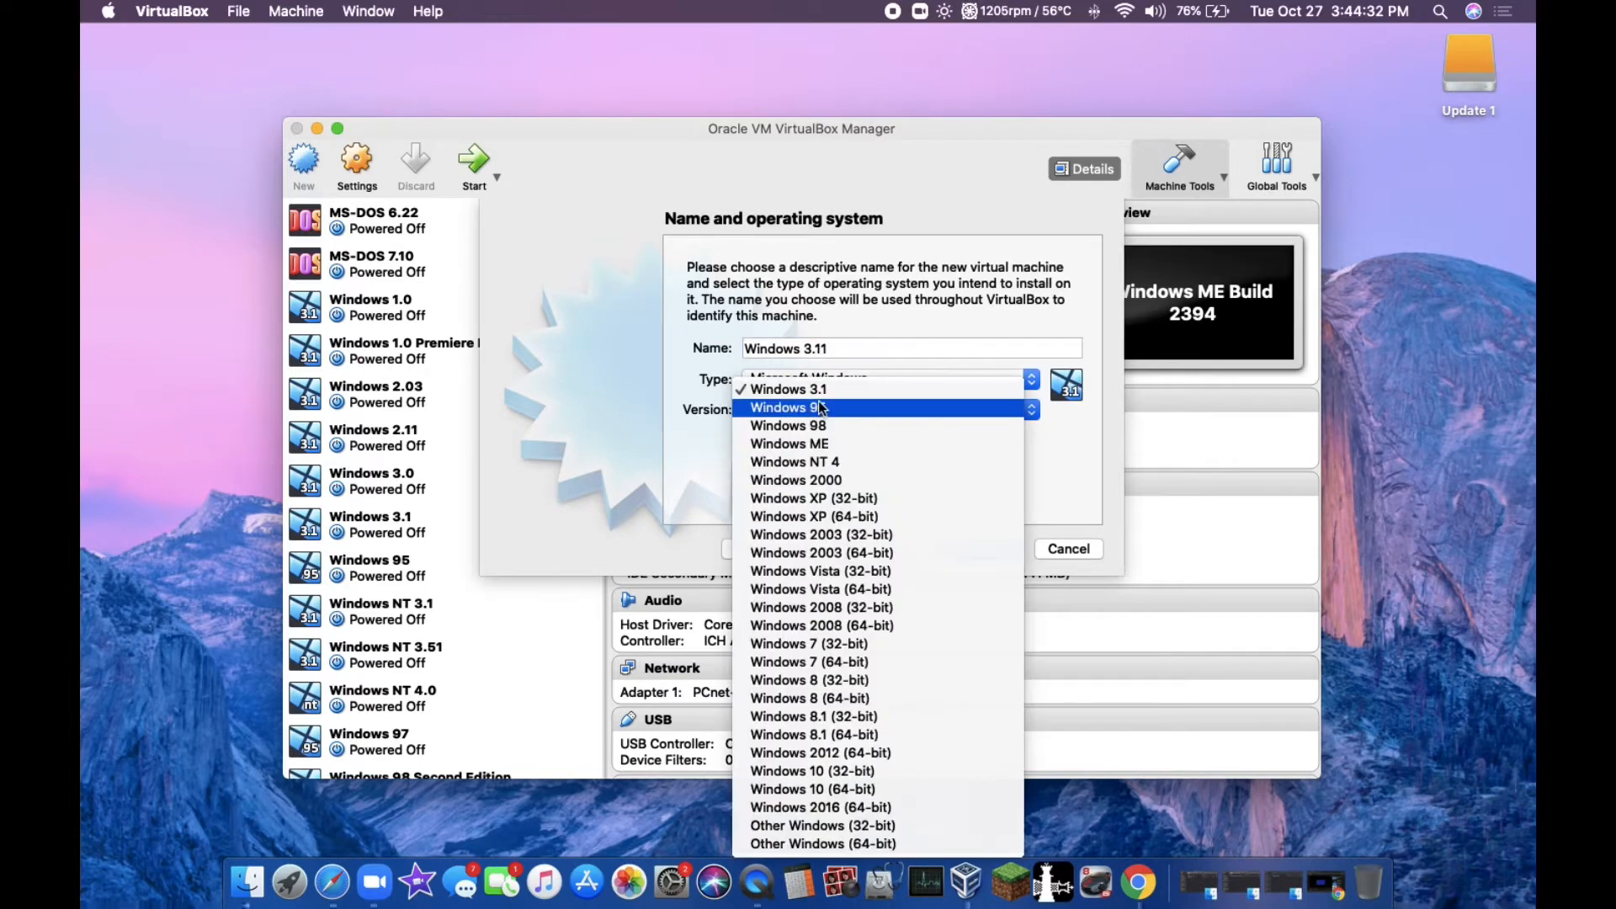
{"action": "left_click", "coordinate": [818, 390]}
{"action": "left_click", "coordinate": [990, 555]}
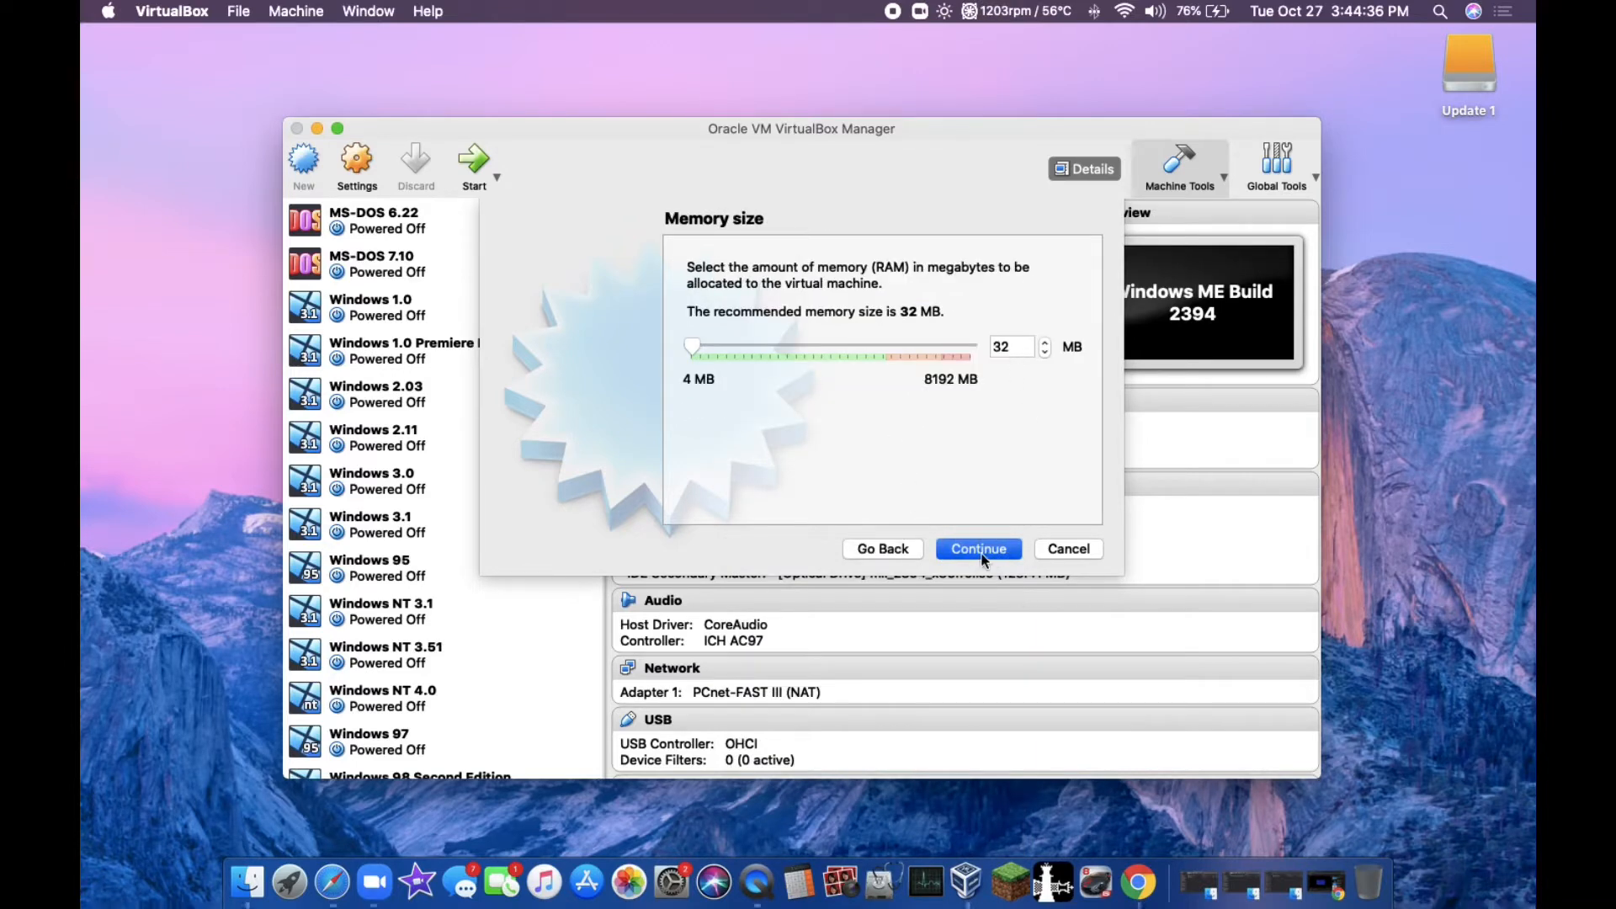
Step: Accept 32 MB of memory and choose to create a new virtual hard disk of type VDI
{"action": "left_click", "coordinate": [981, 551]}
{"action": "left_click", "coordinate": [981, 551]}
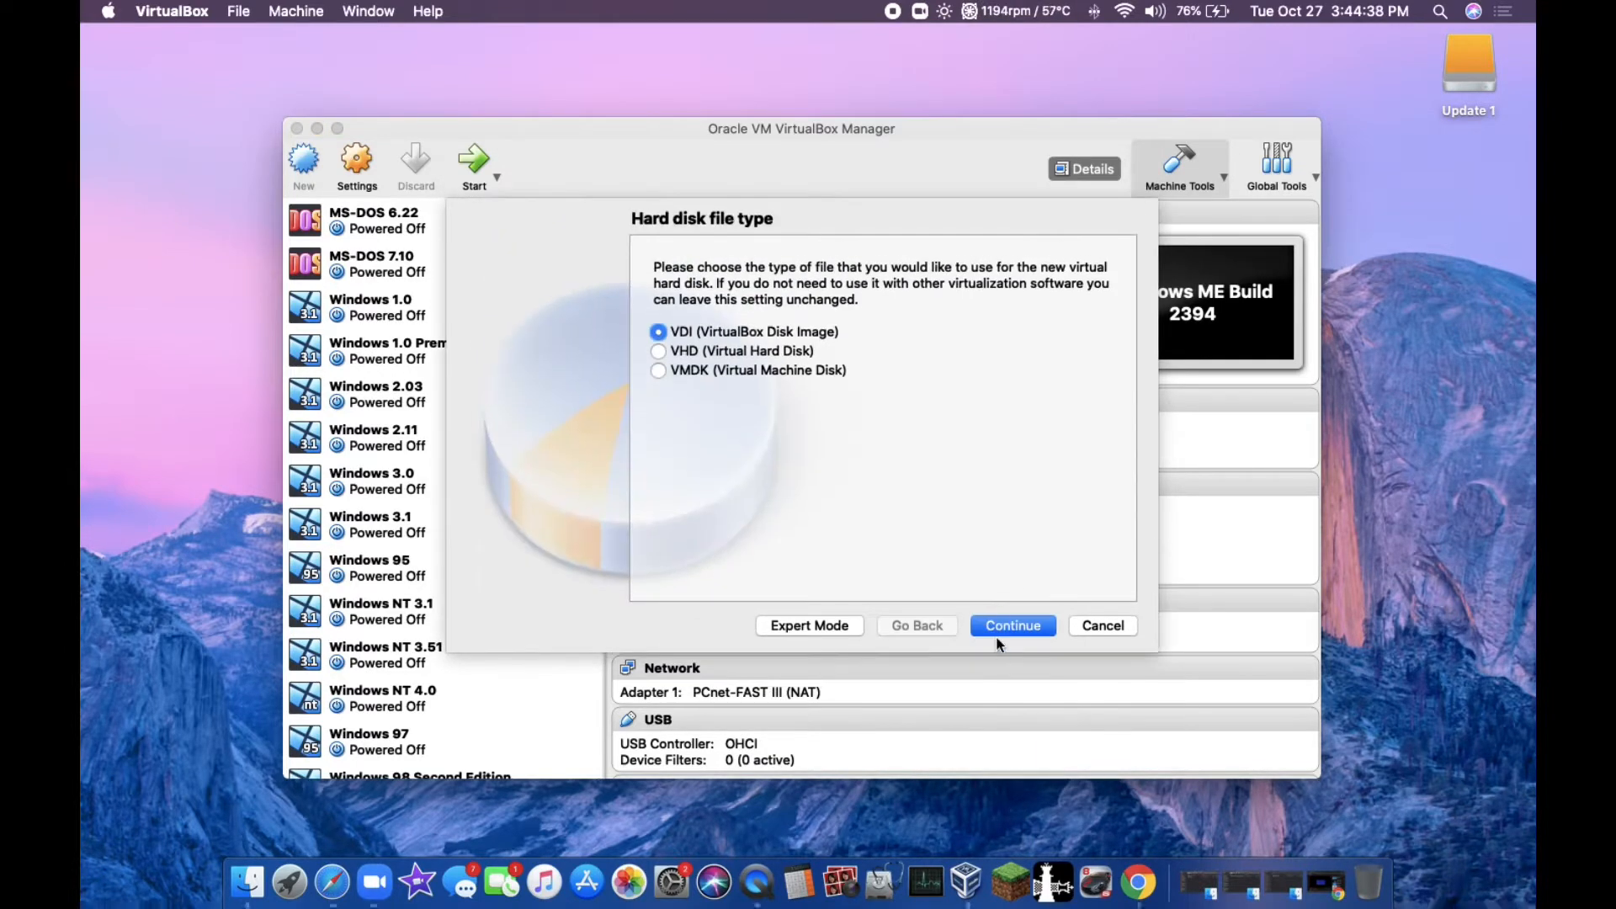
{"action": "left_click", "coordinate": [997, 637]}
{"action": "left_click", "coordinate": [683, 466]}
{"action": "left_click", "coordinate": [1006, 623]}
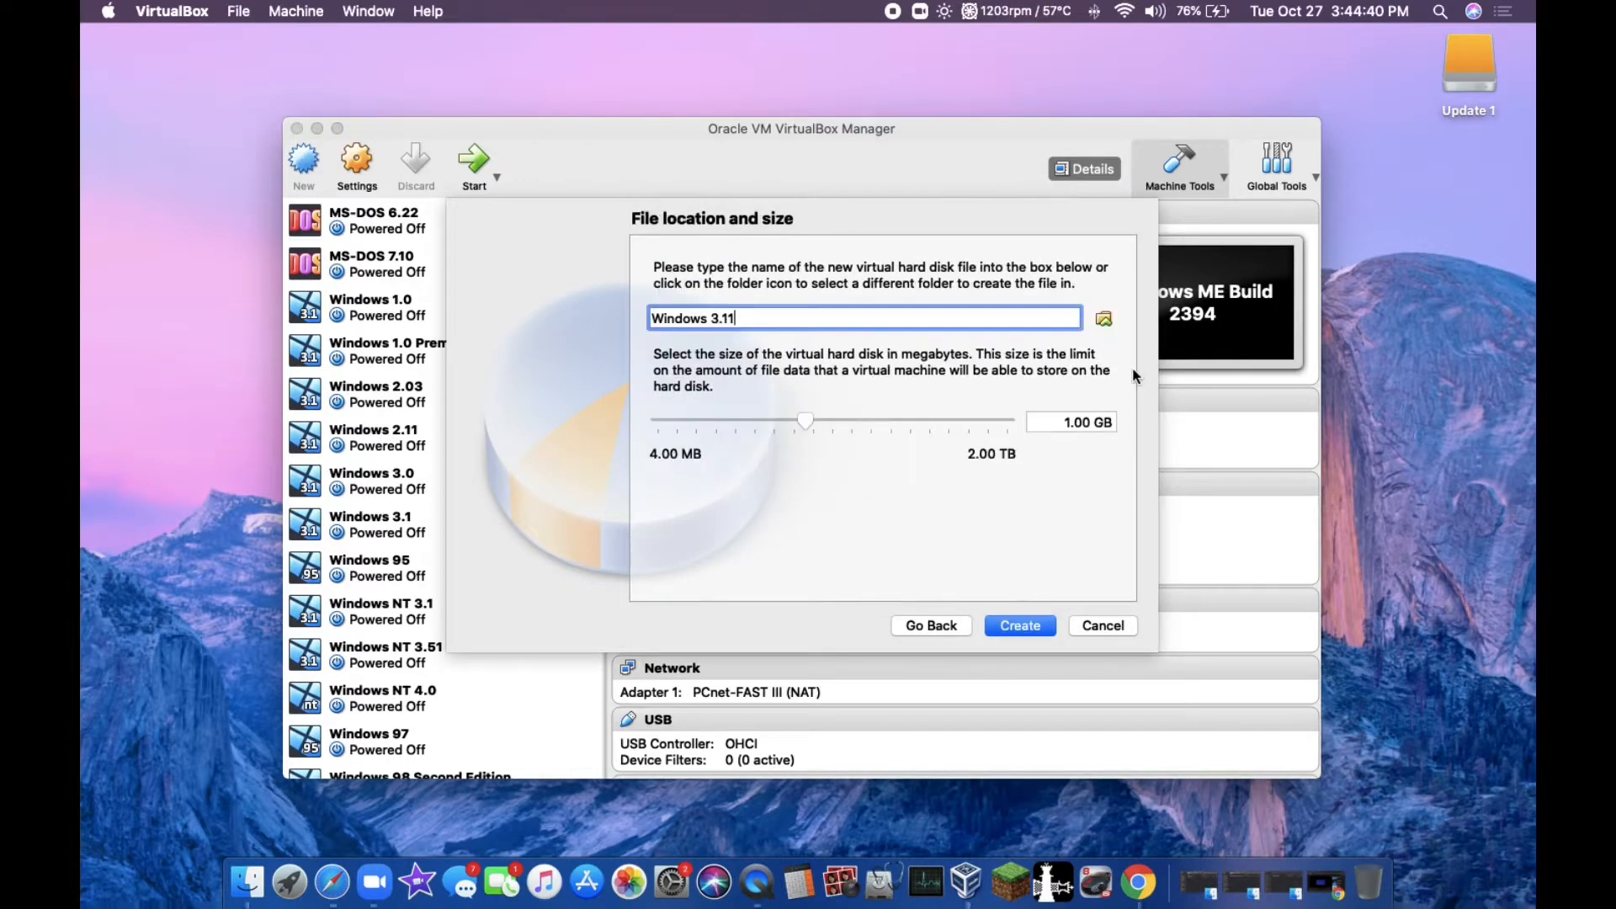
Step: Set the virtual hard disk's location to a new folder named 3.11 on the Update 1 drive, keeping the file name Windows 3.11
{"action": "left_click", "coordinate": [1101, 318]}
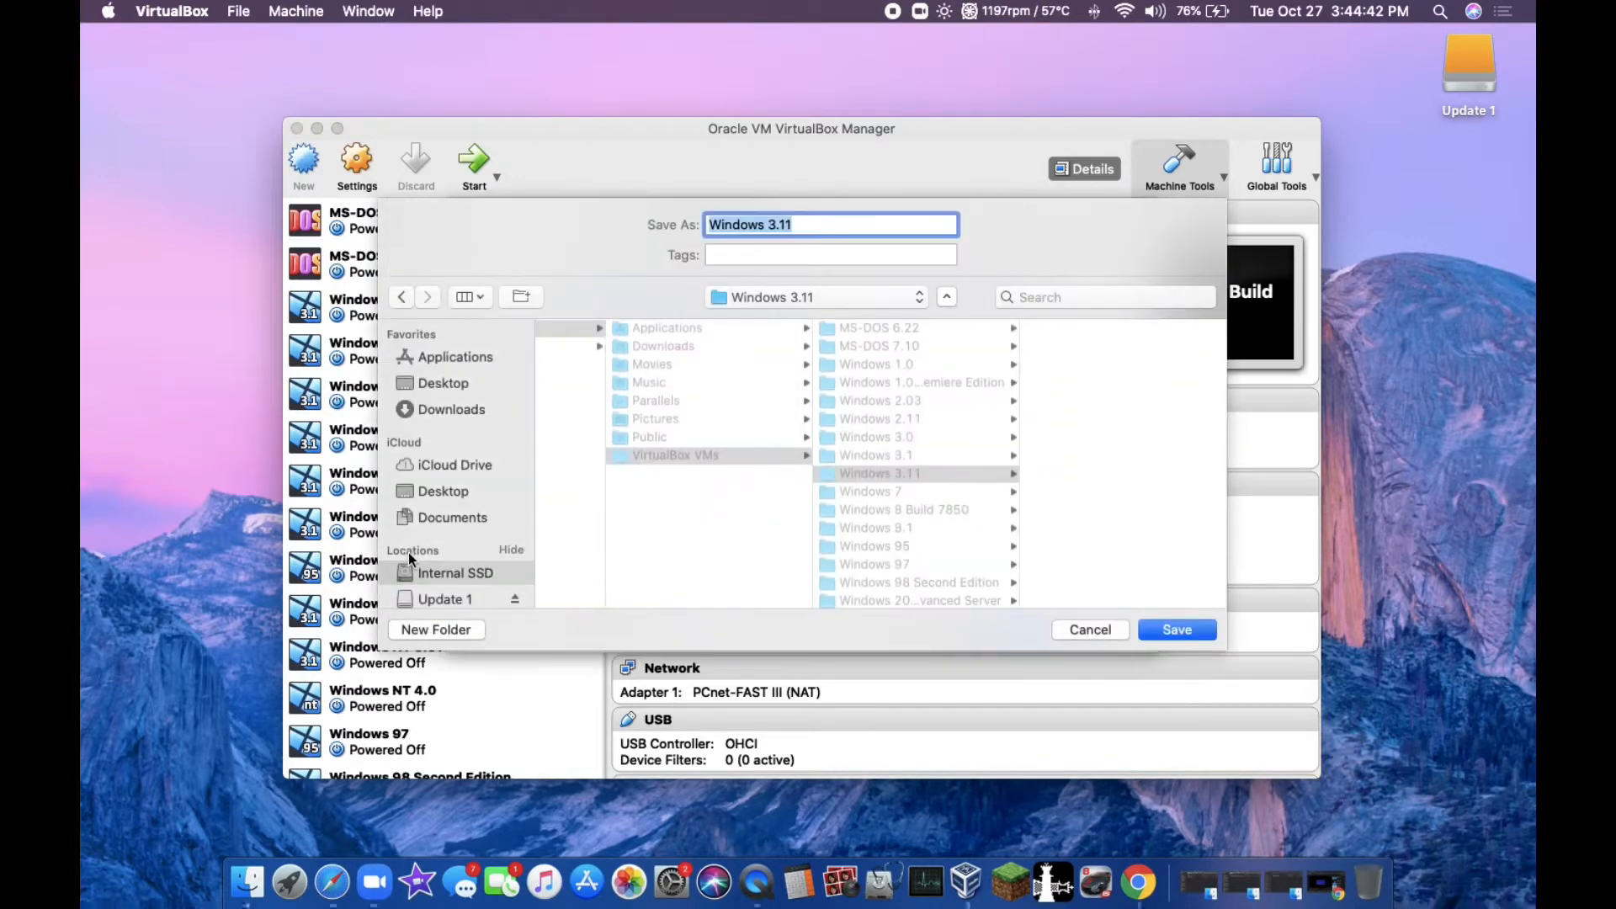
{"action": "left_click", "coordinate": [431, 597]}
{"action": "left_click", "coordinate": [533, 294]}
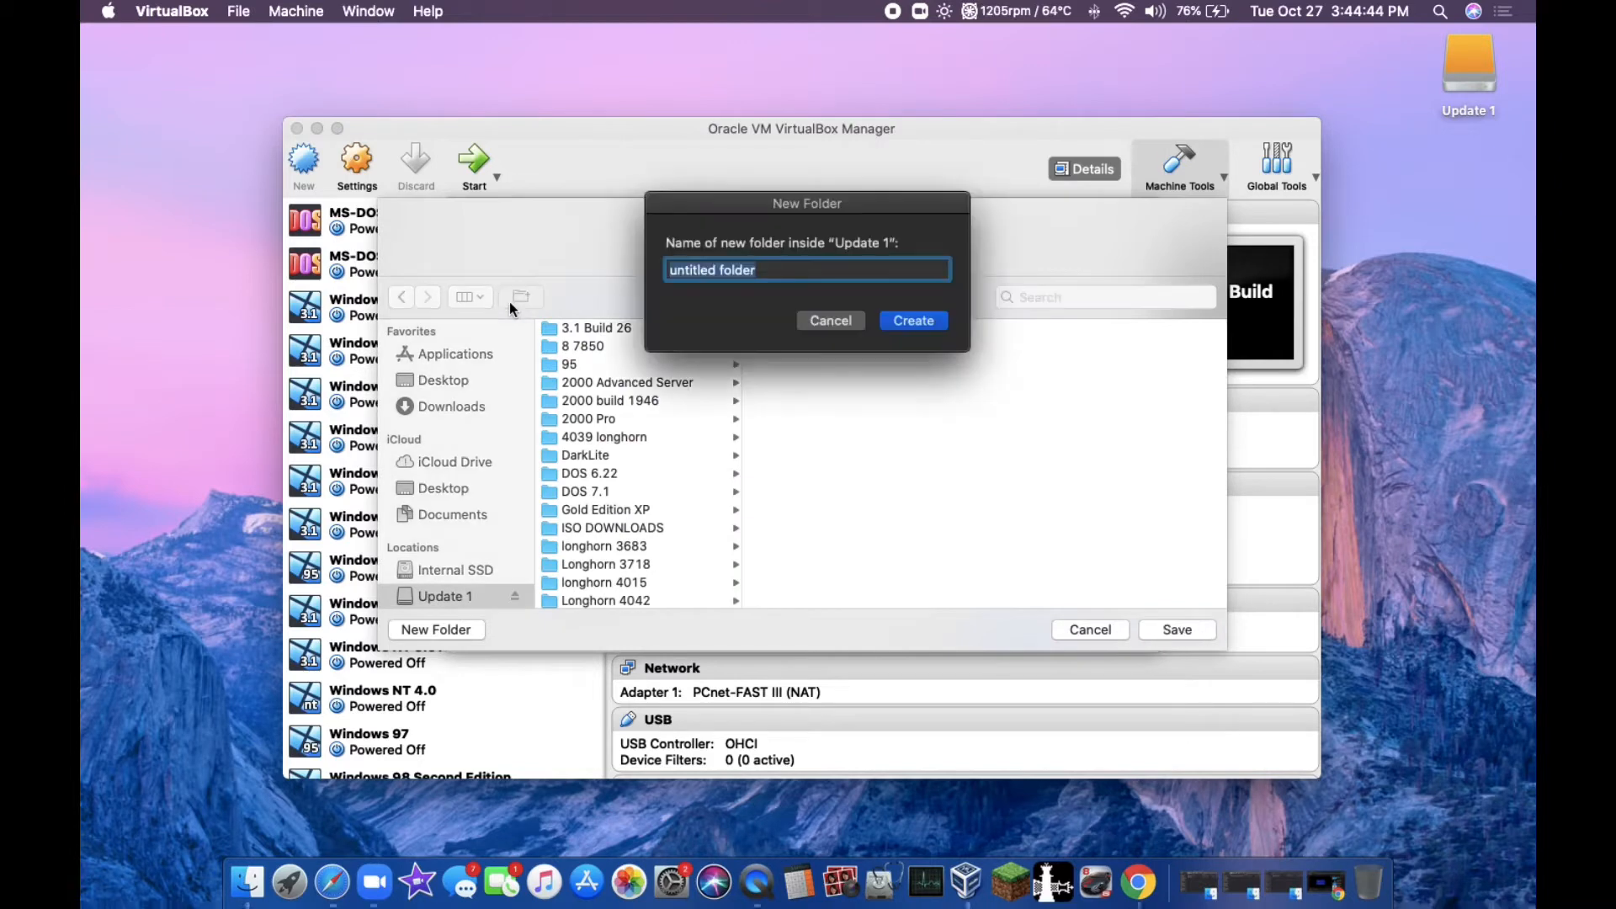
{"action": "type", "text": "3.11"}
{"action": "key", "text": "Return"}
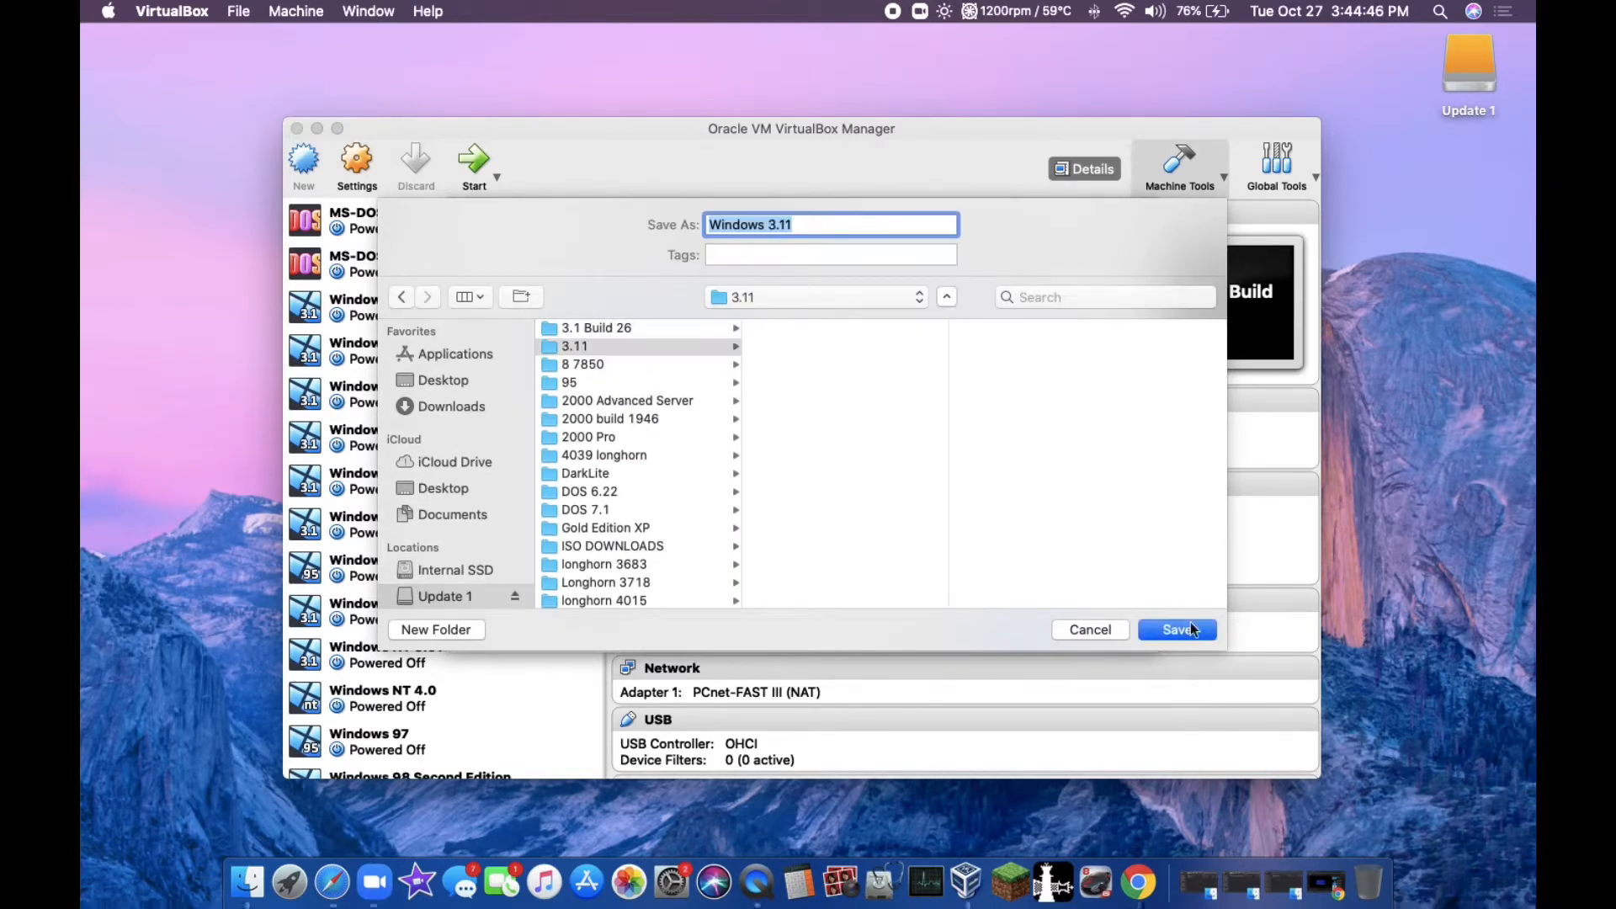
{"action": "left_click", "coordinate": [1189, 626]}
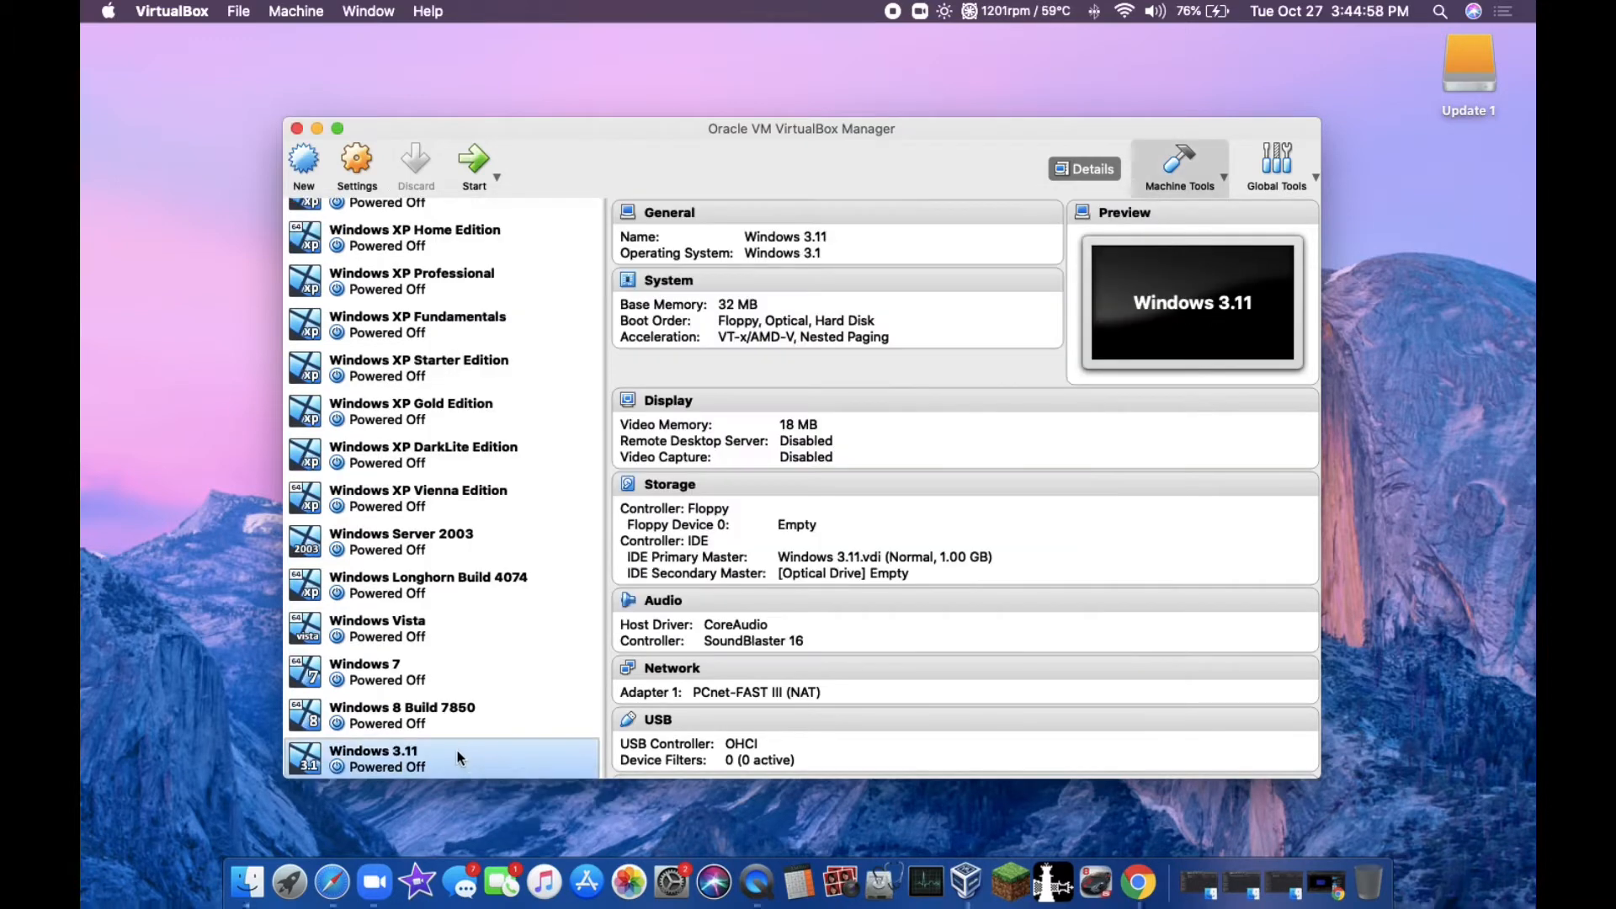
Step: Move the Windows 3.11 machine below Windows 3.1 in the list and load Disk 1 - Setup - 1.44mb.img into its floppy drive
{"action": "left_click_drag", "start_coordinate": [457, 750], "coordinate": [472, 214]}
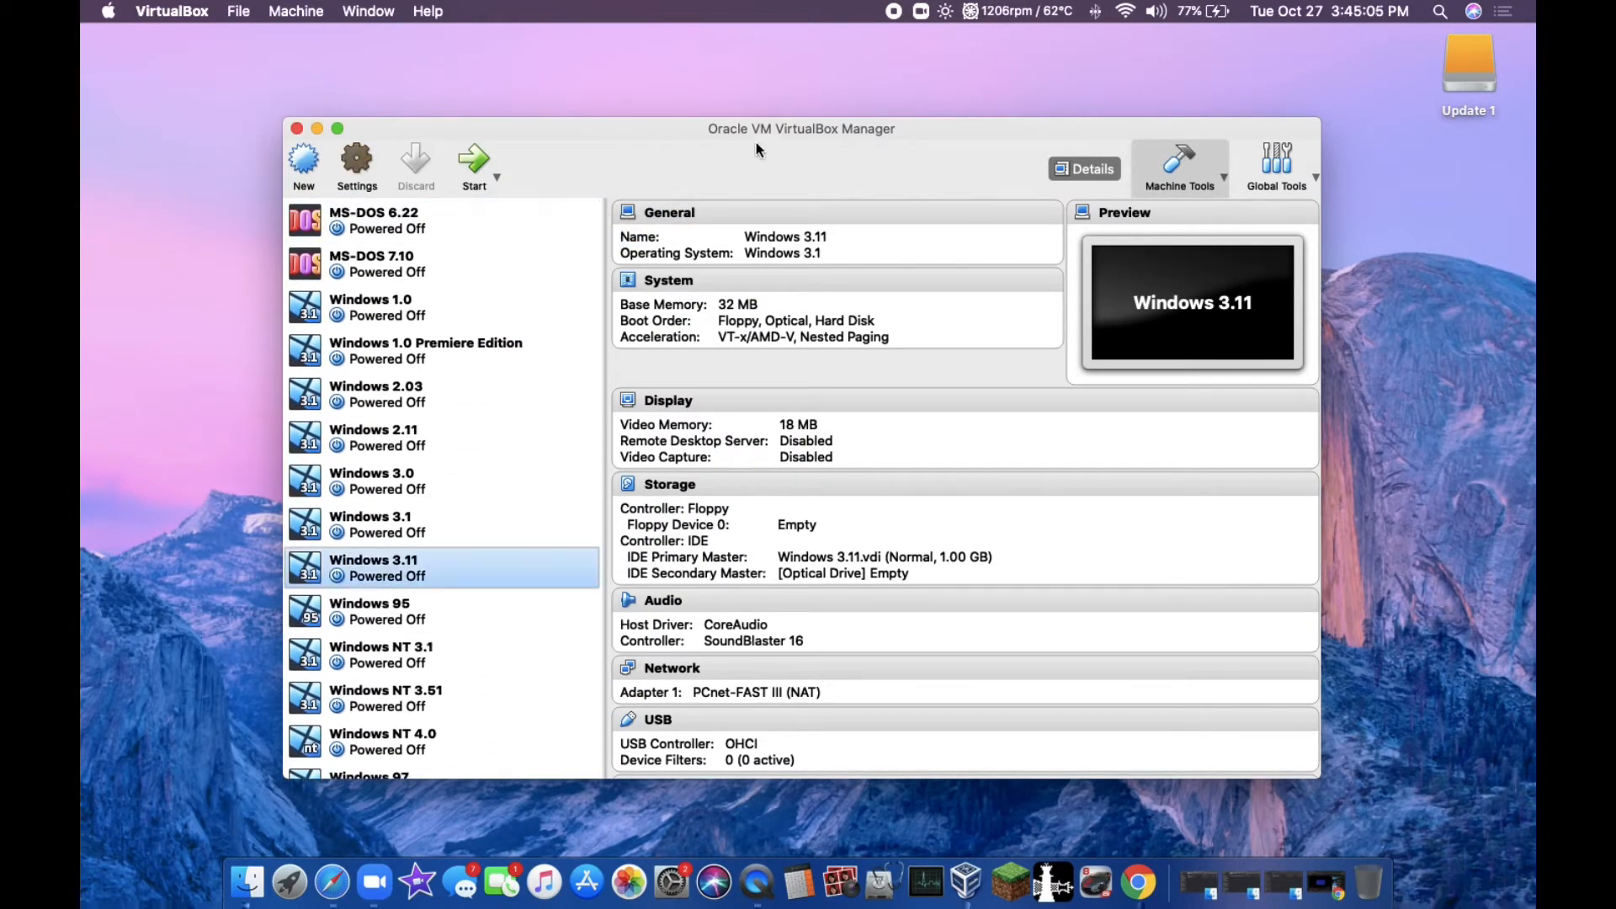
{"action": "key", "text": "super+s"}
{"action": "left_click", "coordinate": [670, 223]}
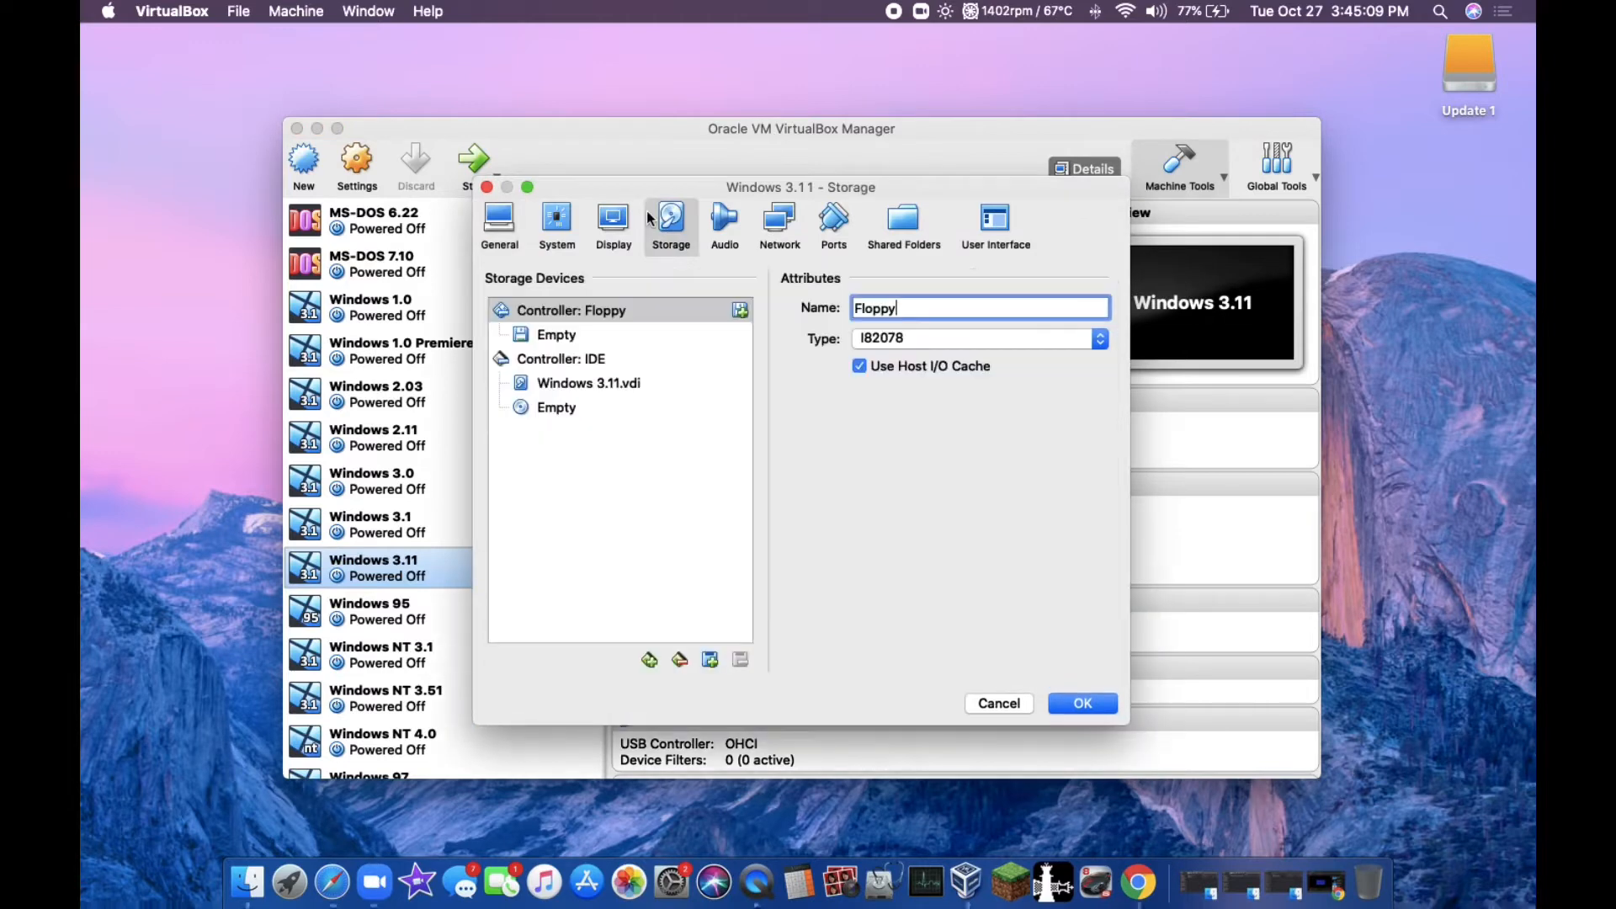
{"action": "left_click", "coordinate": [517, 335]}
{"action": "left_click", "coordinate": [1103, 313]}
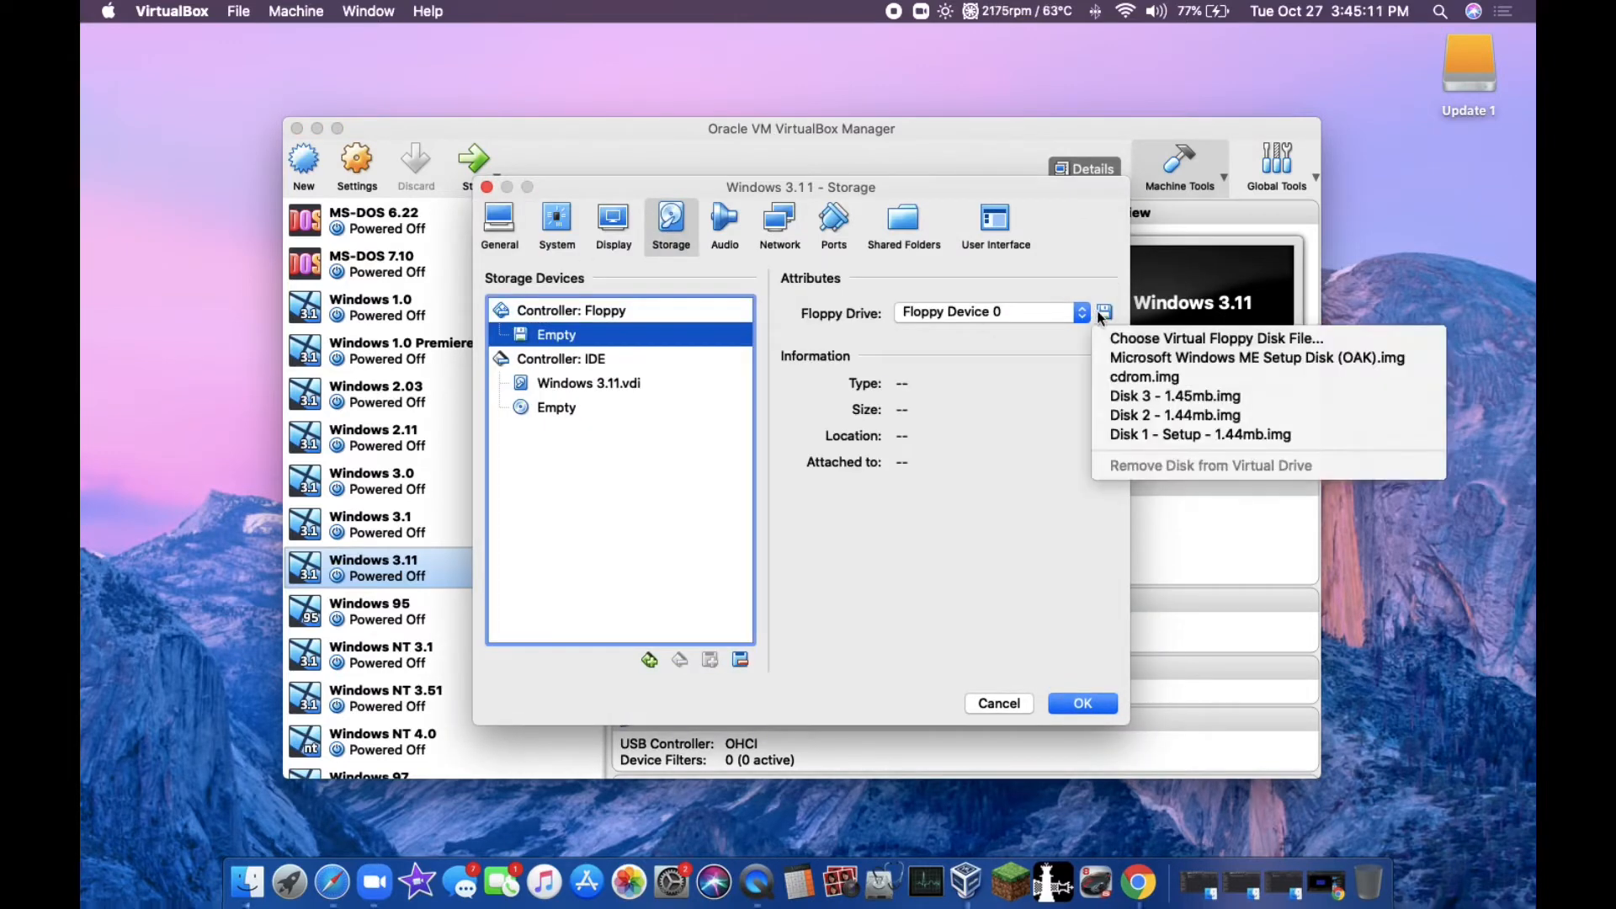
{"action": "left_click", "coordinate": [1187, 435]}
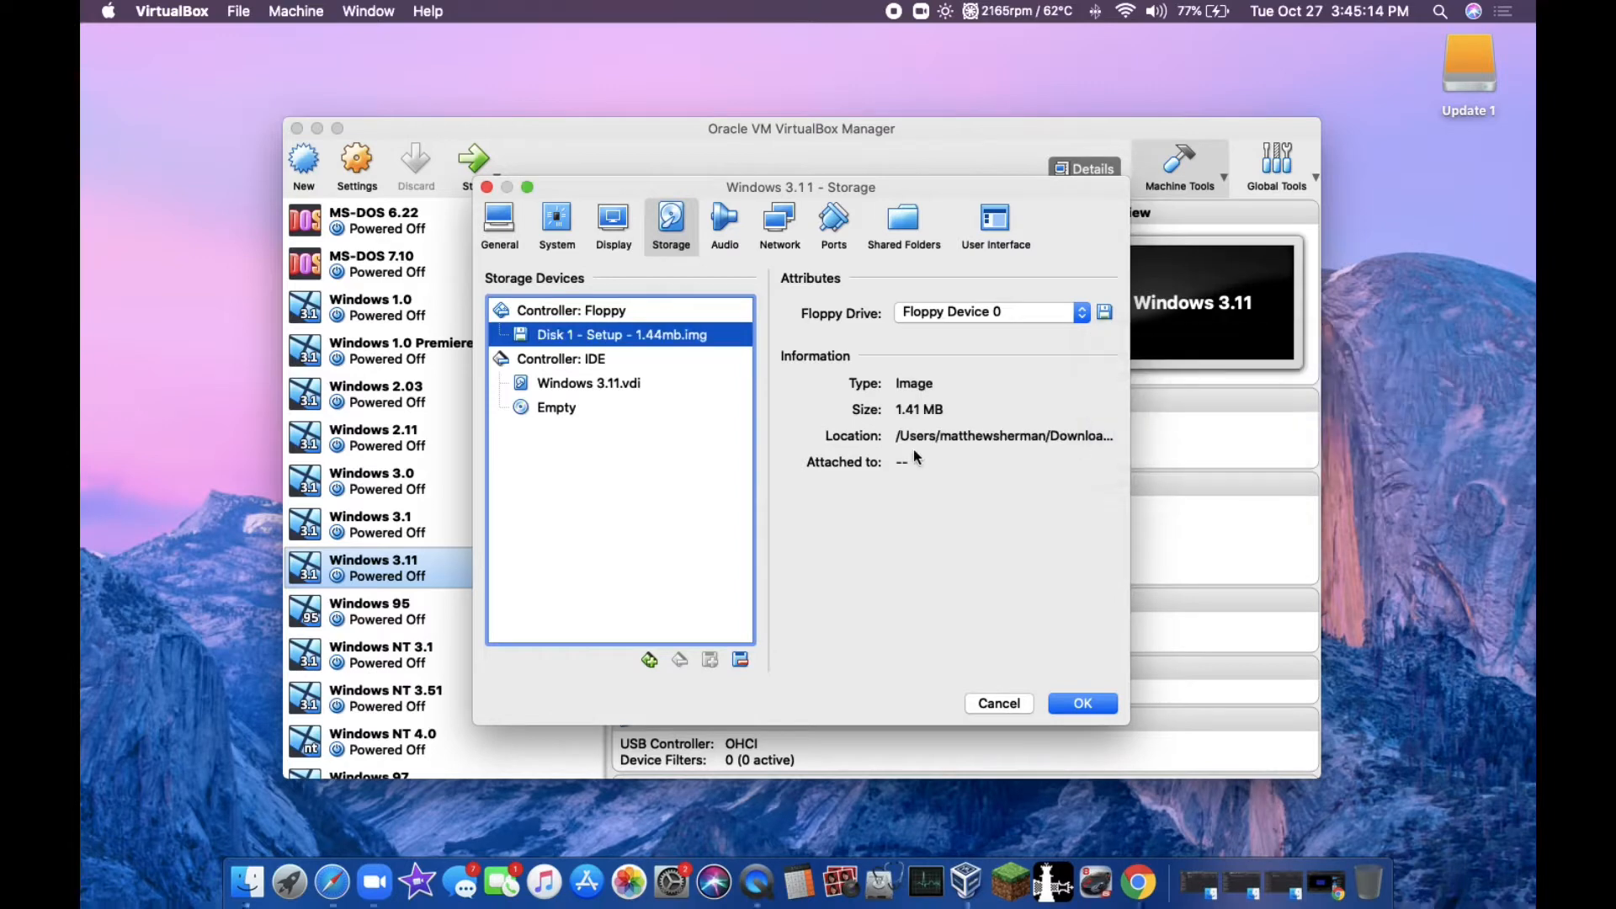
{"action": "left_click", "coordinate": [1086, 707]}
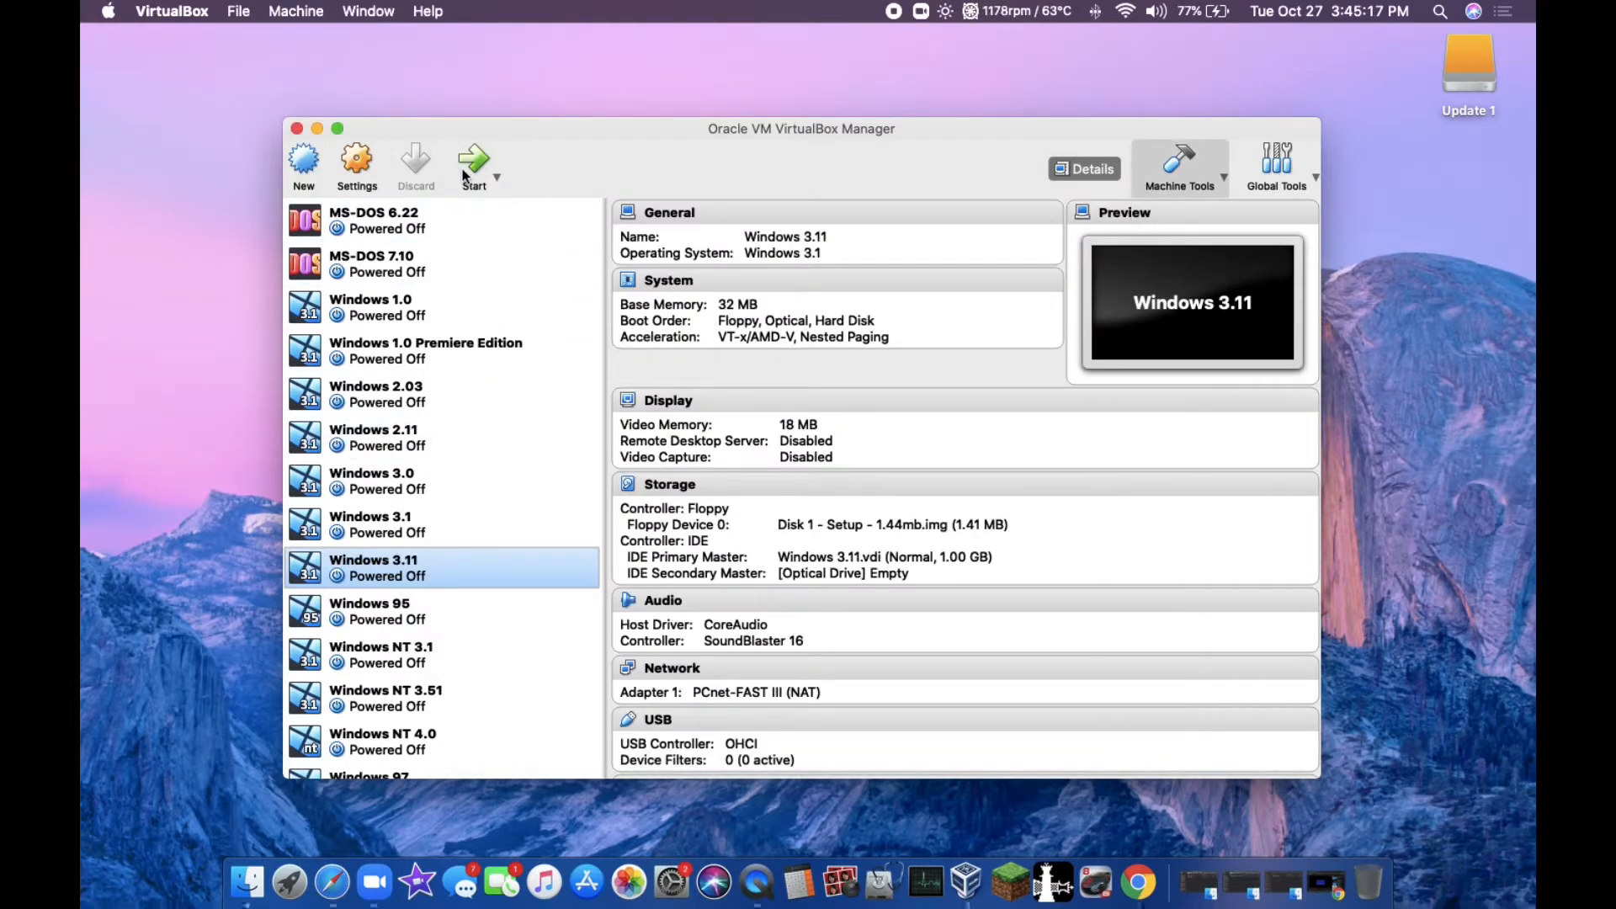
Step: Boot the machine and run MS-DOS 6.22 Setup, configuring the unallocated disk space and accepting the default system settings and C:\DOS directory
{"action": "left_click", "coordinate": [471, 164]}
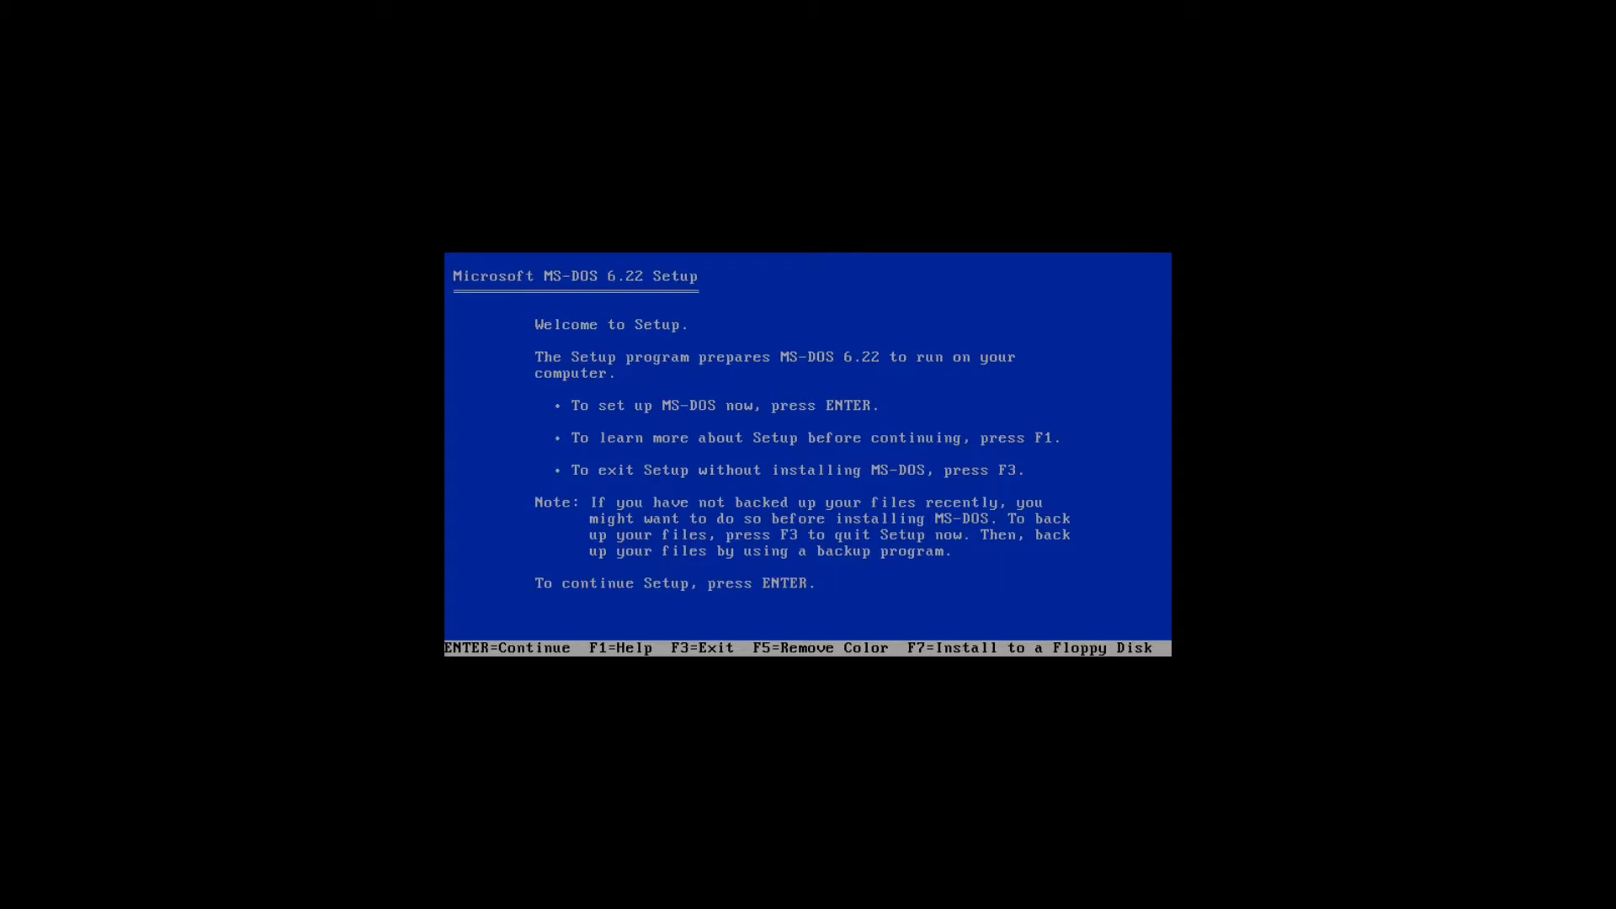
{"action": "key", "text": "Return"}
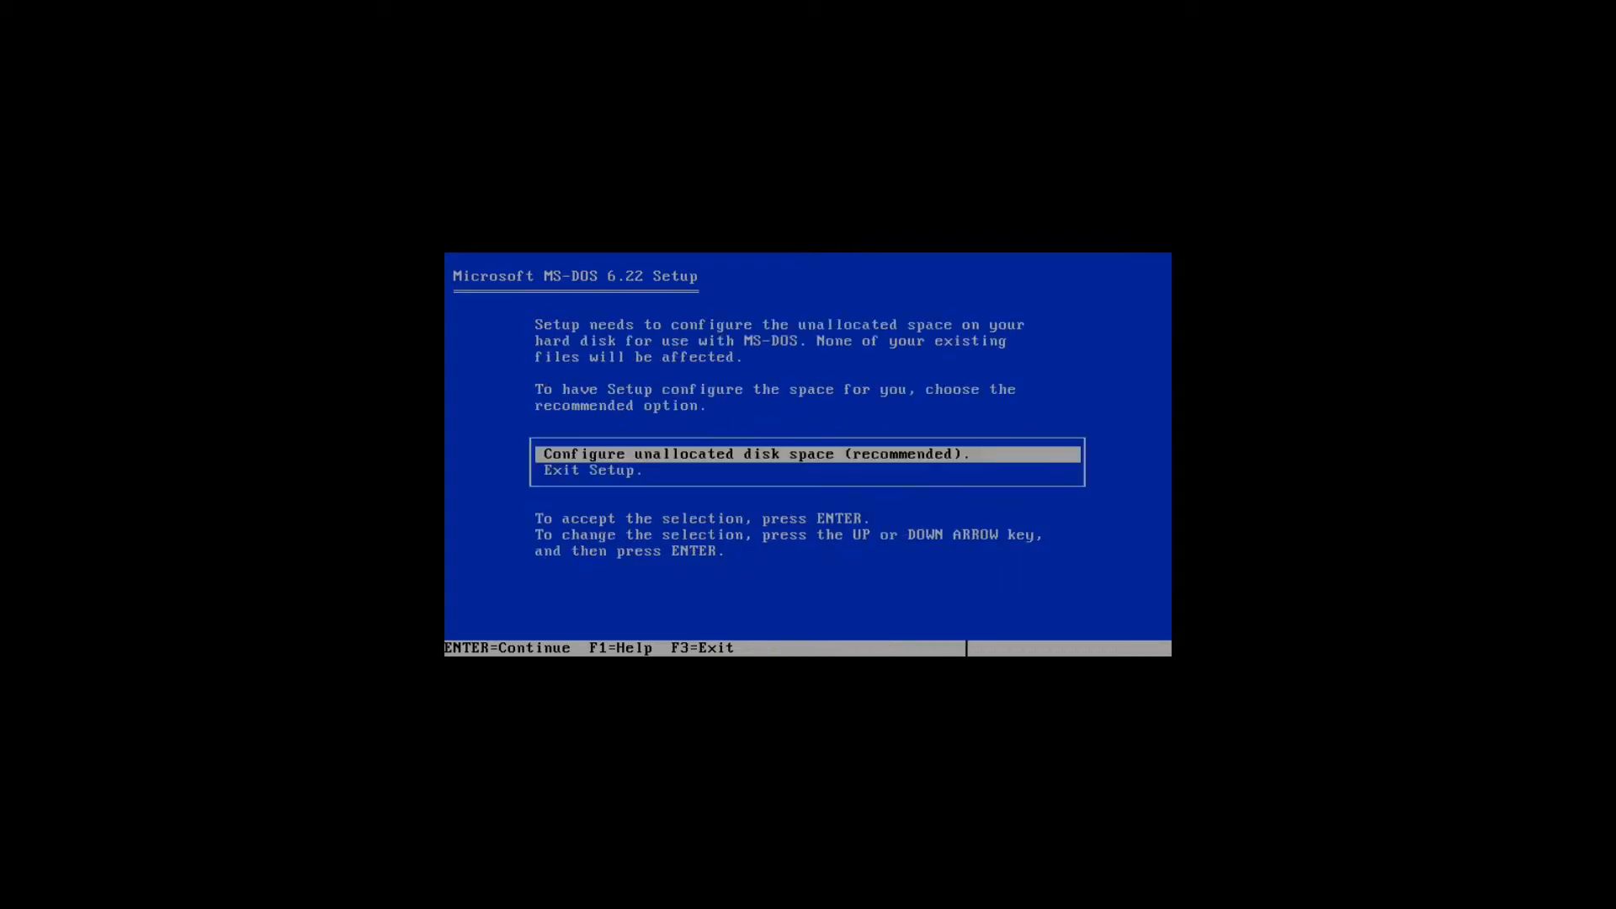
{"action": "key", "text": "Return"}
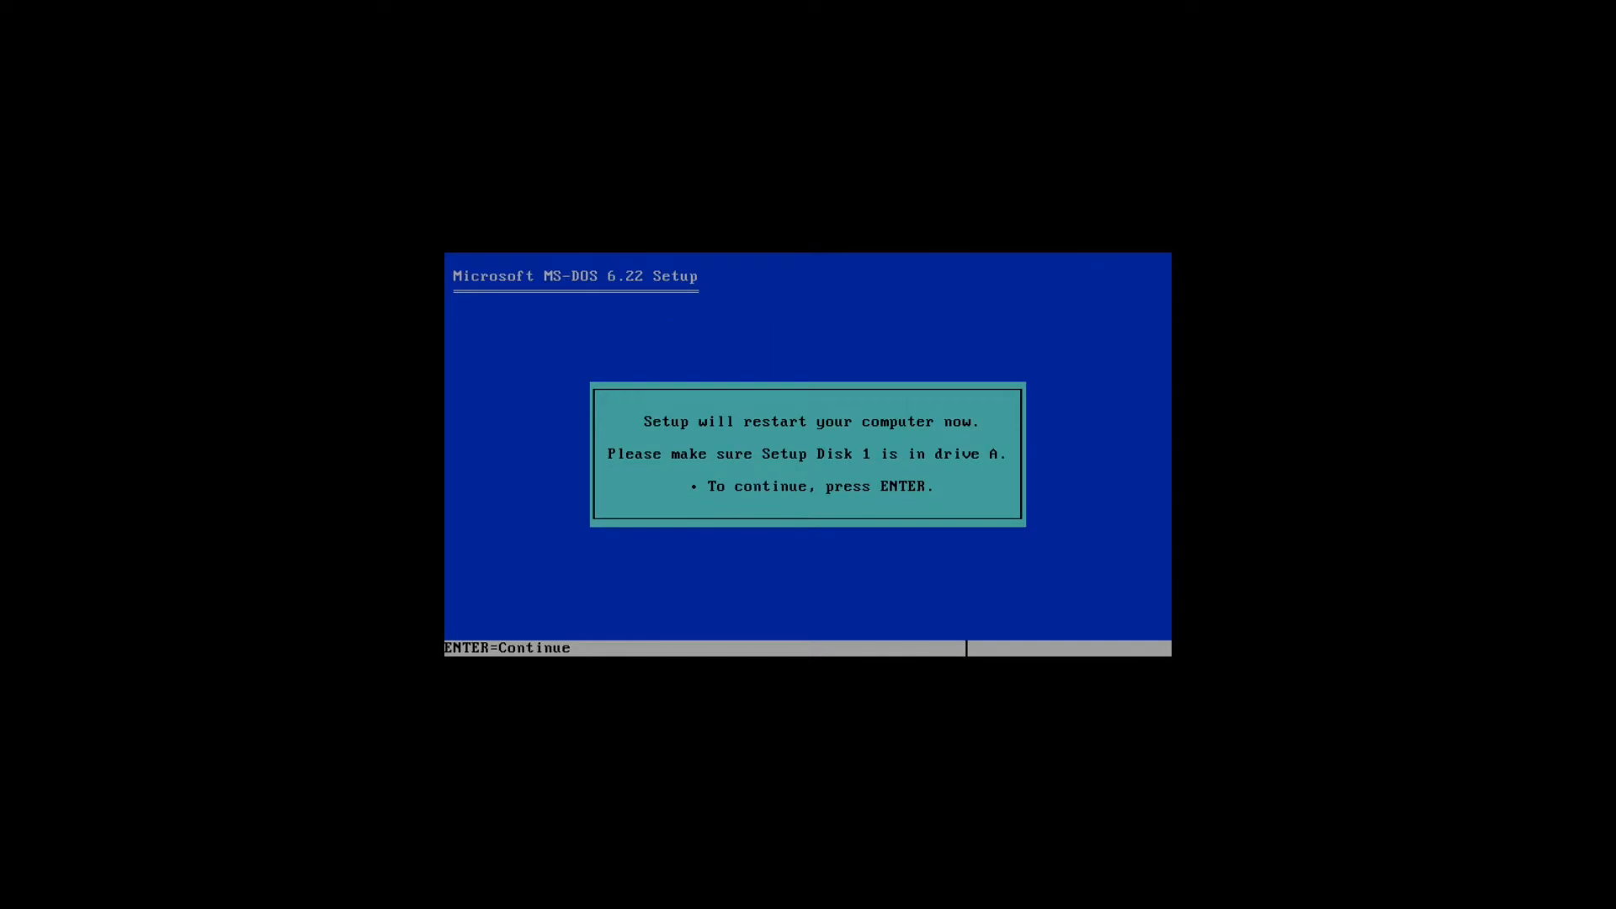
{"action": "key", "text": "Return"}
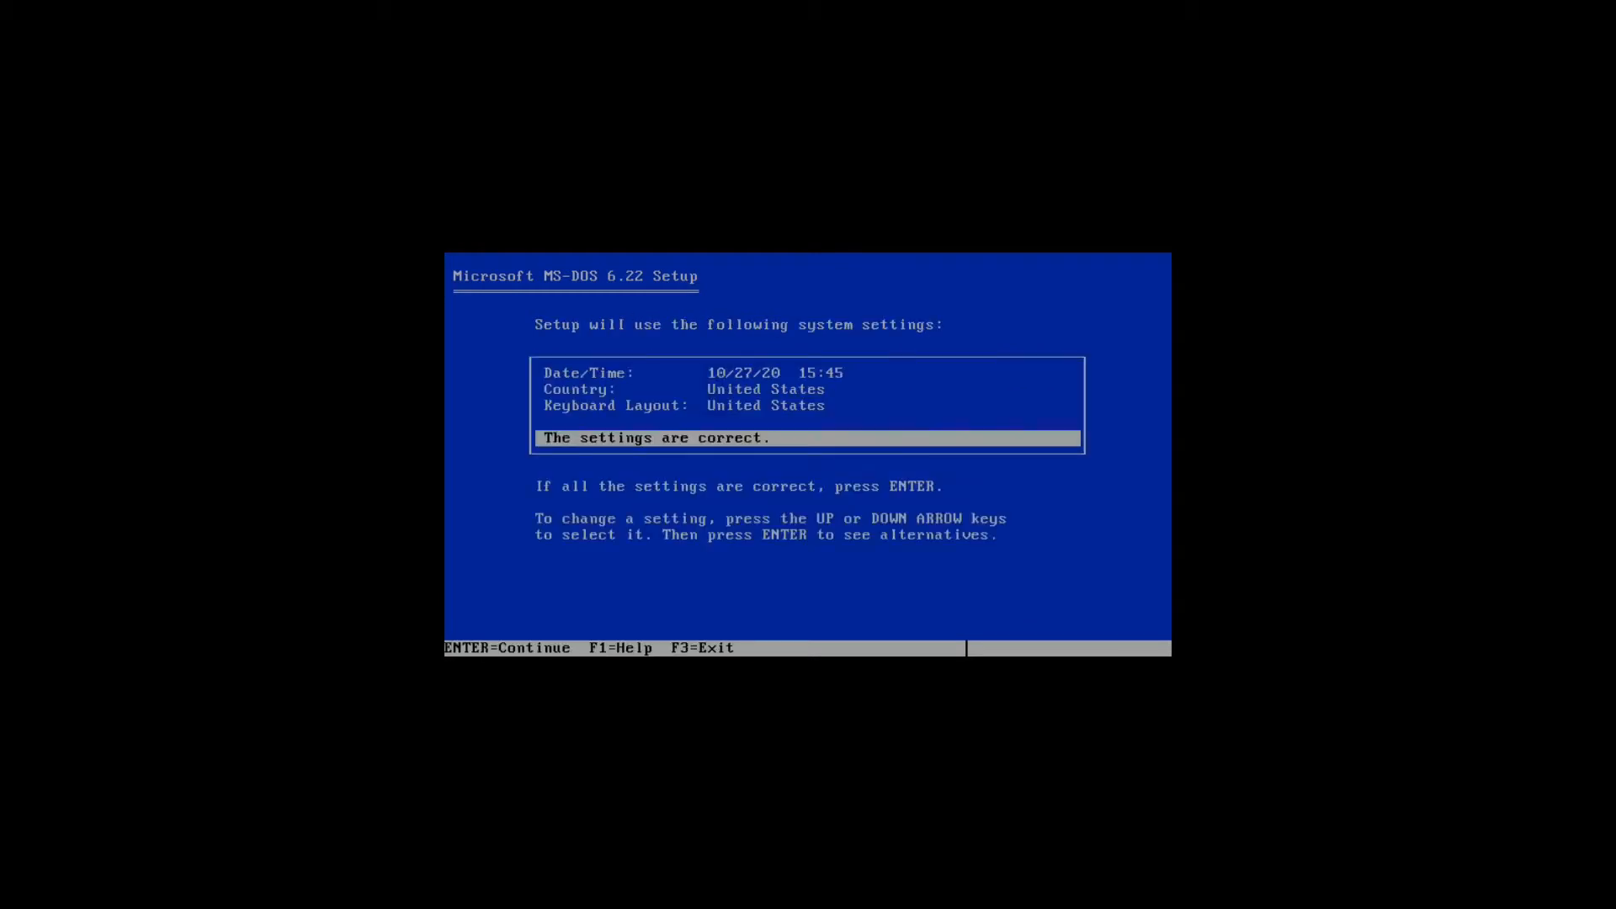
{"action": "key", "text": "Return"}
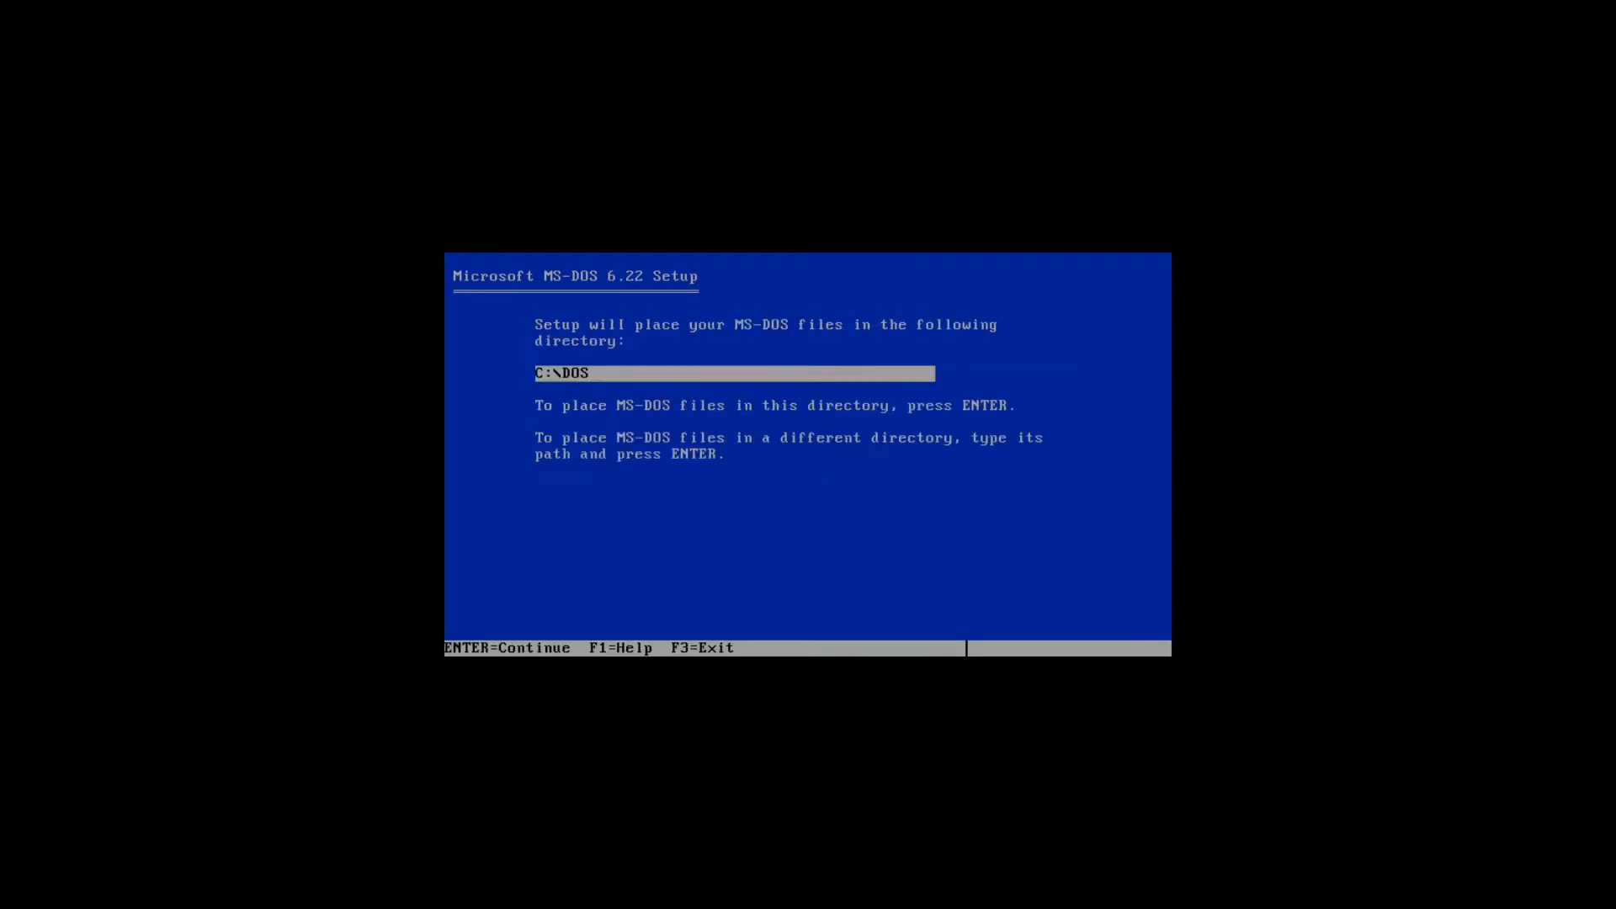
{"action": "key", "text": "Return"}
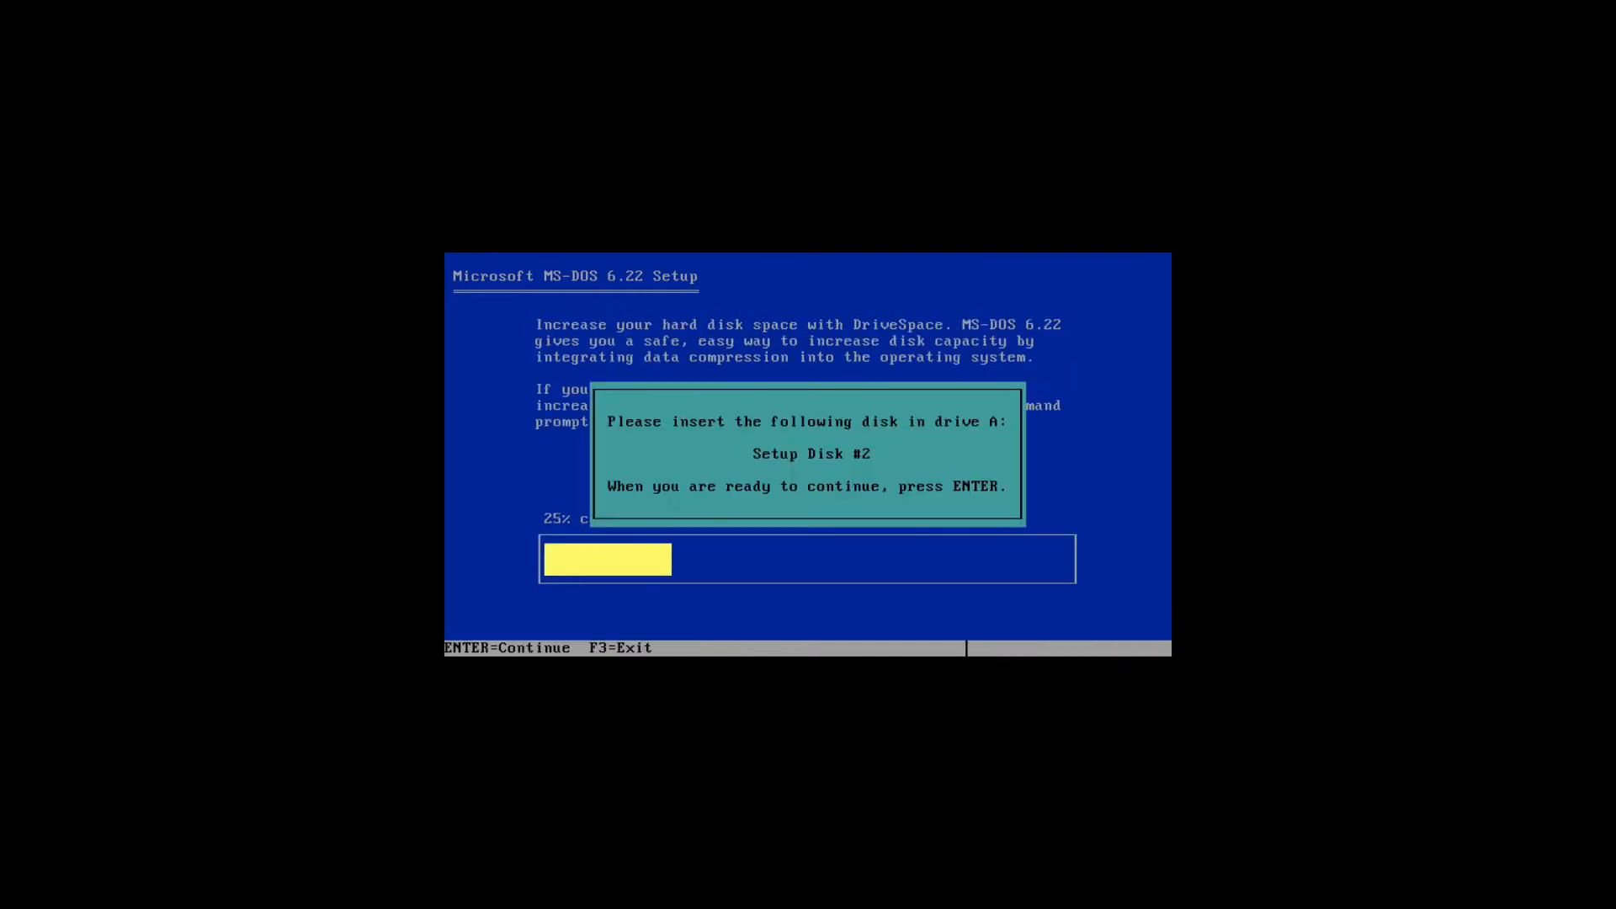
Step: Leave full-screen view, load Disk 2 - 1.44mb.img into the virtual floppy drive and continue Setup
{"action": "mouse_move", "coordinate": [85, 4]}
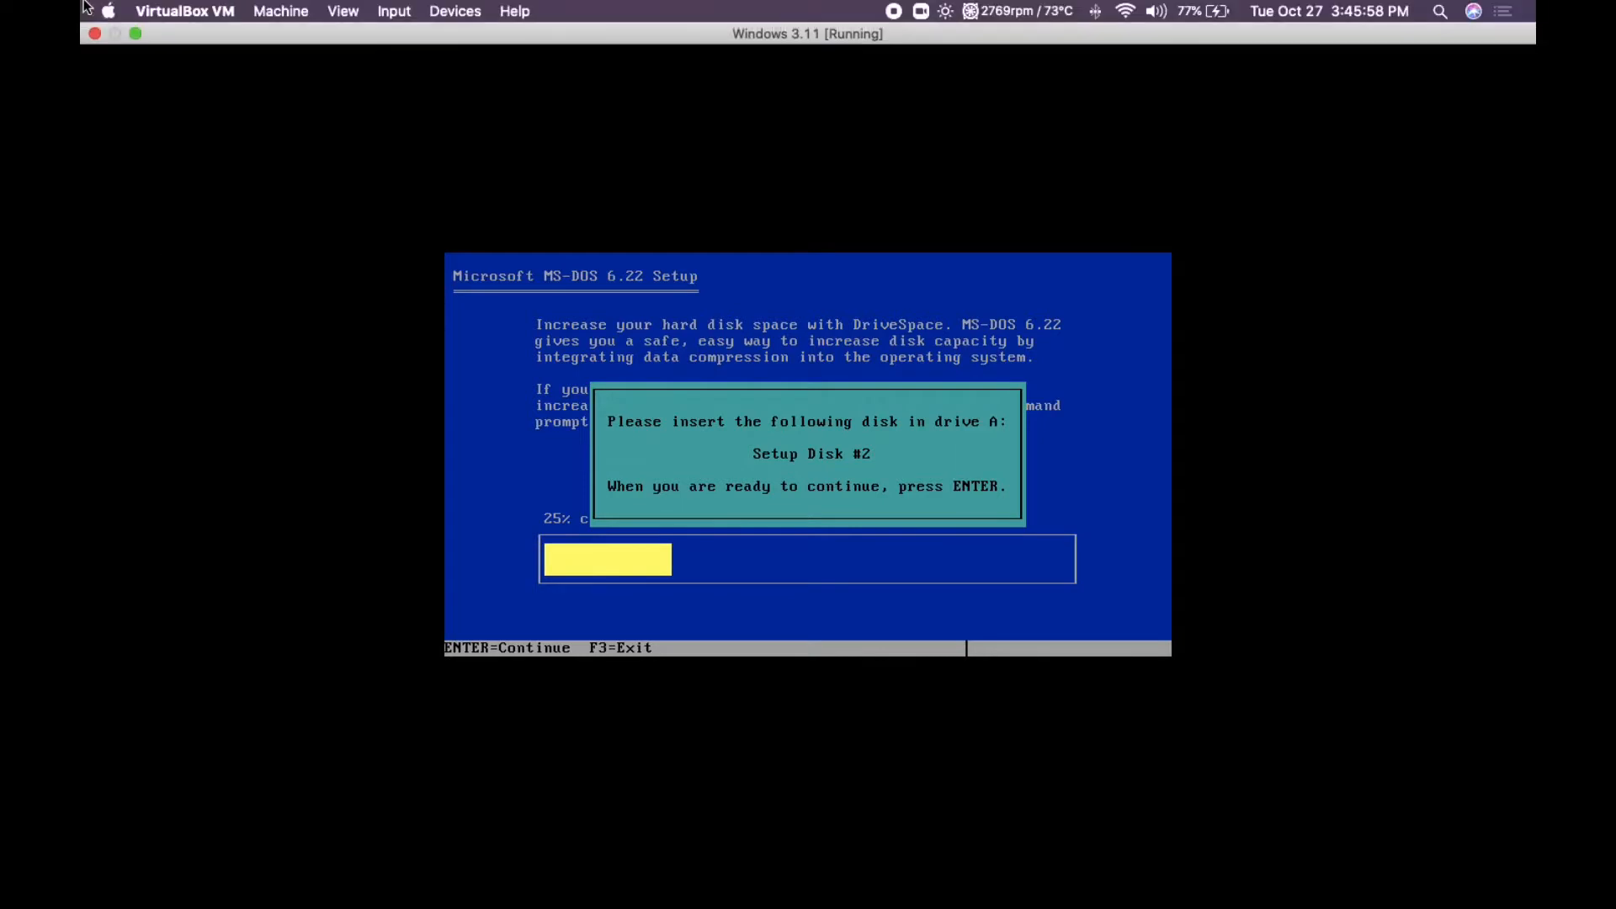
{"action": "left_click", "coordinate": [135, 33]}
{"action": "left_click", "coordinate": [955, 602]}
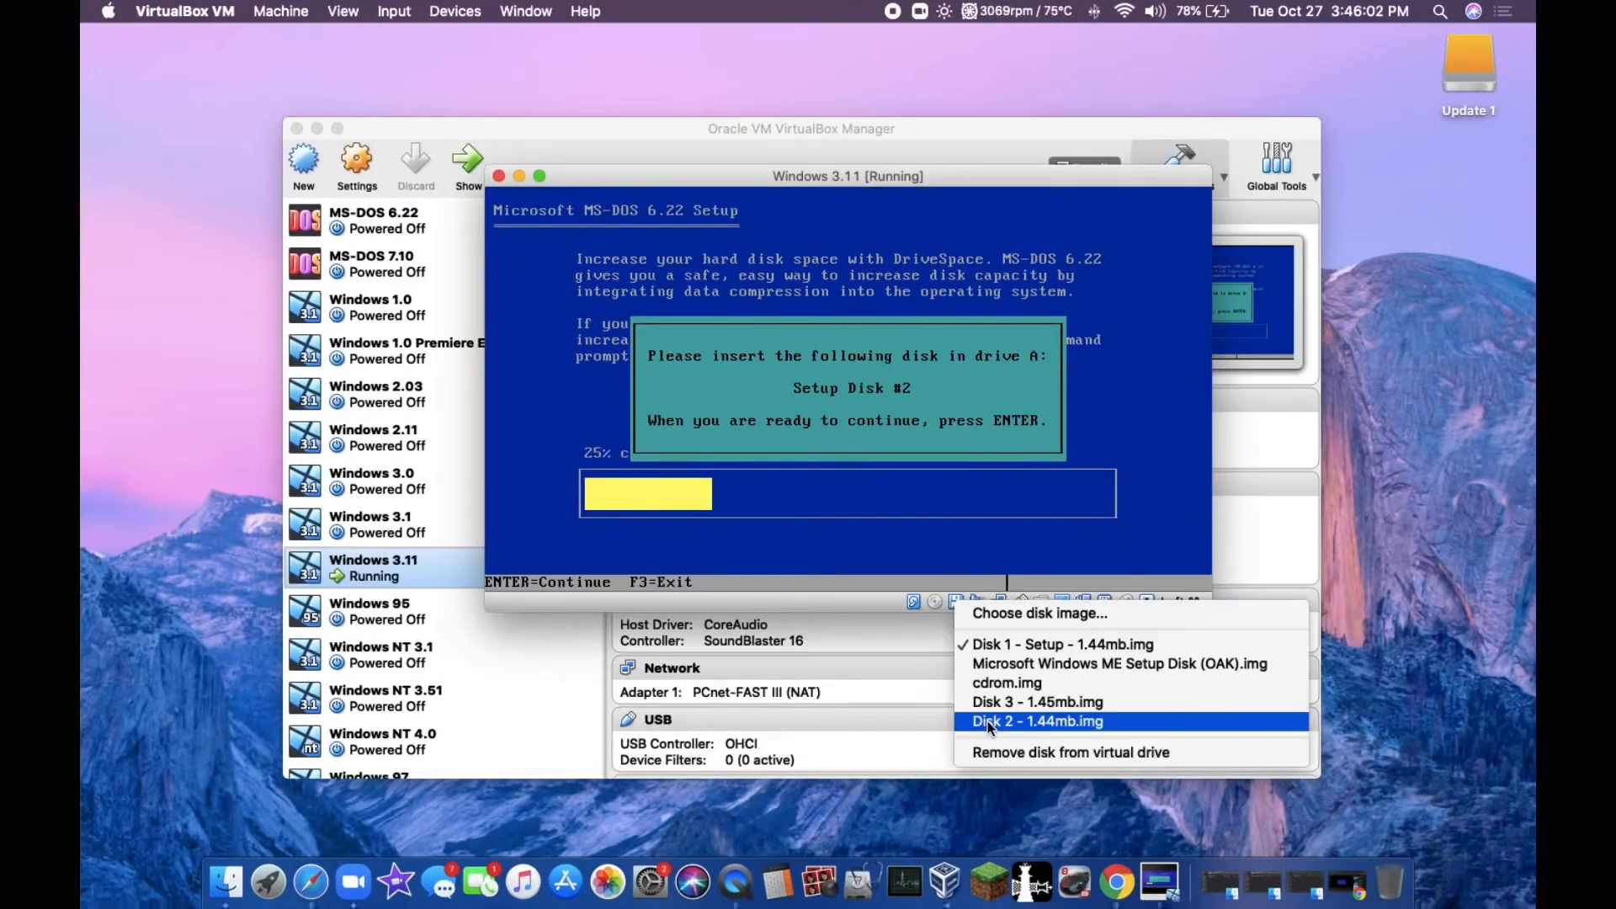
{"action": "left_click", "coordinate": [1051, 825]}
{"action": "key", "text": "Return"}
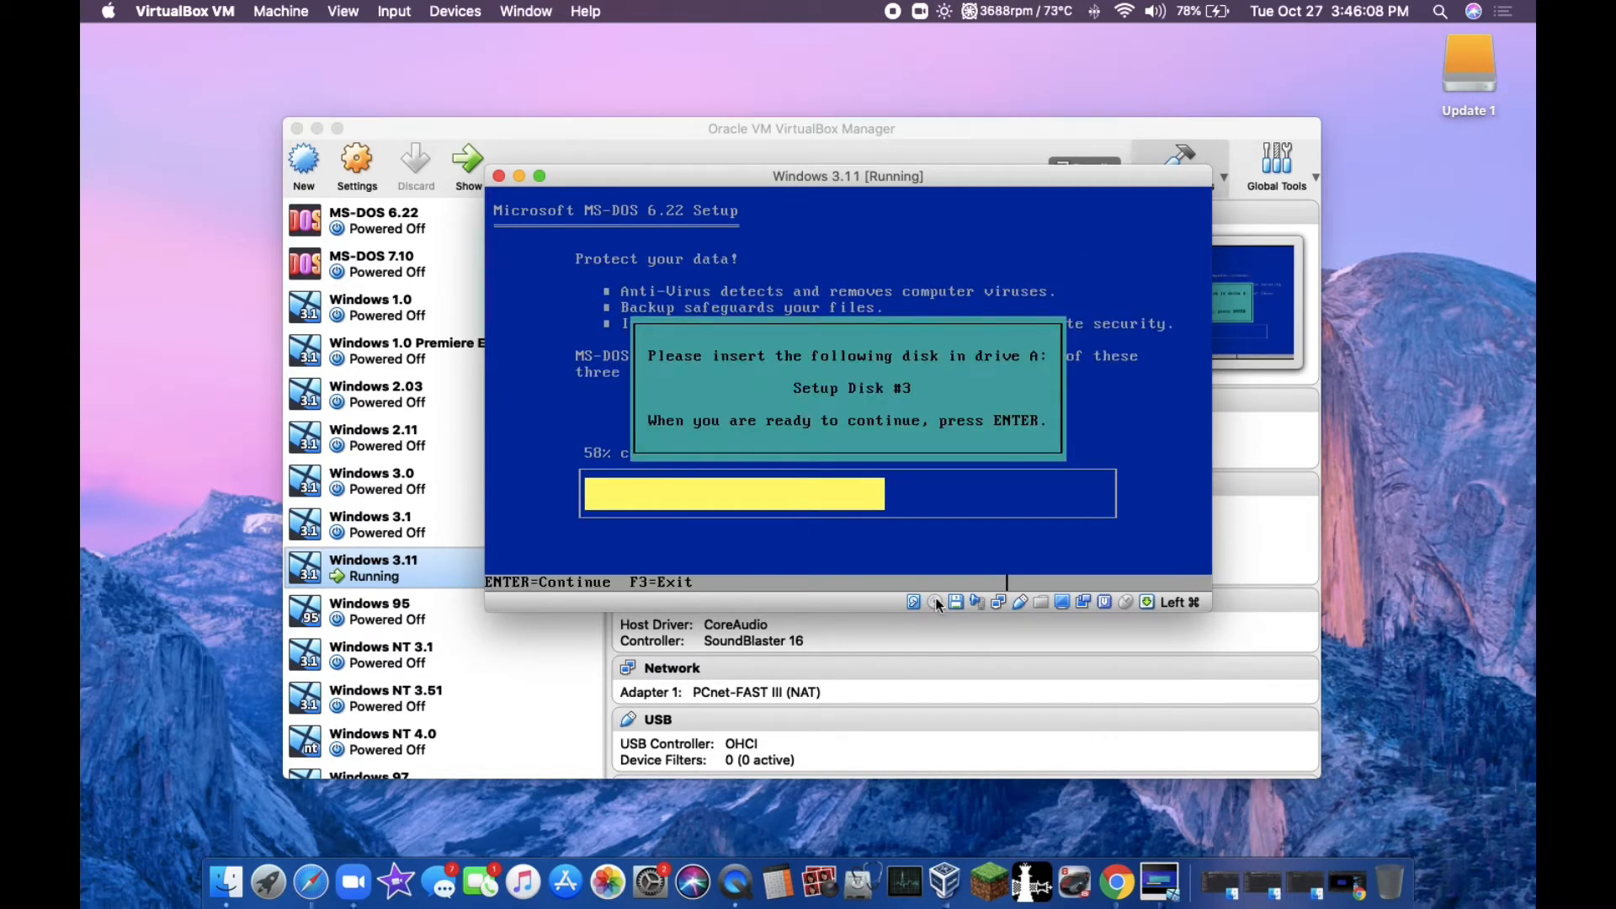
Step: Swap the floppy for Disk 3 - 1.45mb.img and continue the MS-DOS installation
{"action": "left_click", "coordinate": [956, 602]}
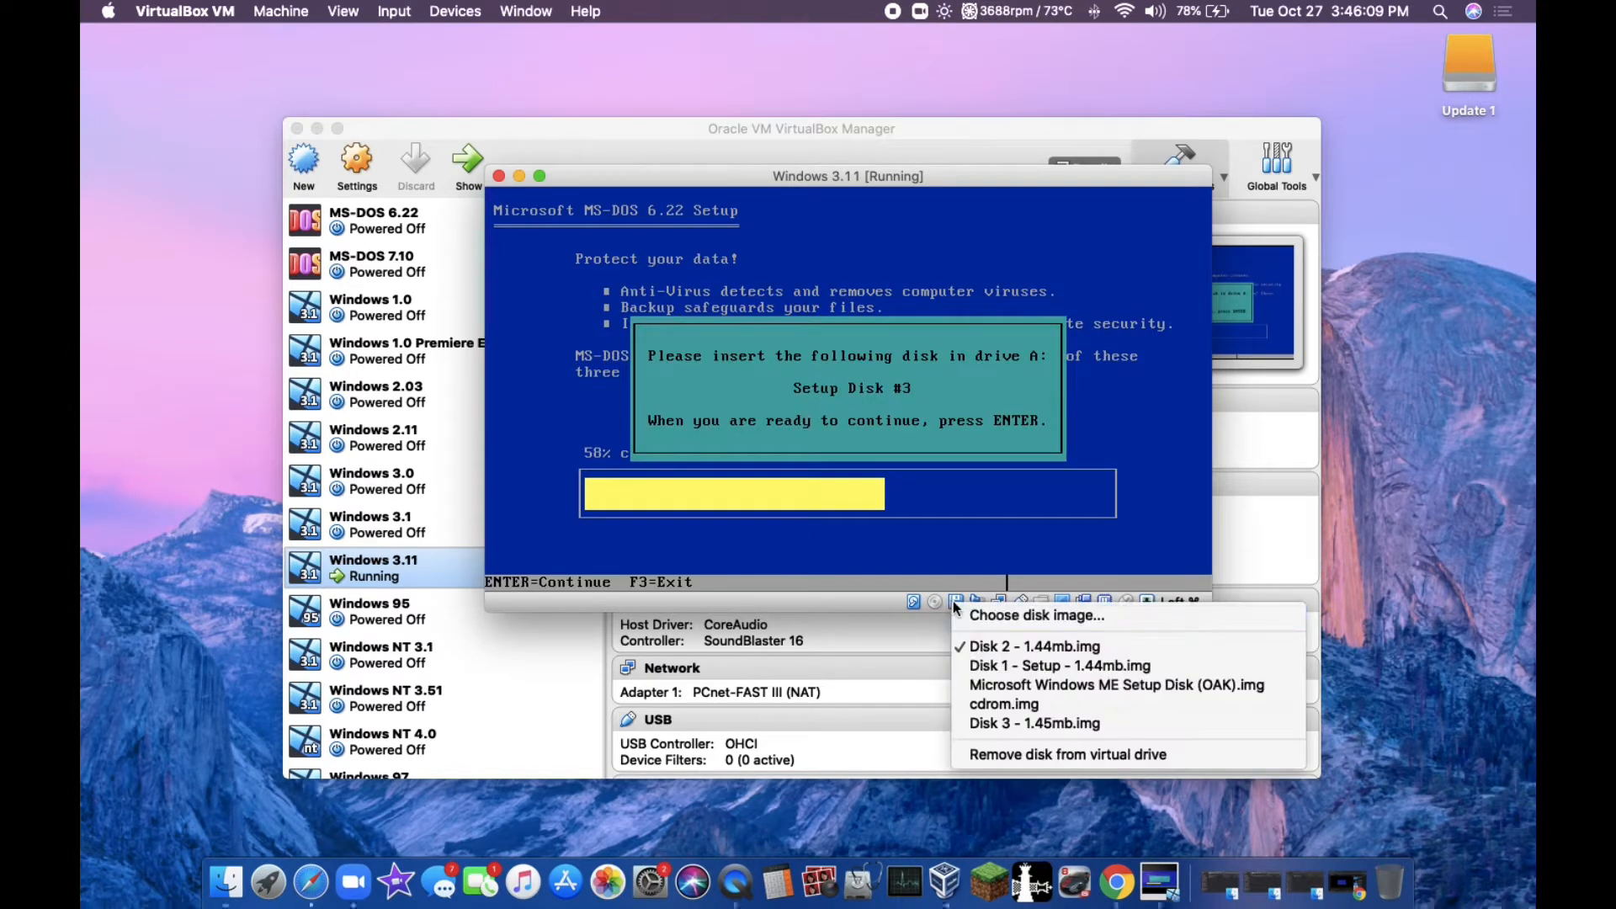
{"action": "left_click", "coordinate": [1008, 717]}
{"action": "key", "text": "Return"}
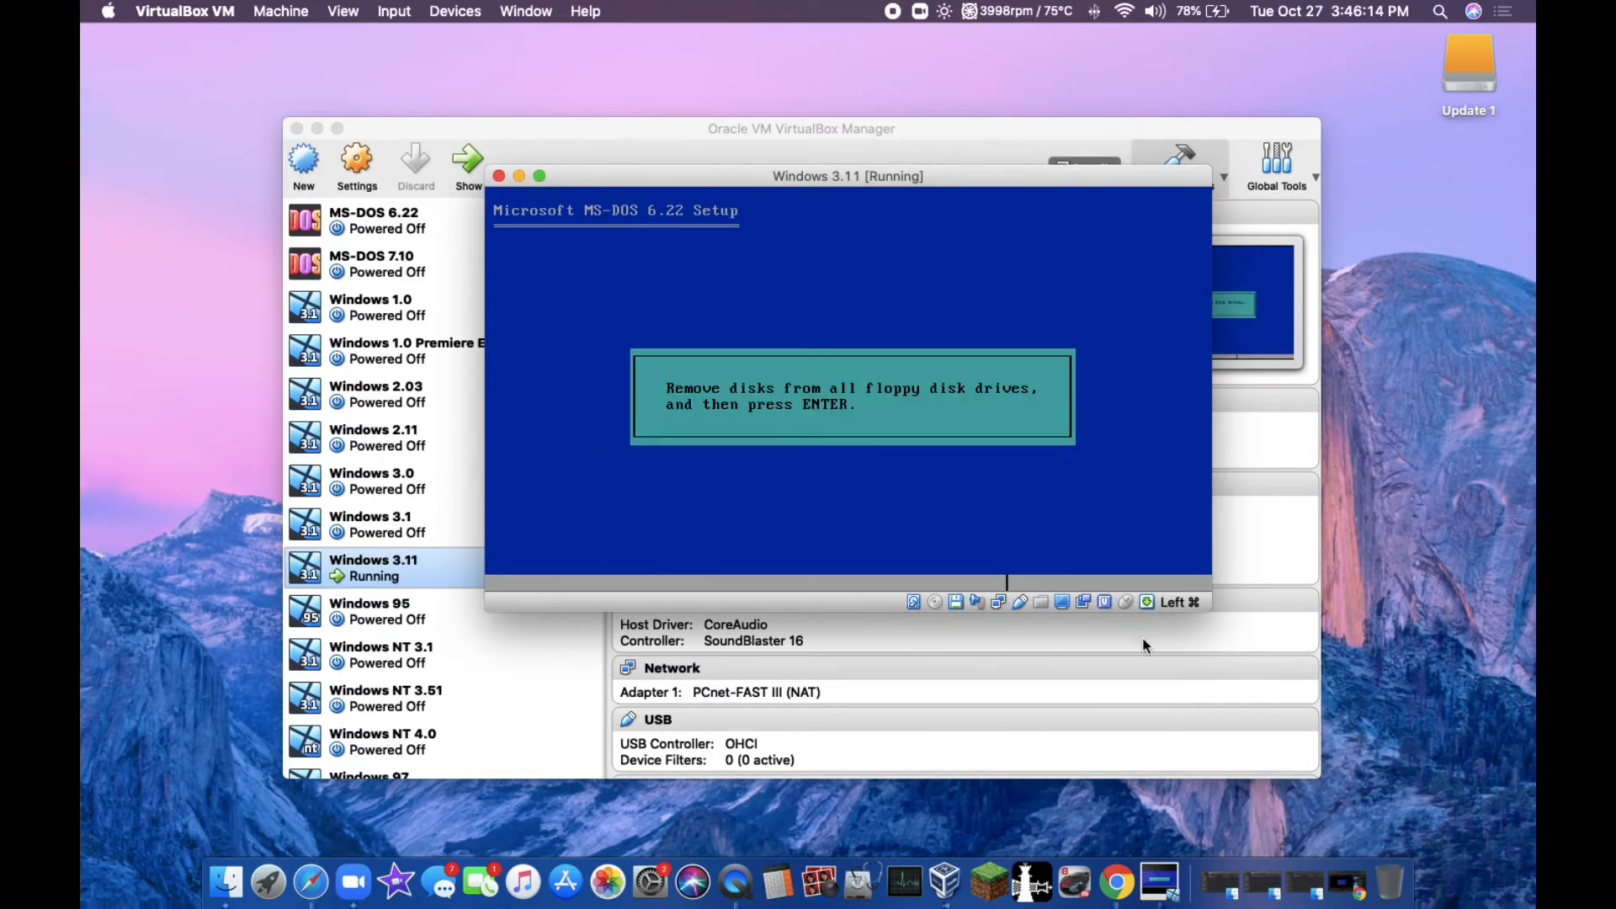
Step: Remove the disk from the virtual floppy drive and finish Setup by restarting into MS-DOS
{"action": "left_click", "coordinate": [956, 603]}
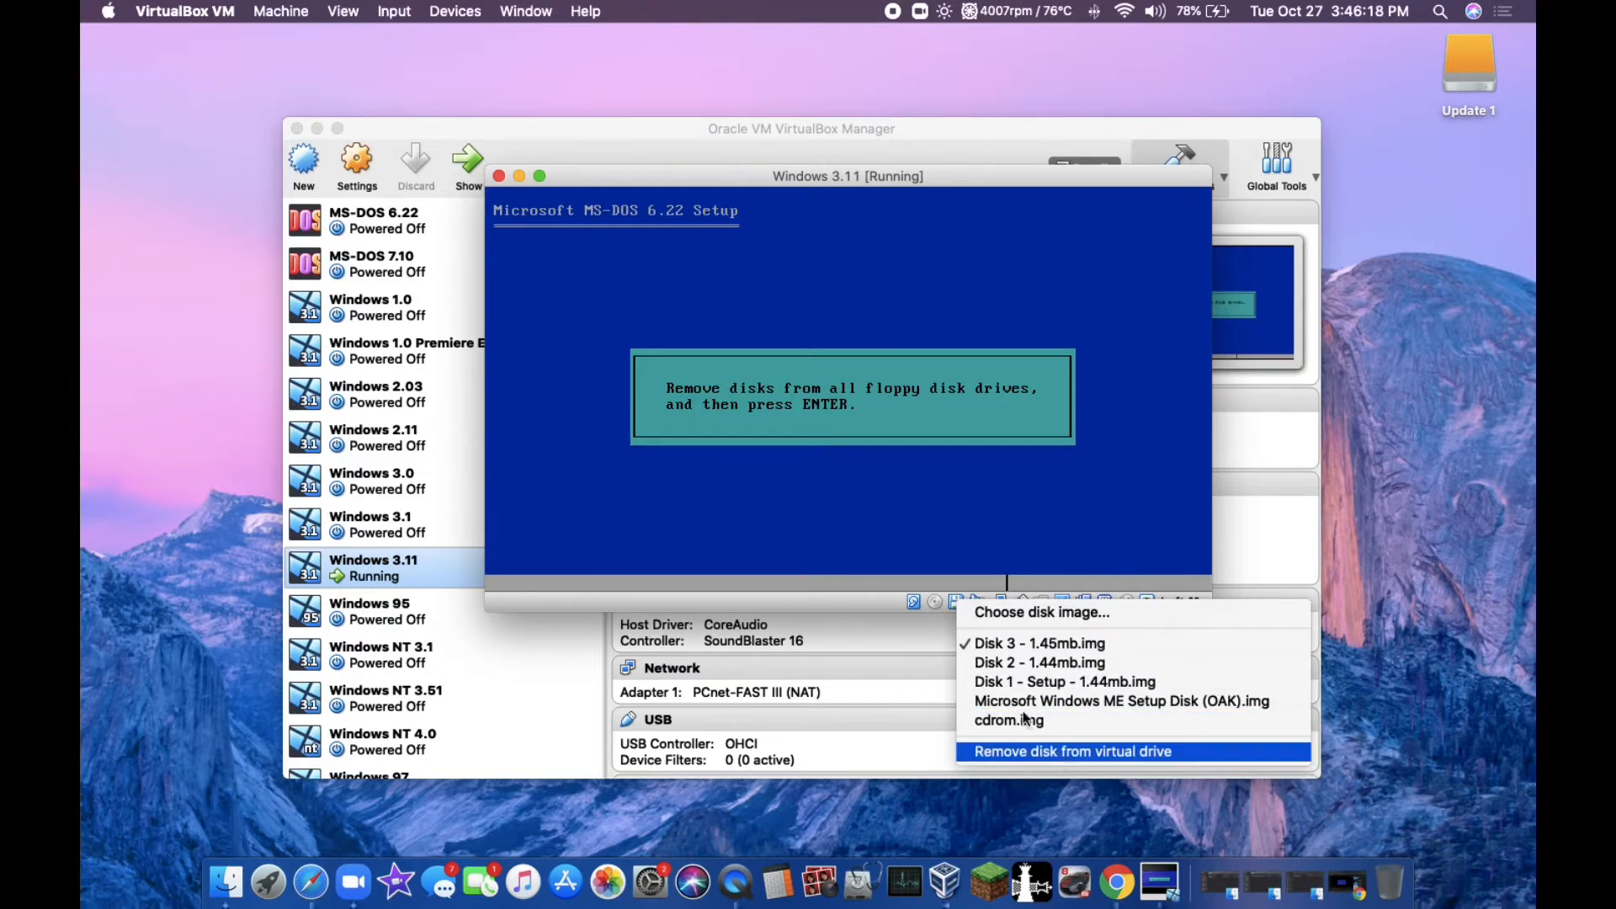
{"action": "left_click", "coordinate": [1058, 752]}
{"action": "key", "text": "Return"}
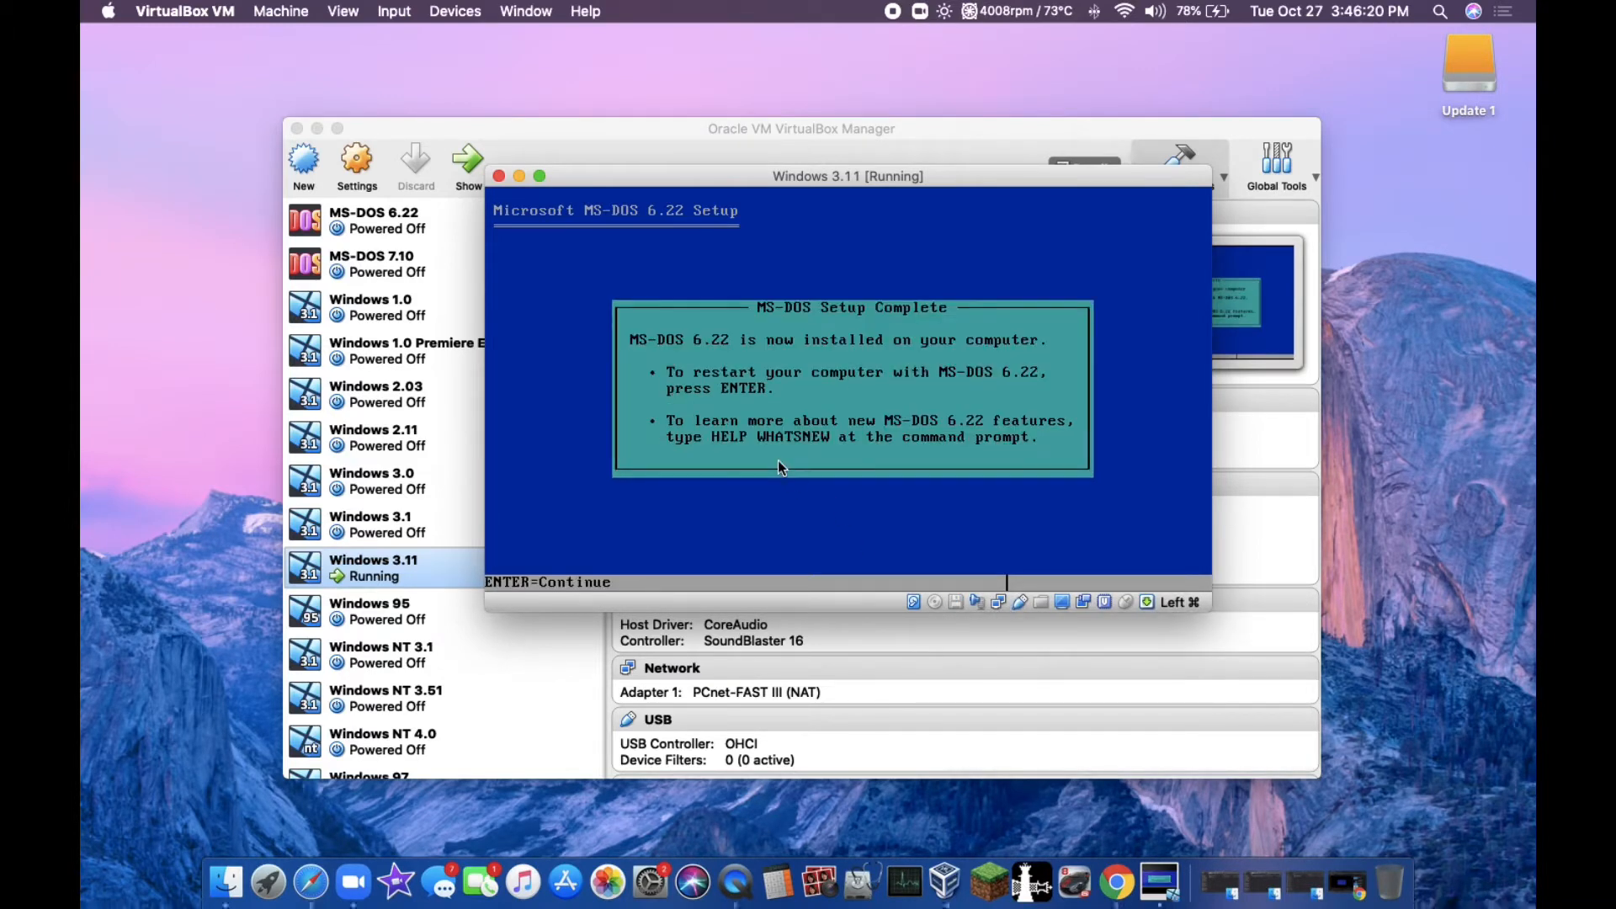
{"action": "key", "text": "Return"}
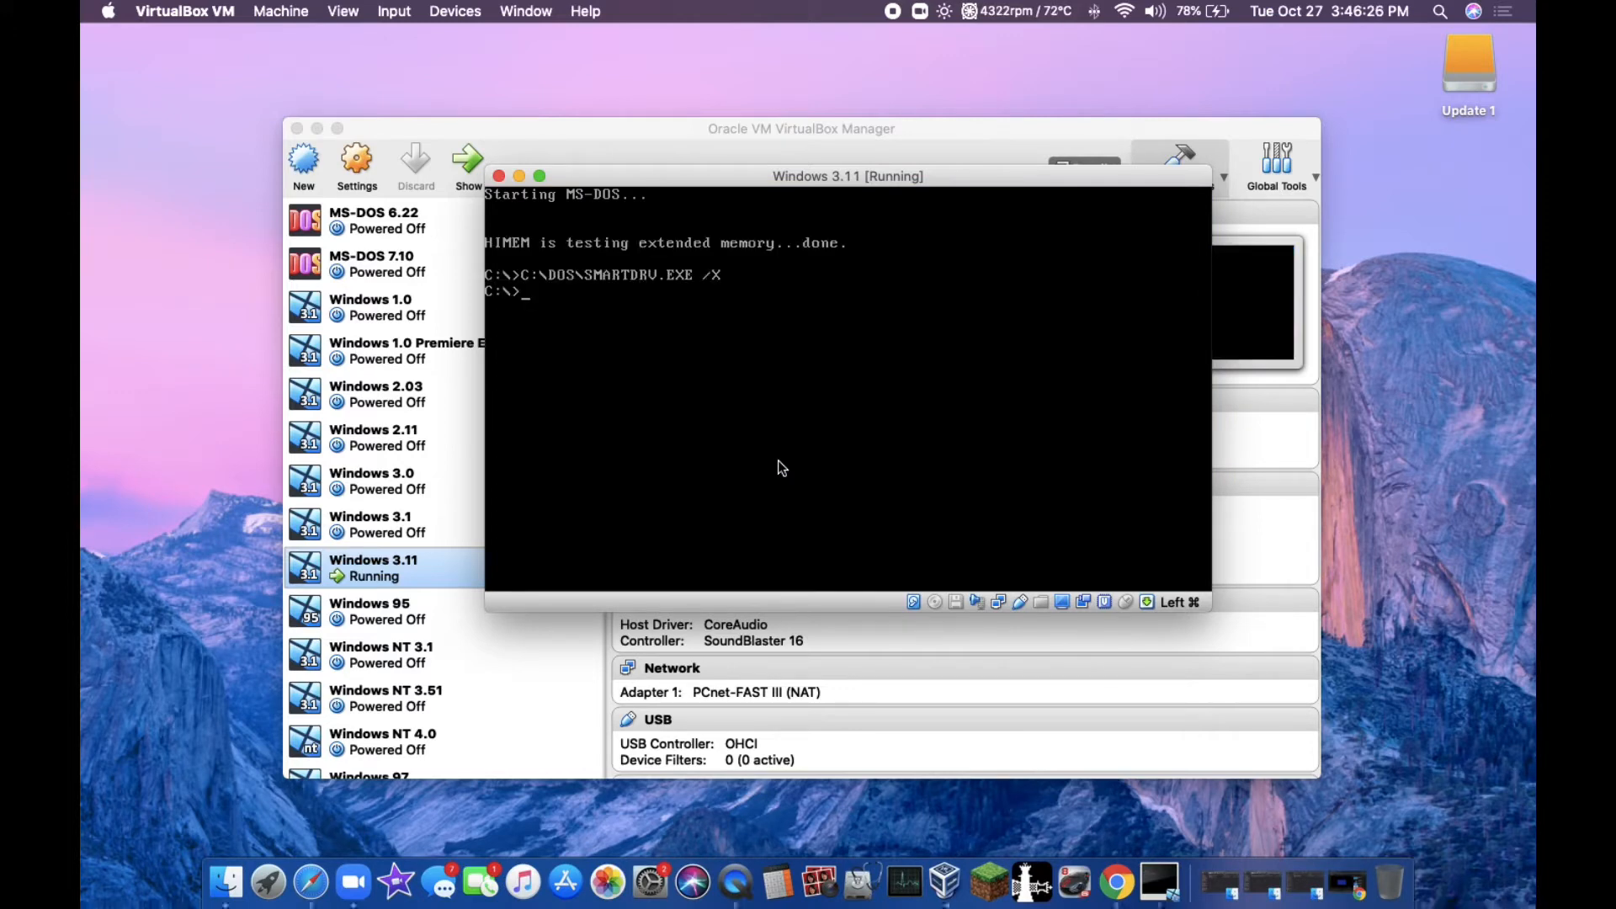
Step: Install the CD driver by running setup.bat on drive A: from the cdrom.img floppy, and reset the virtual machine
{"action": "left_click", "coordinate": [954, 600]}
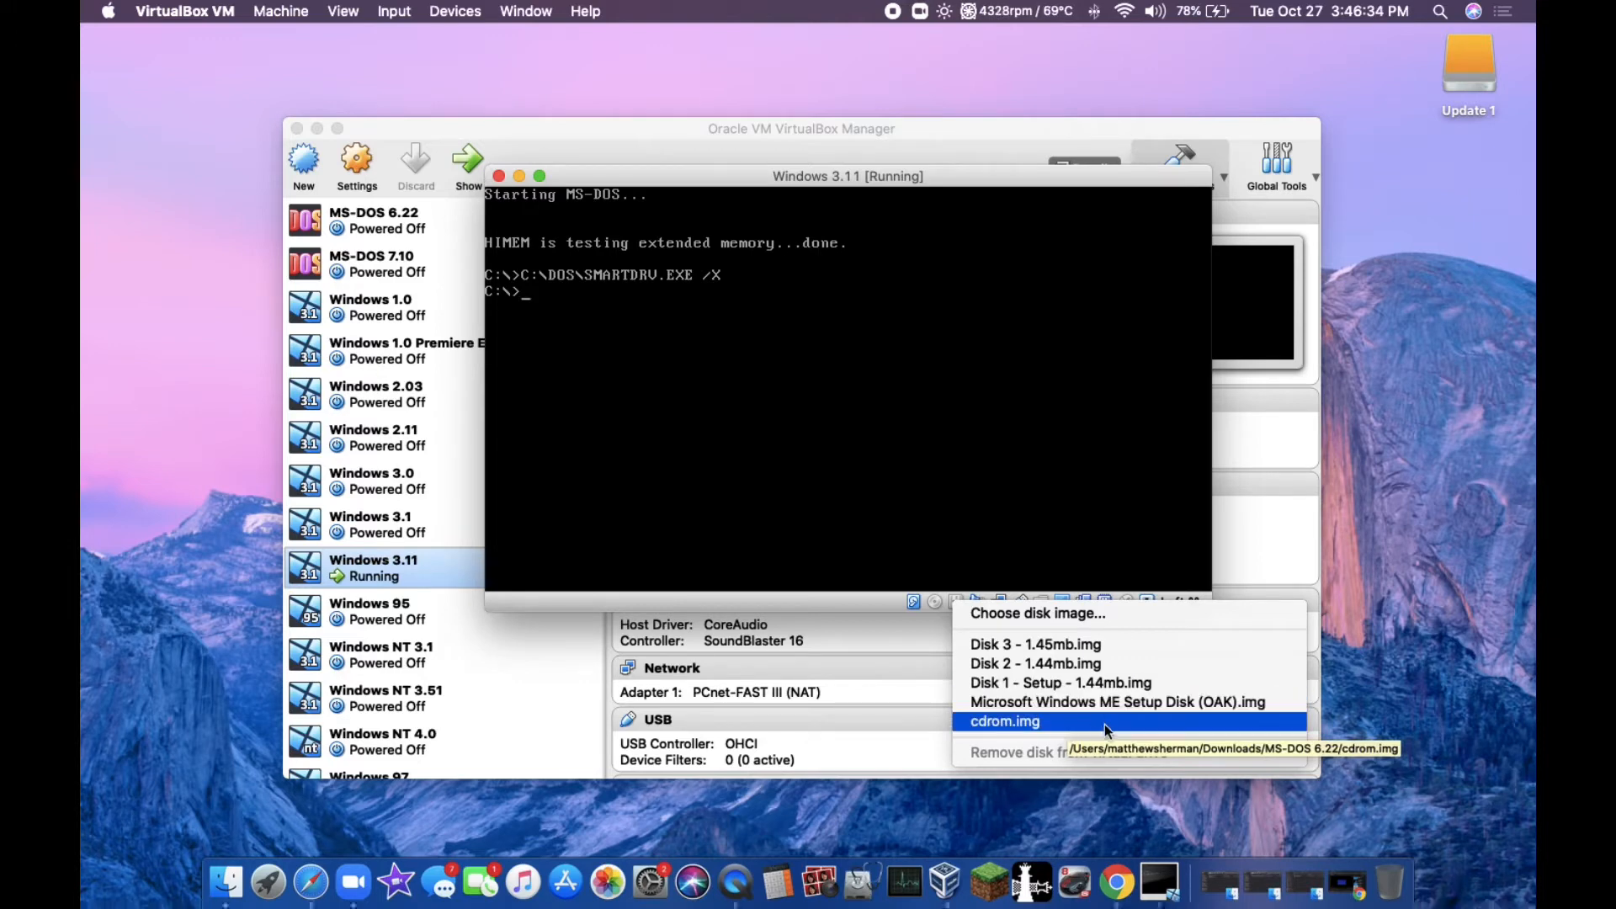
{"action": "left_click", "coordinate": [1104, 724]}
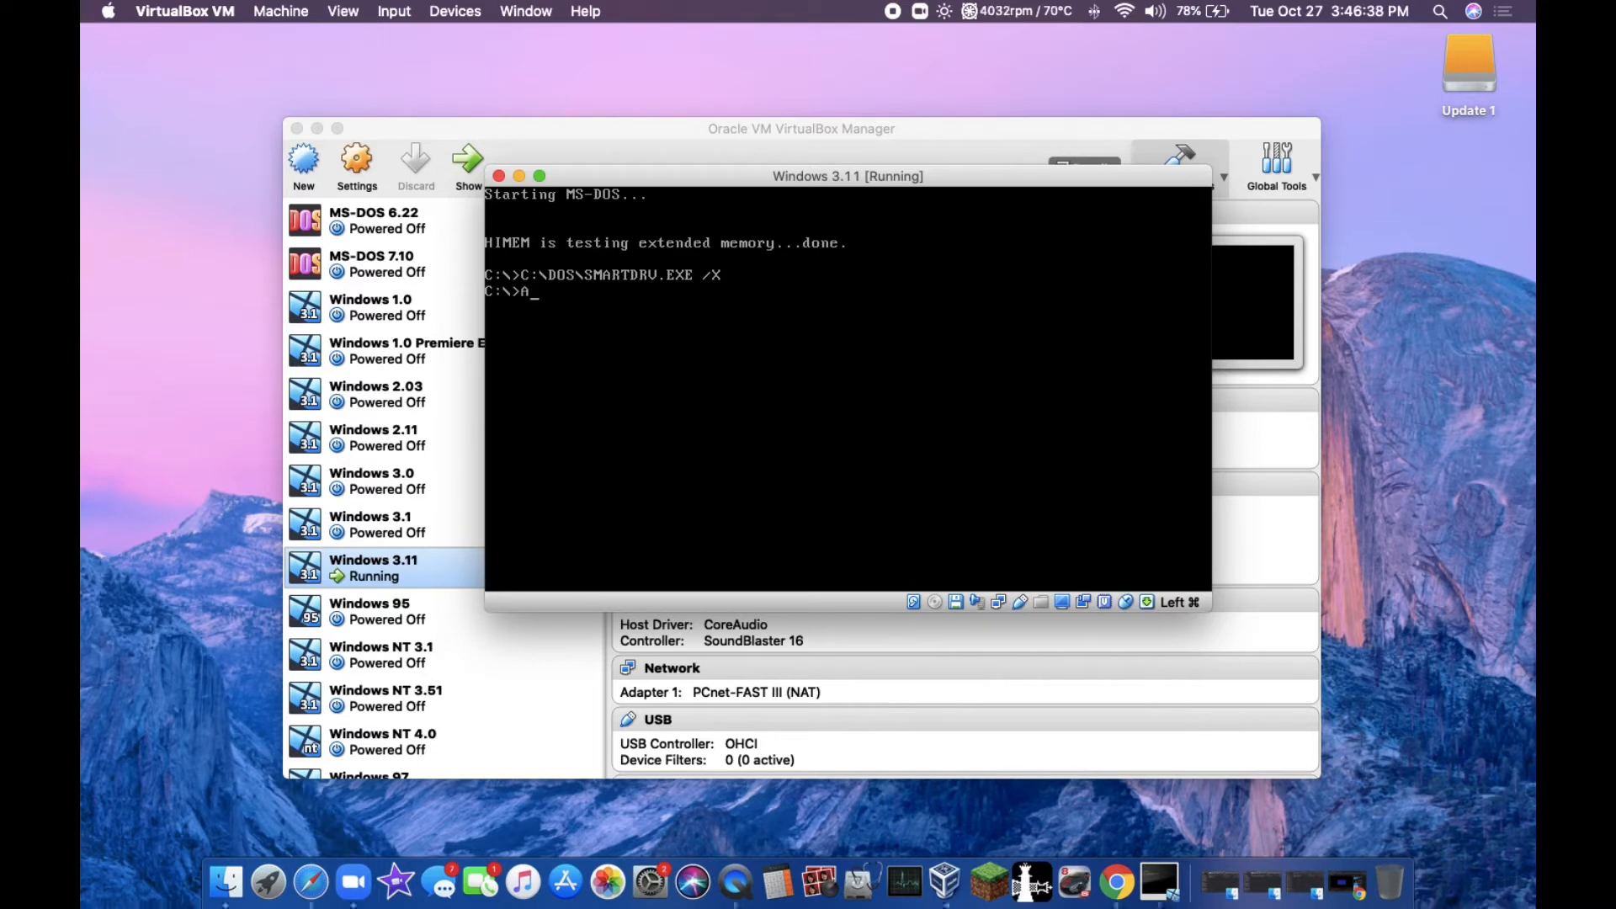
{"action": "type", "text": "A:"}
{"action": "key", "text": "Return"}
{"action": "type", "text": "setup.bat"}
{"action": "key", "text": "Return"}
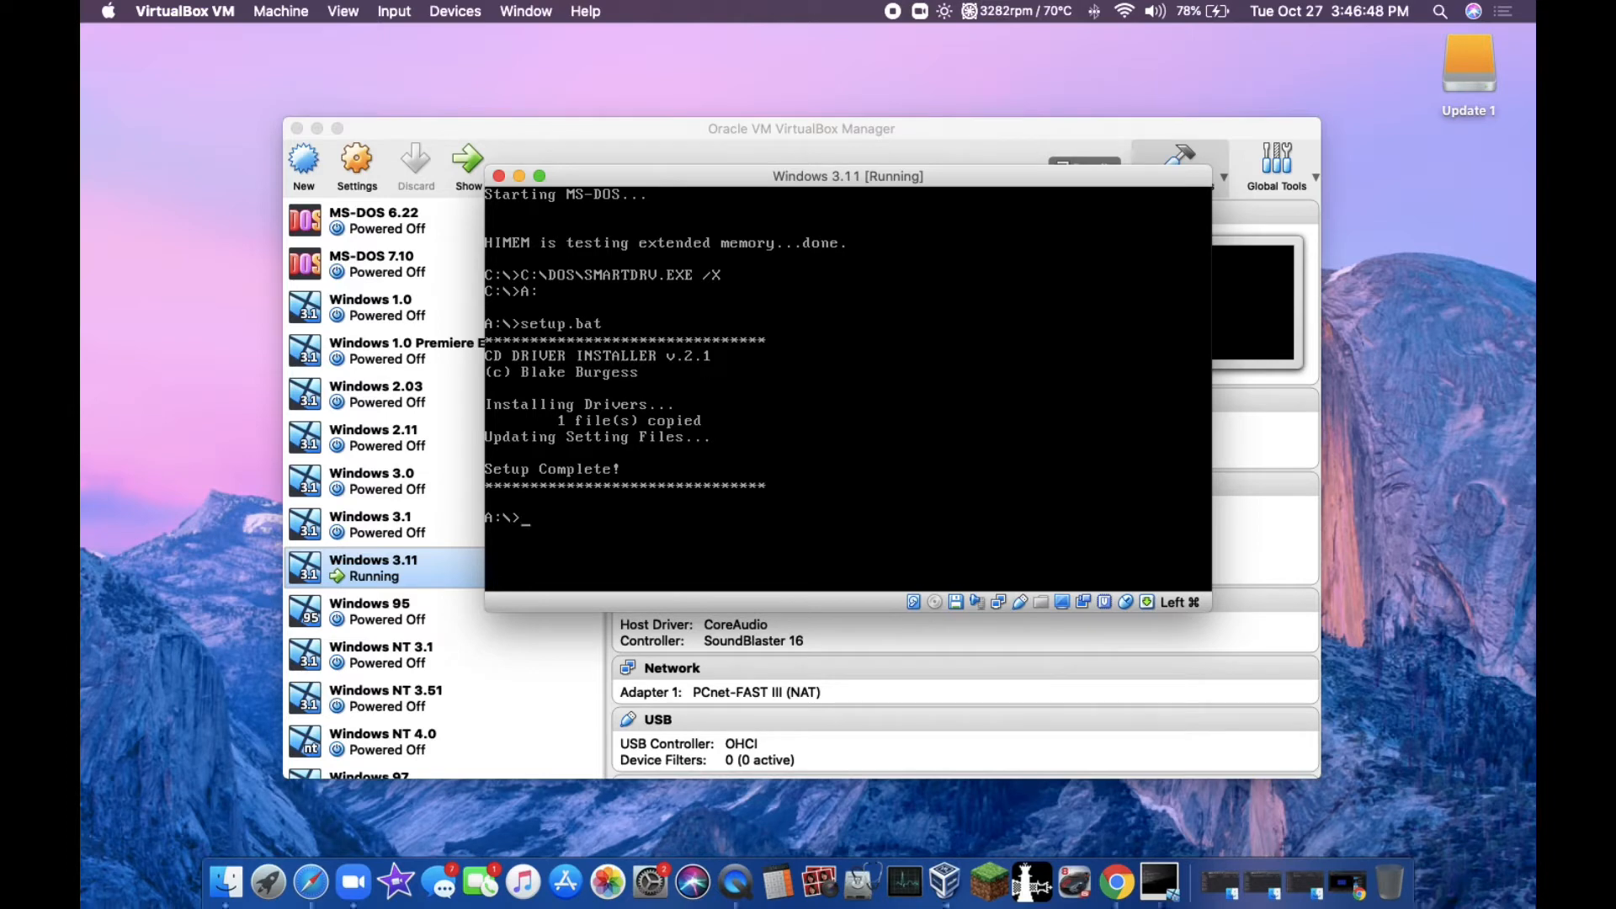
{"action": "key", "text": "super+r"}
{"action": "key", "text": "Return"}
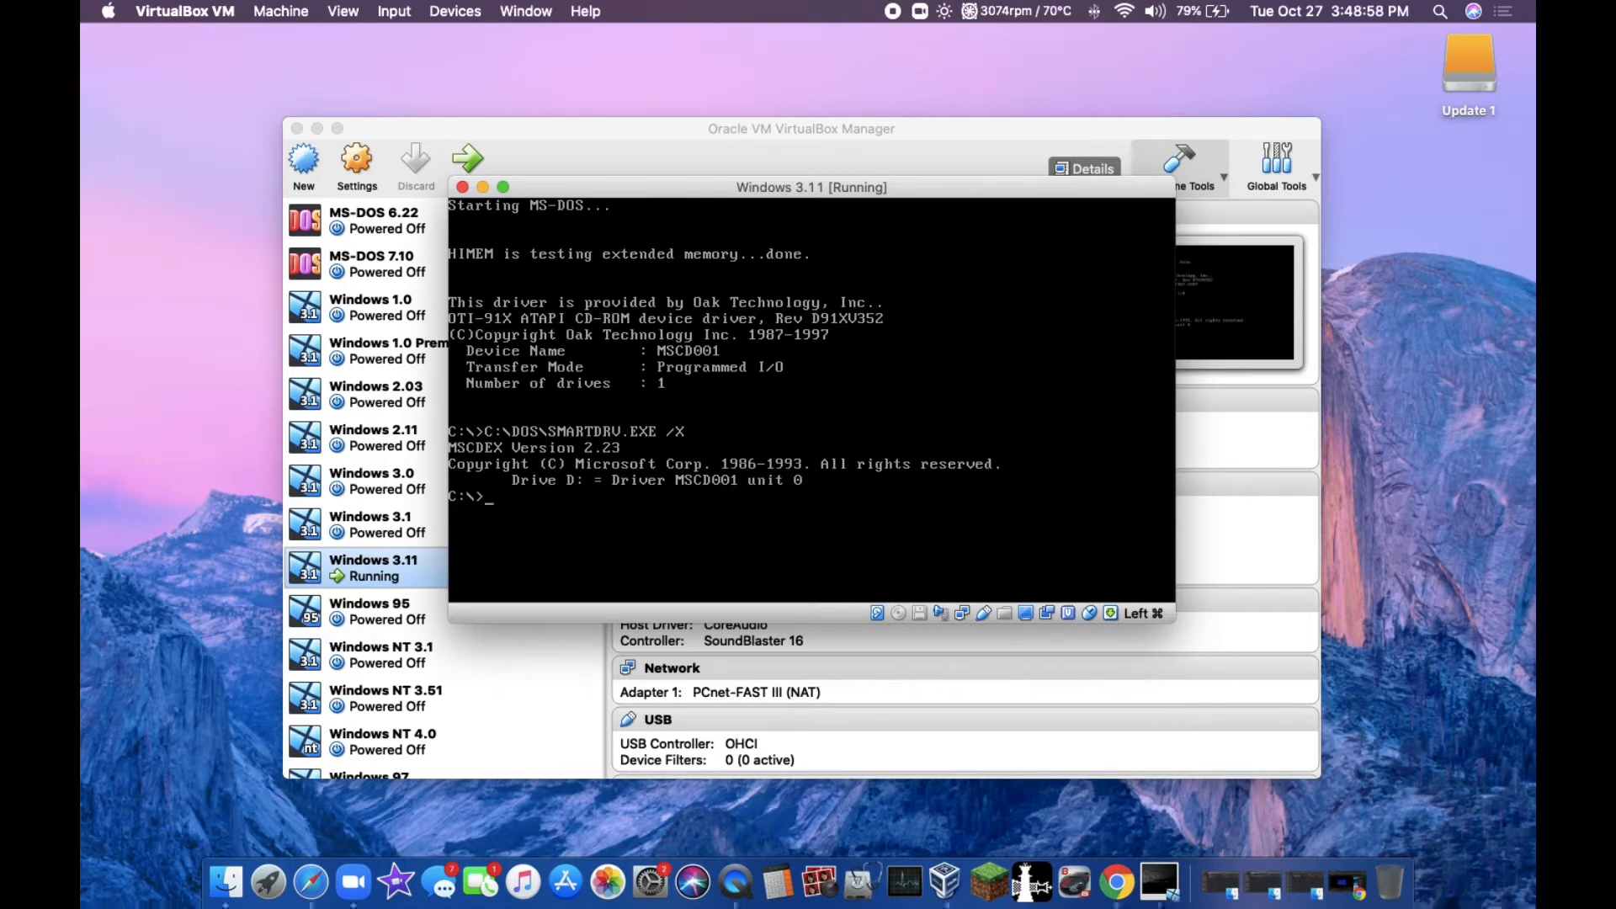
Step: Load DISK1.IMG from the Windows 3.11 folder into the virtual floppy drive and list the contents of drive A:
{"action": "left_click", "coordinate": [940, 613]}
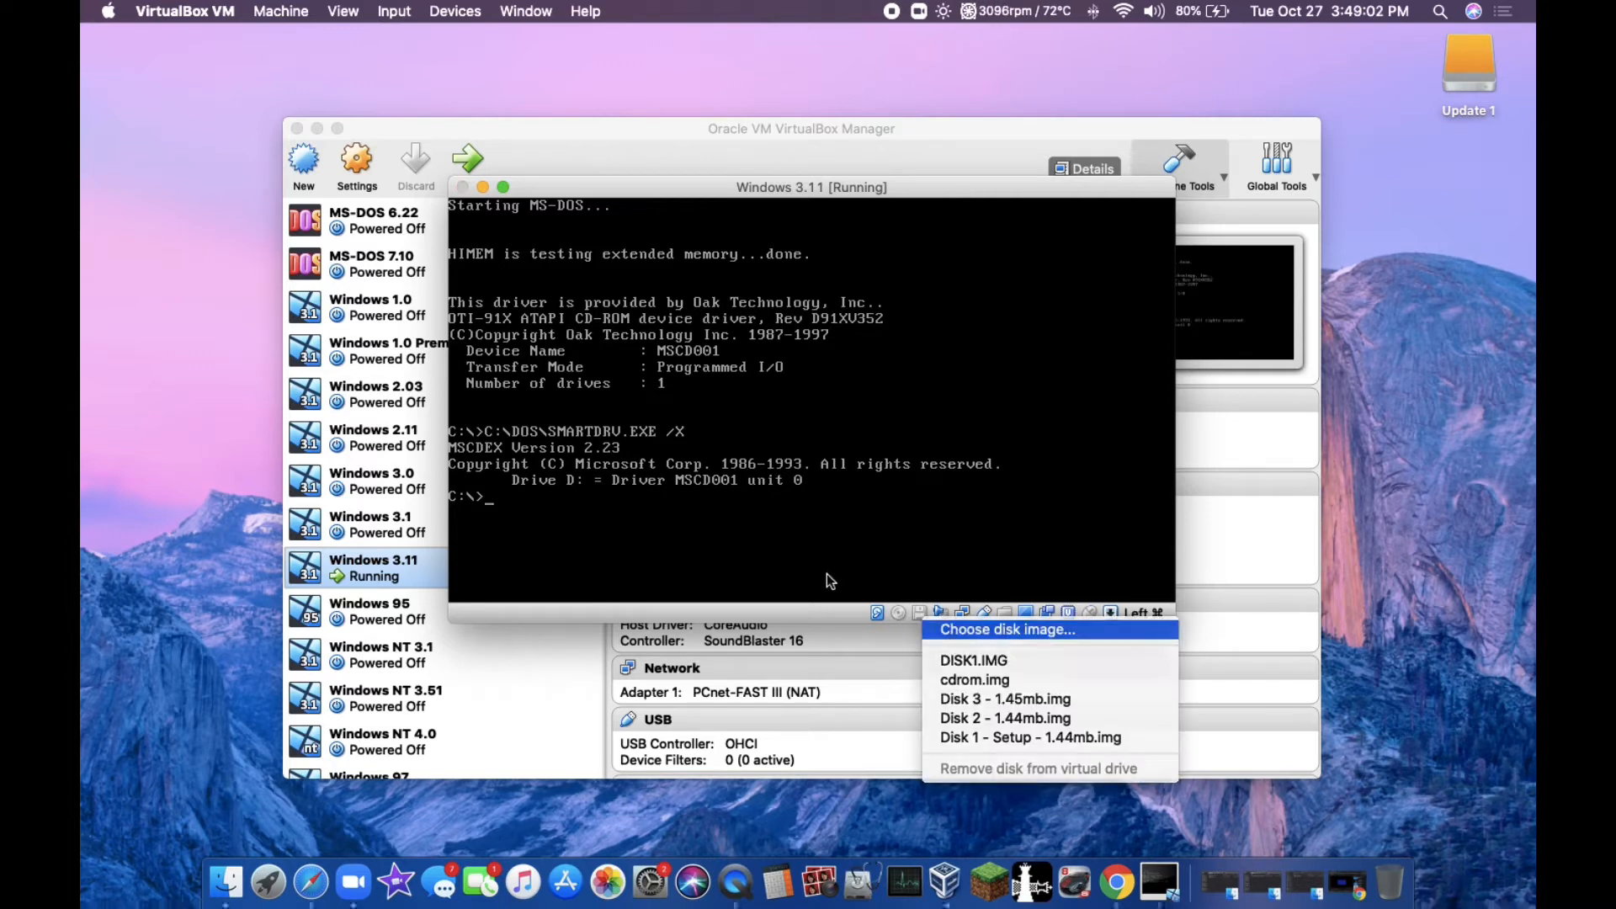
{"action": "left_click", "coordinate": [977, 630]}
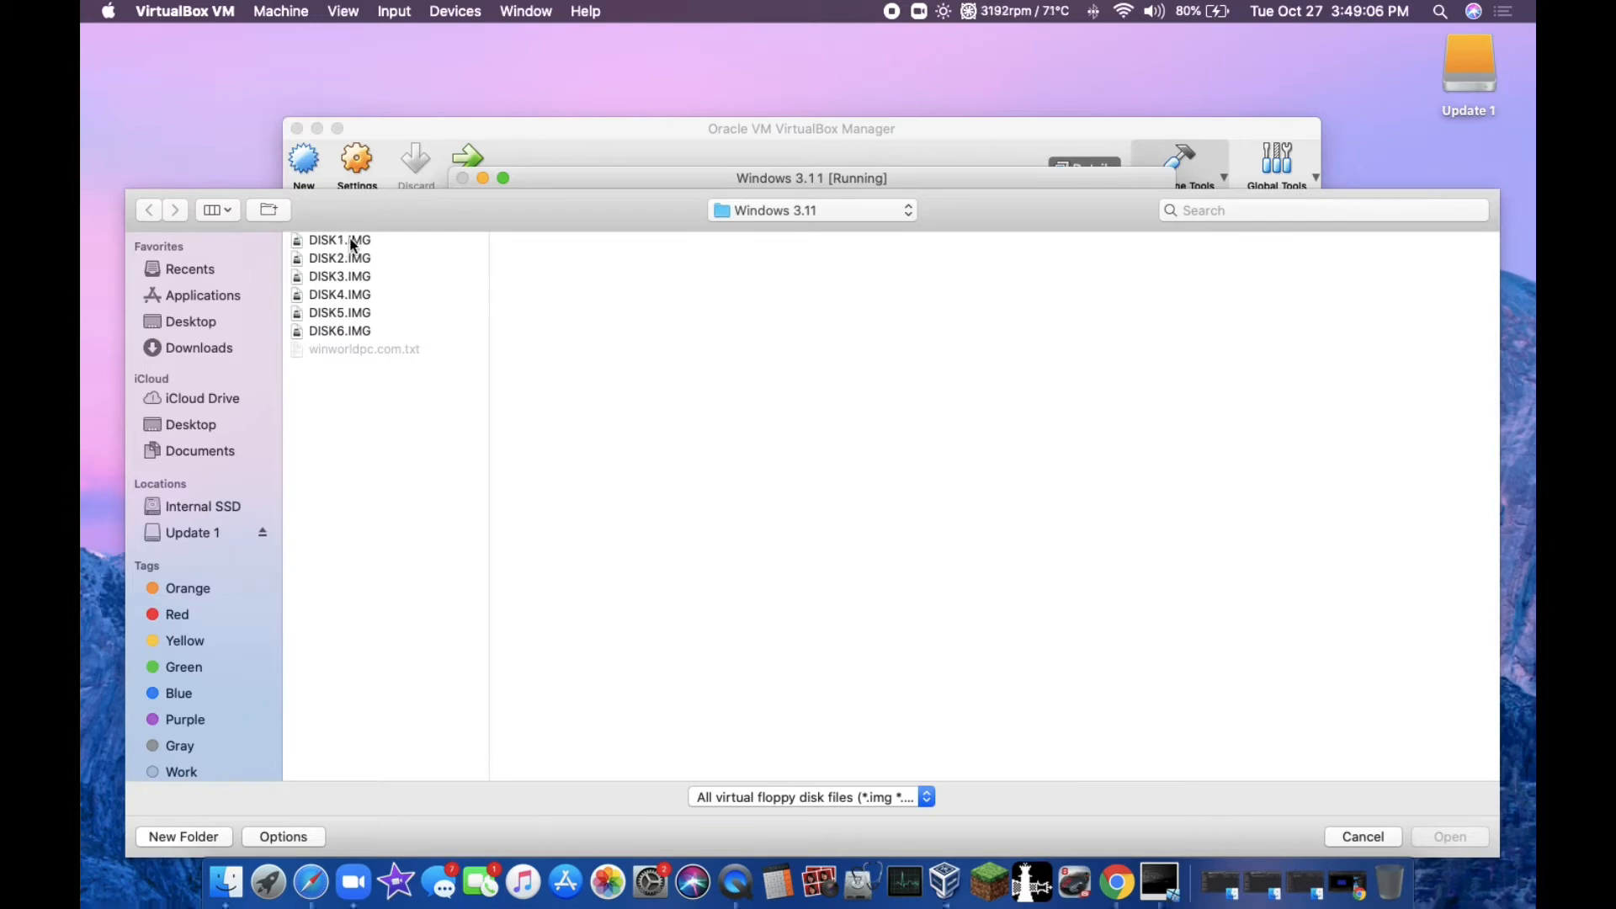
{"action": "double_click", "coordinate": [397, 239]}
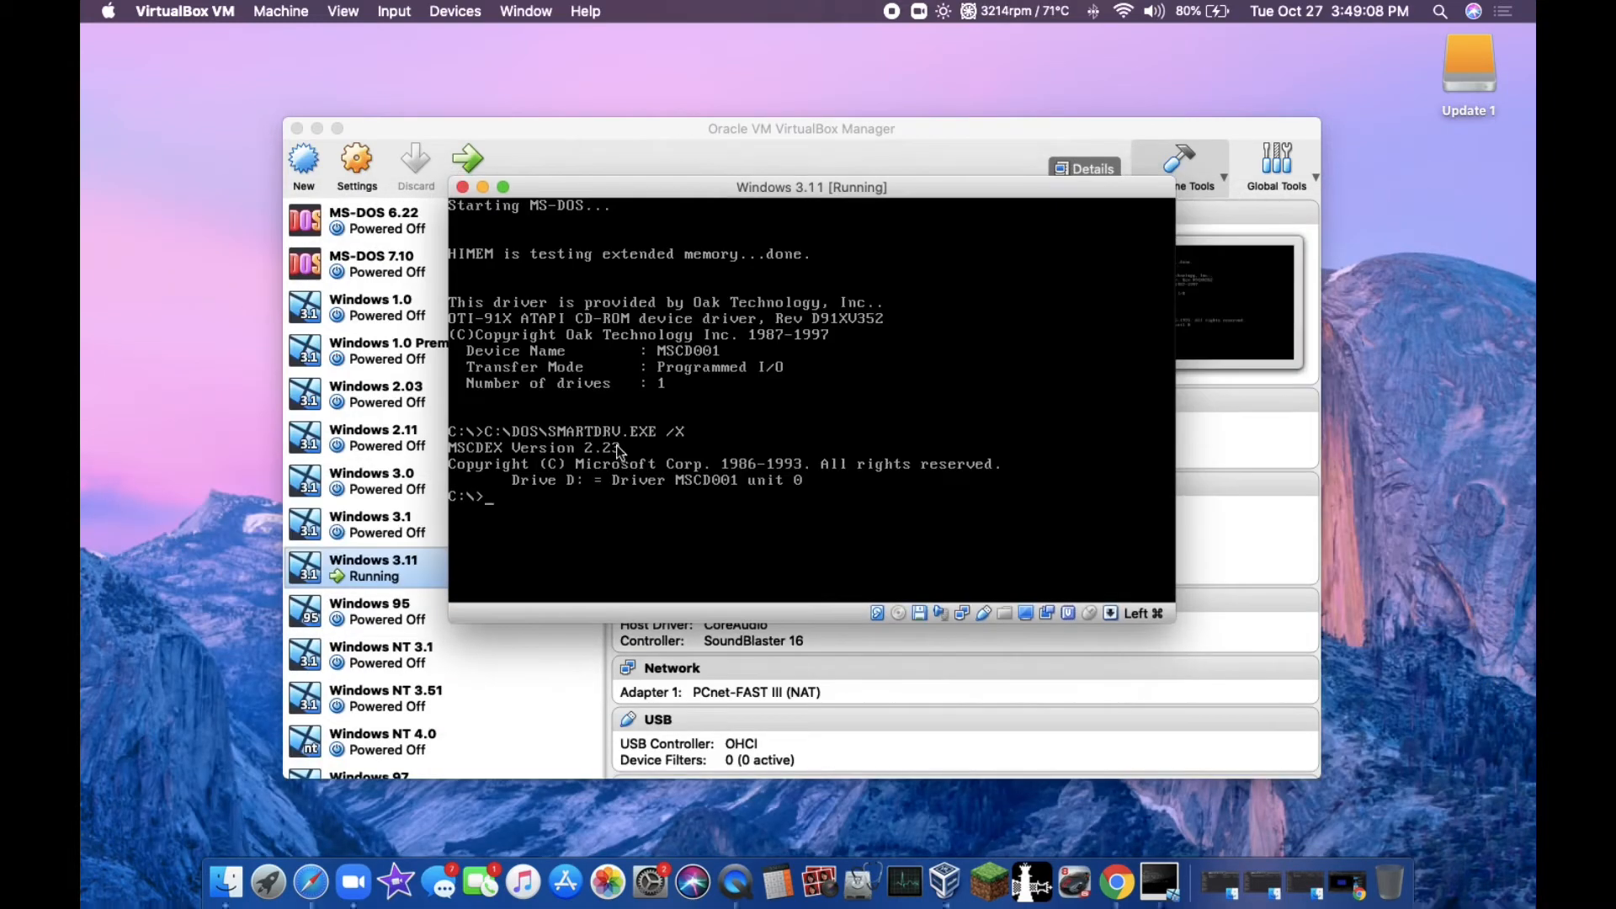
{"action": "type", "text": "A:"}
{"action": "key", "text": "Return"}
{"action": "type", "text": "dir"}
{"action": "key", "text": "Return"}
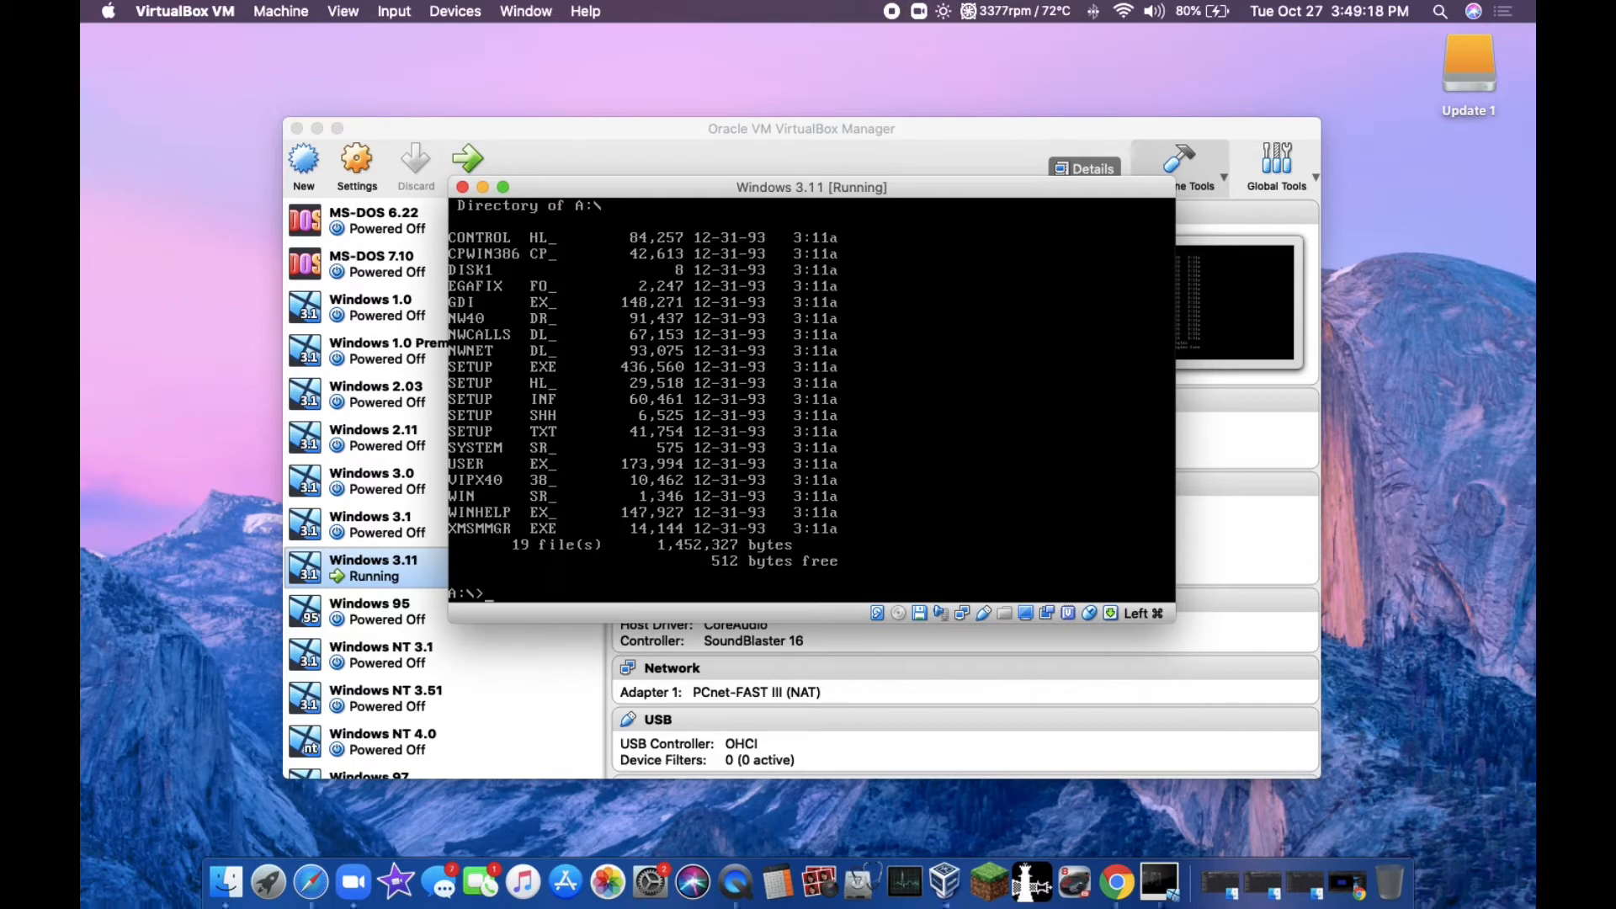
Step: Run setup from drive A: and install Windows with the Express Setup method
{"action": "type", "text": "setup"}
{"action": "key", "text": "Return"}
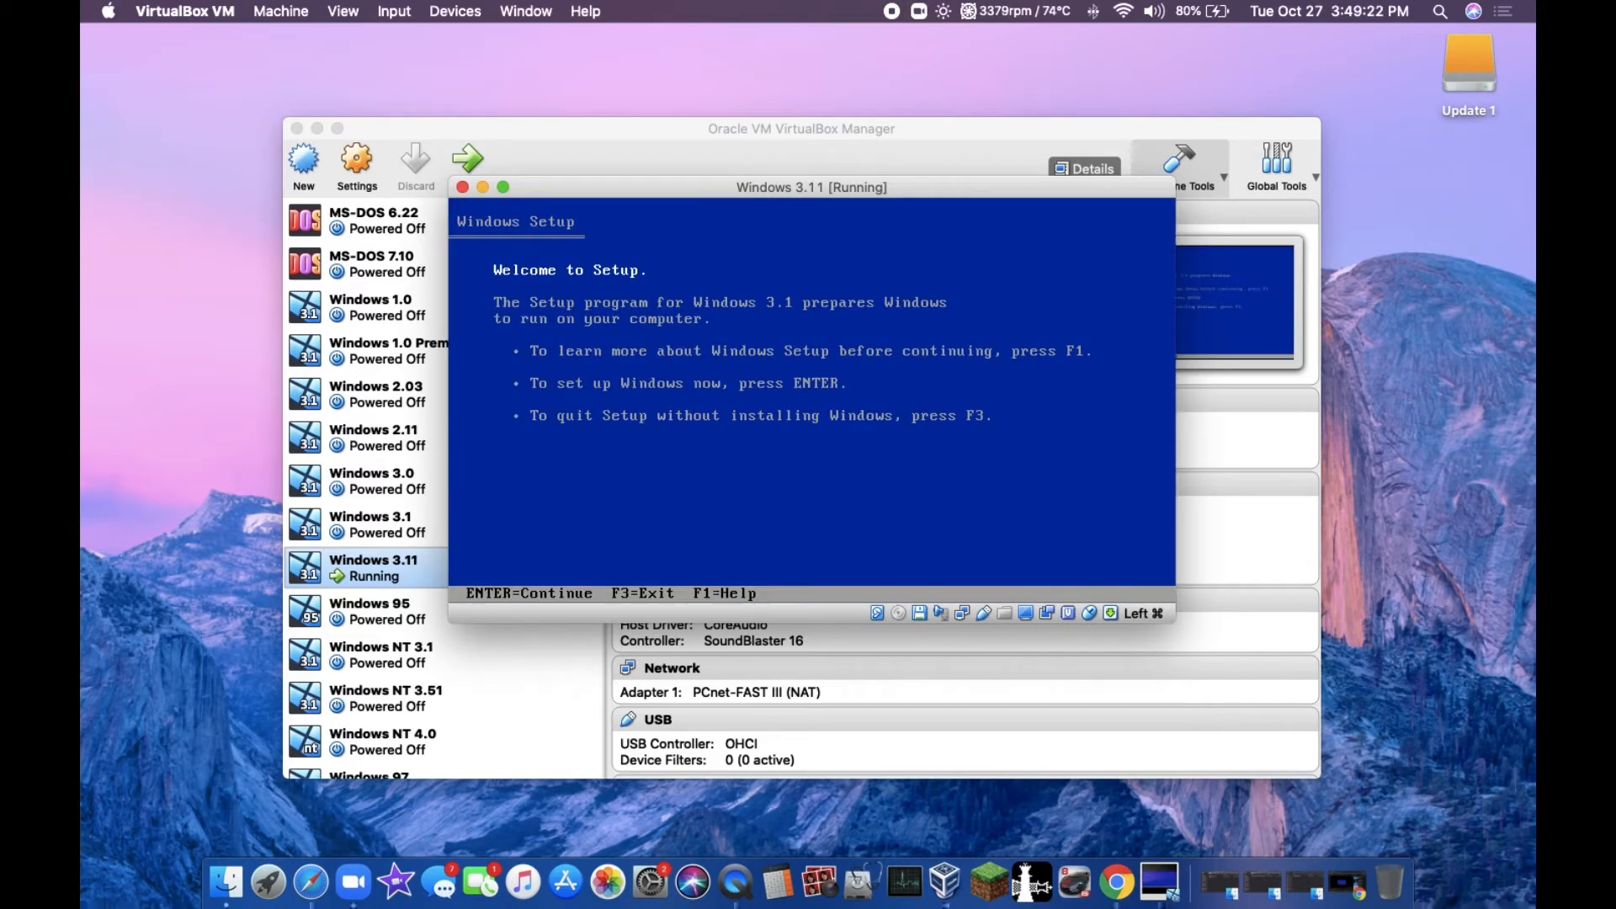
{"action": "key", "text": "Return"}
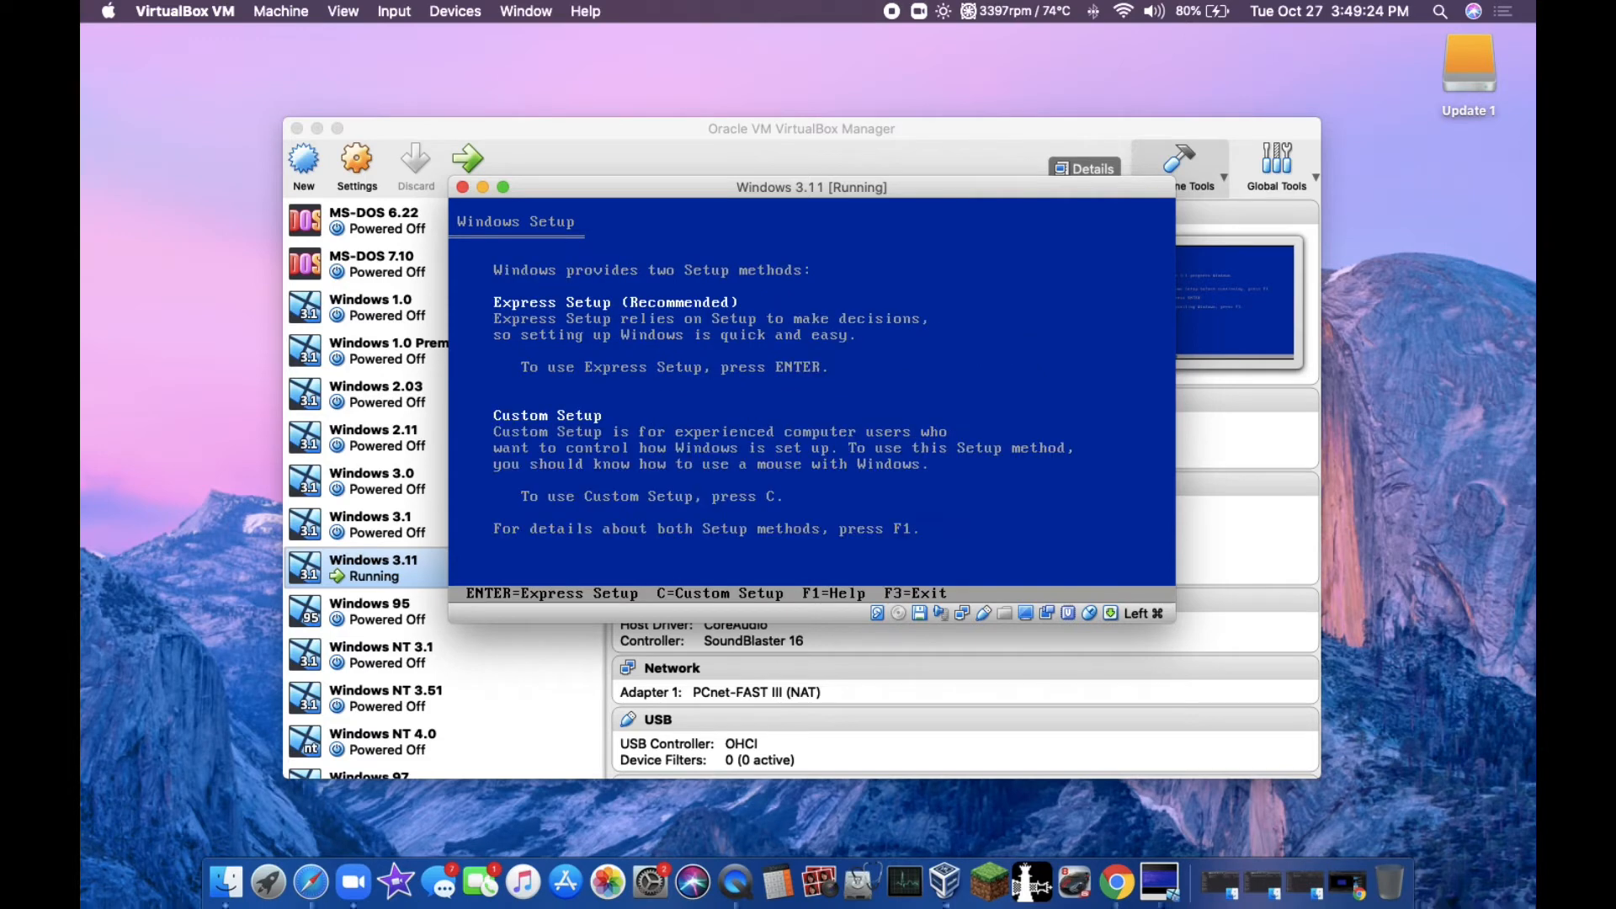
{"action": "key", "text": "Return"}
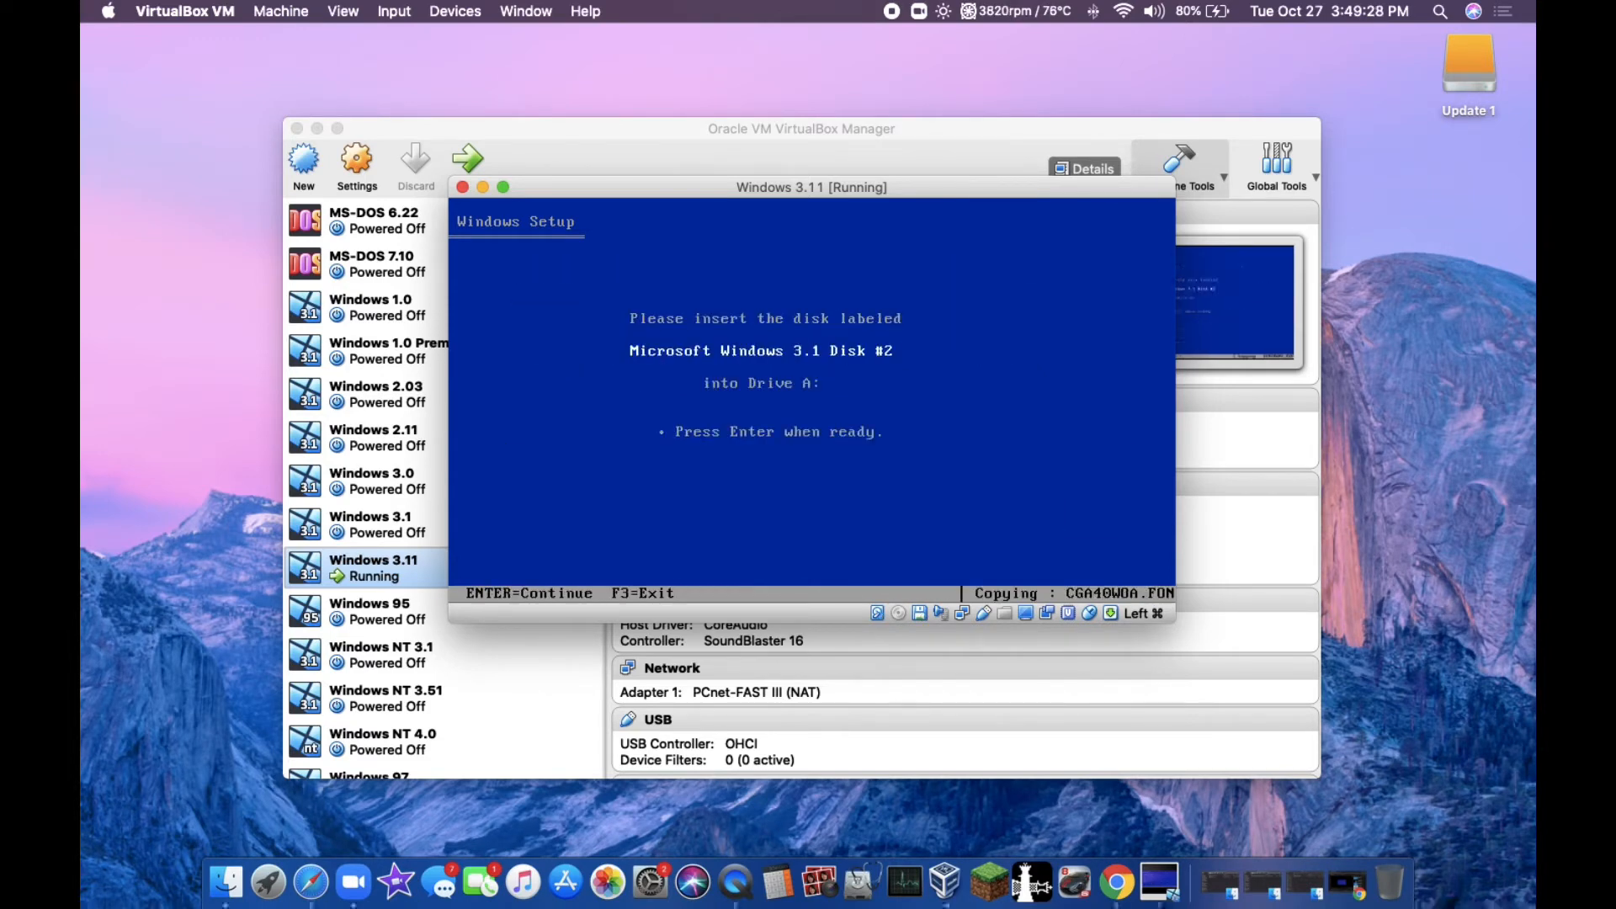
Step: Swap the floppy for DISK2.IMG and continue Windows Setup
{"action": "left_click", "coordinate": [927, 617]}
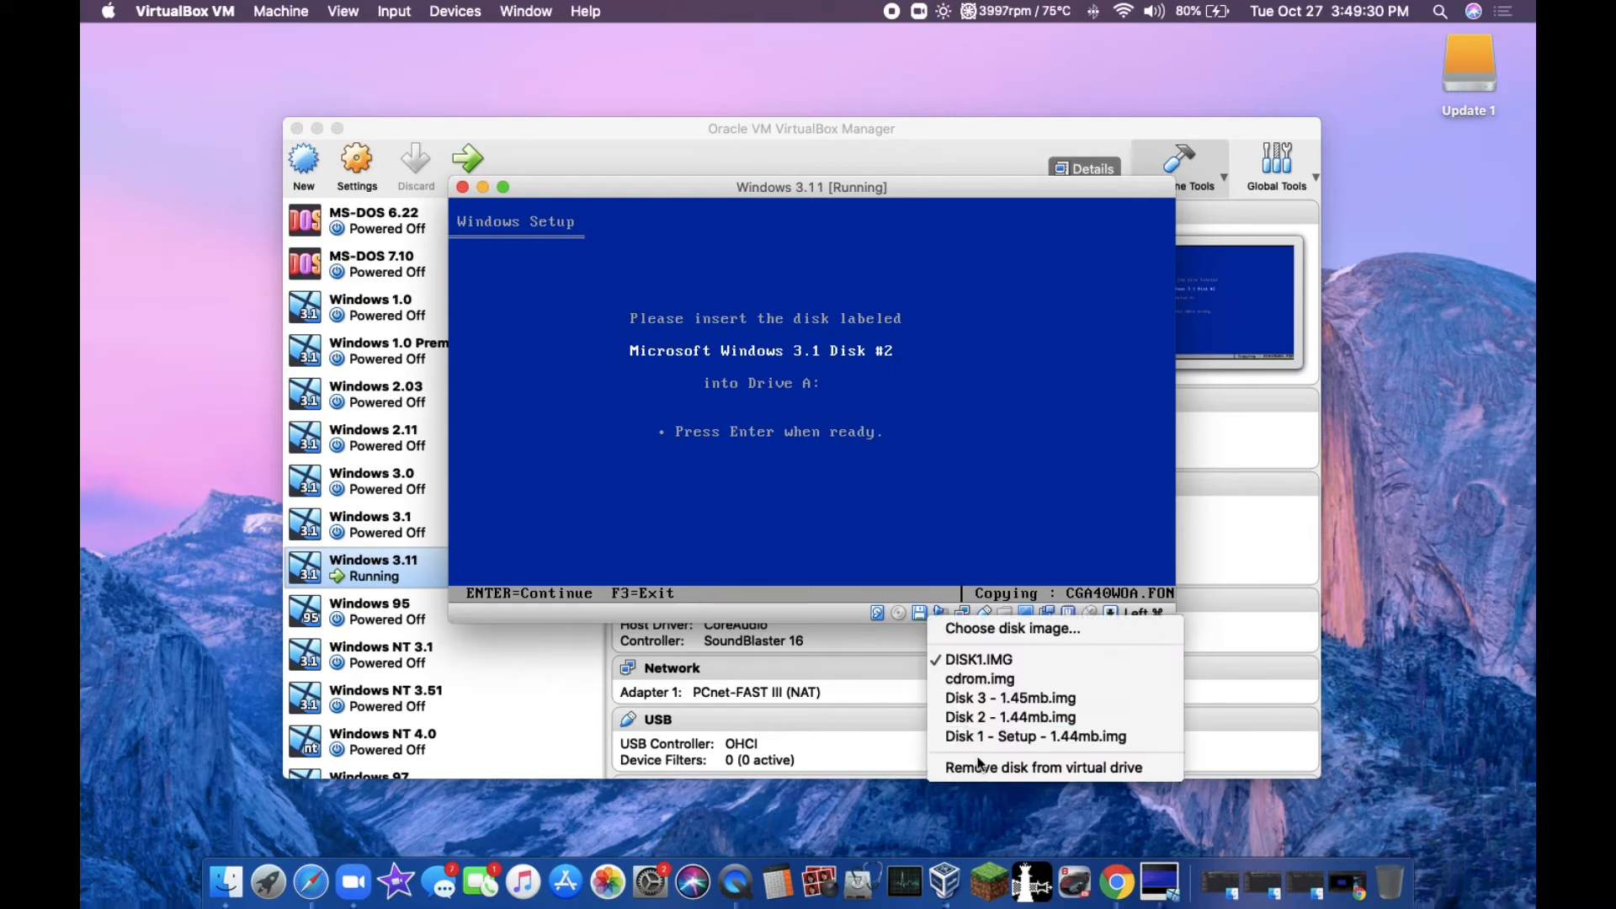
{"action": "left_click", "coordinate": [1012, 629]}
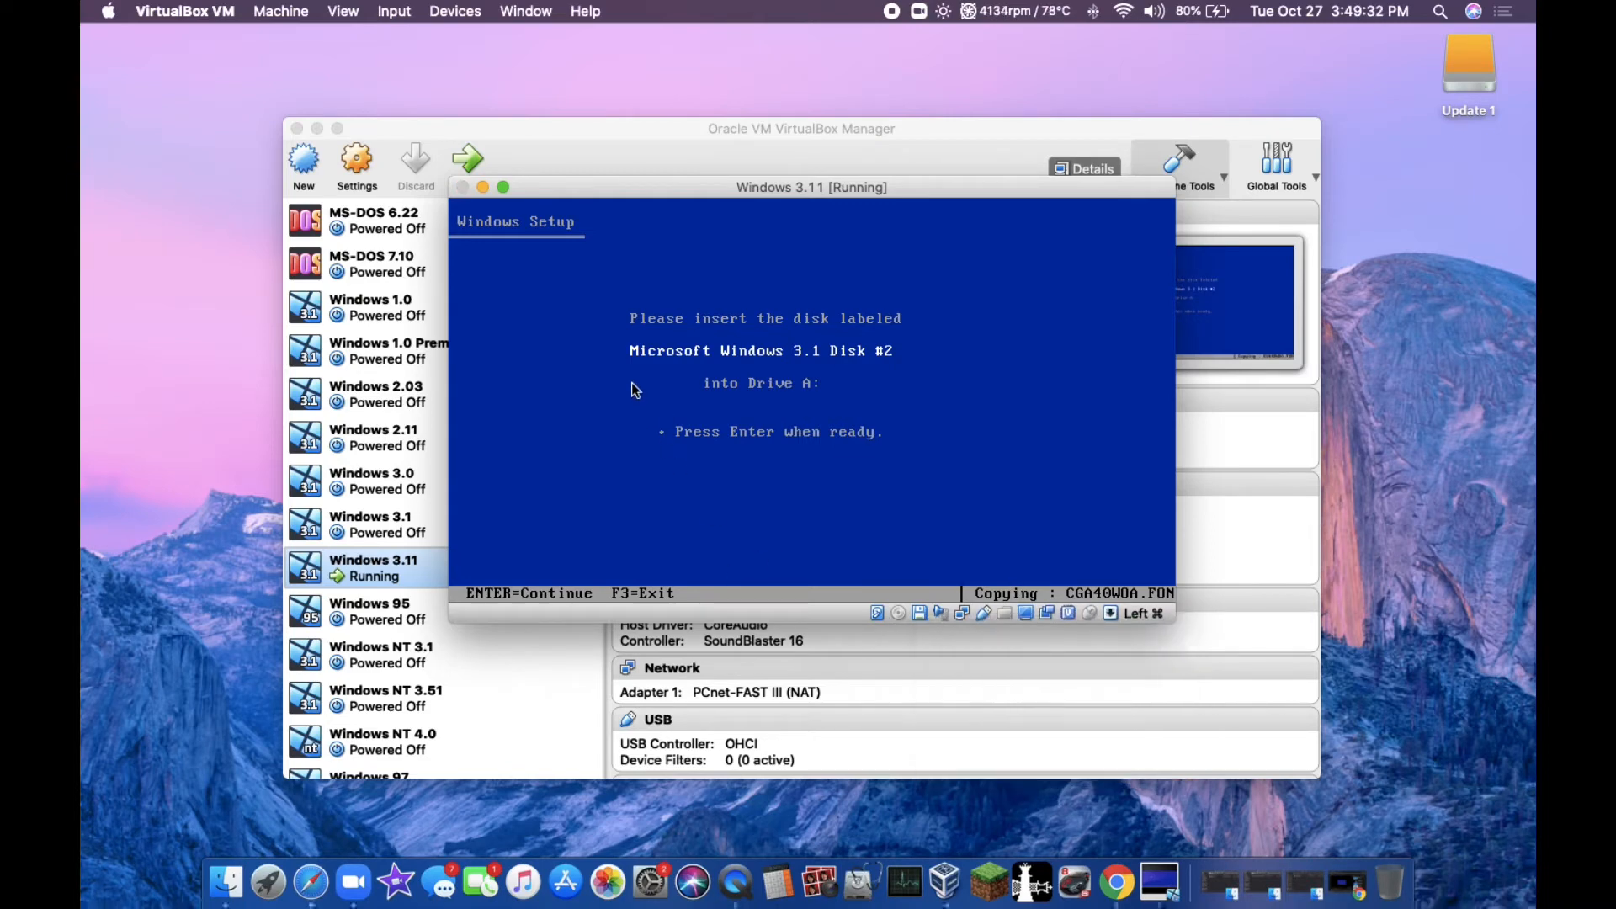
{"action": "left_click", "coordinate": [363, 262]}
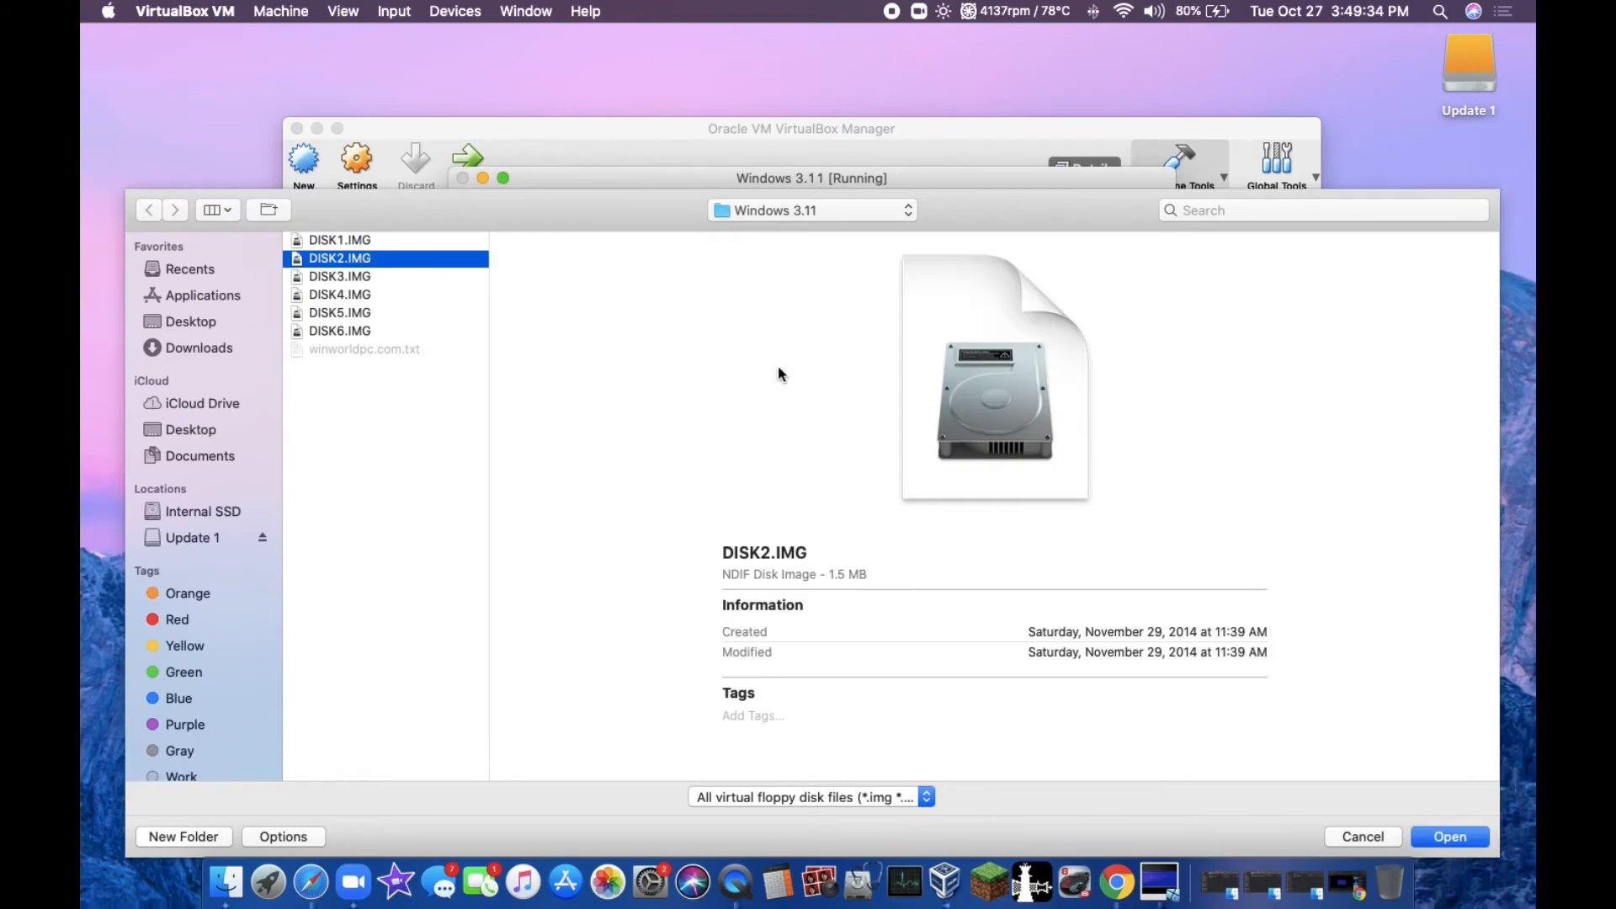
{"action": "left_click", "coordinate": [1439, 836]}
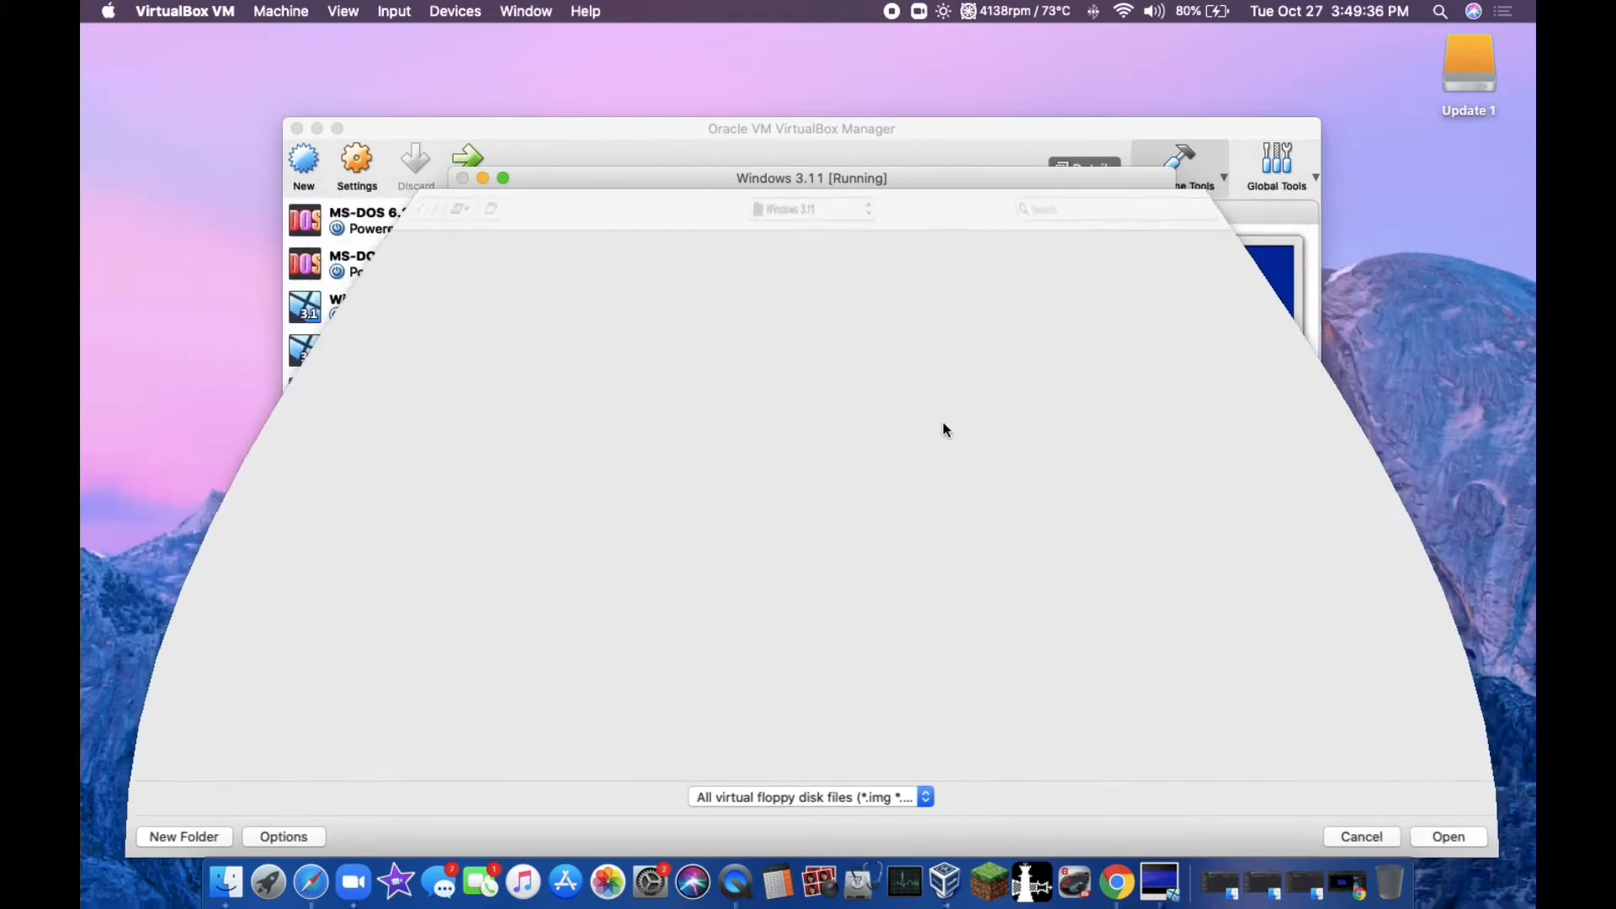
{"action": "key", "text": "Return"}
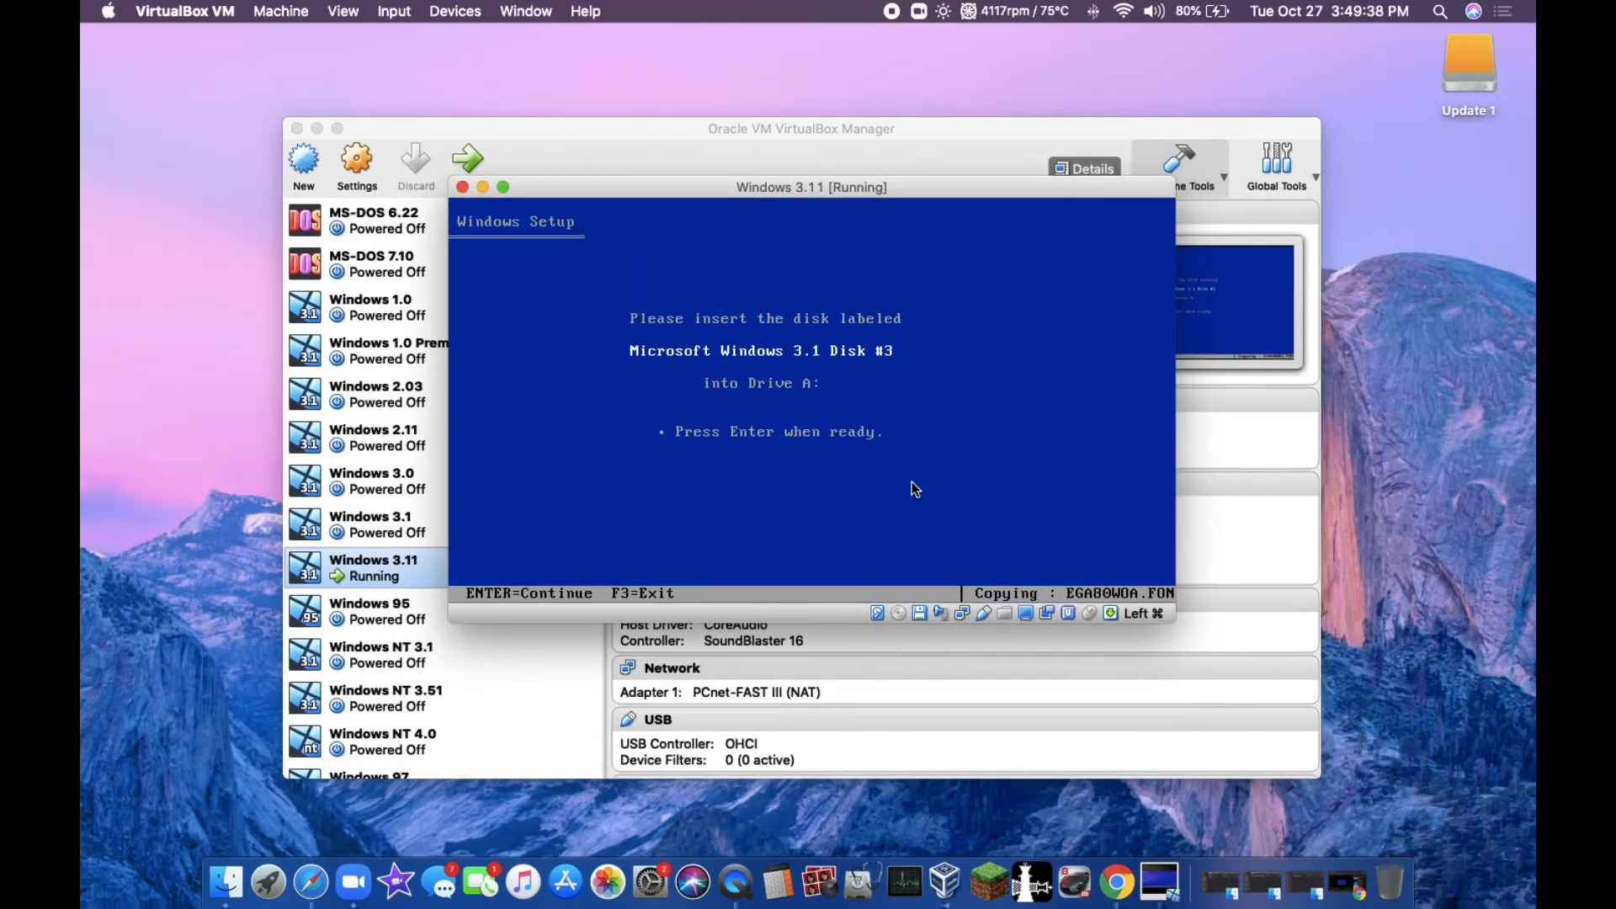
Step: Replace the virtual floppy with DISK3.IMG and continue Windows Setup
{"action": "left_click", "coordinate": [918, 613]}
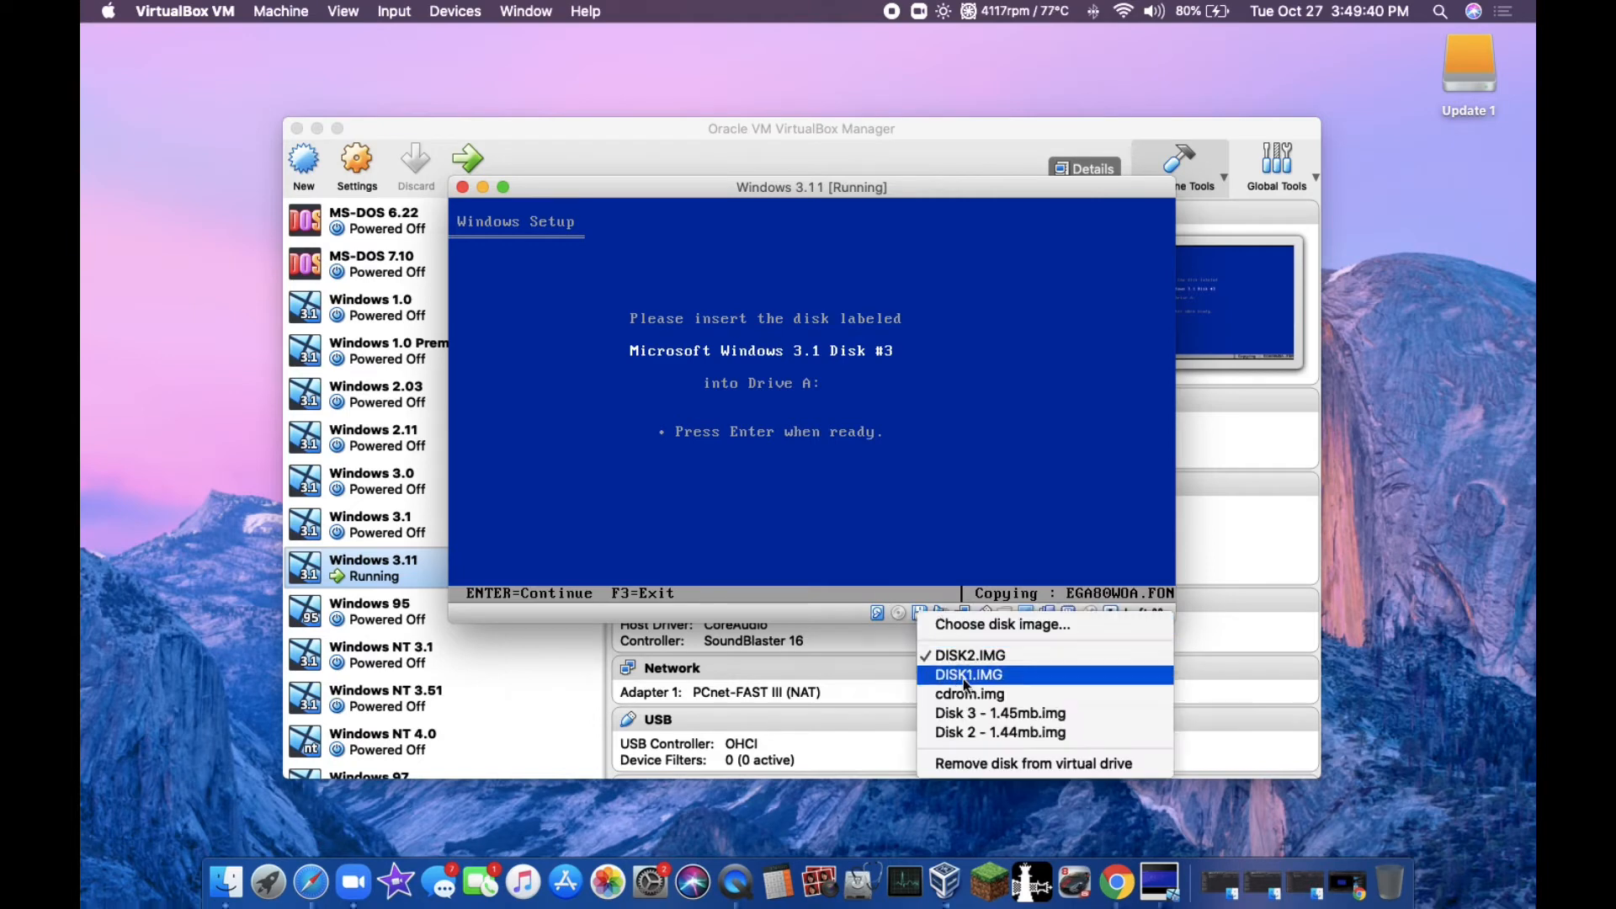
{"action": "left_click", "coordinate": [972, 624]}
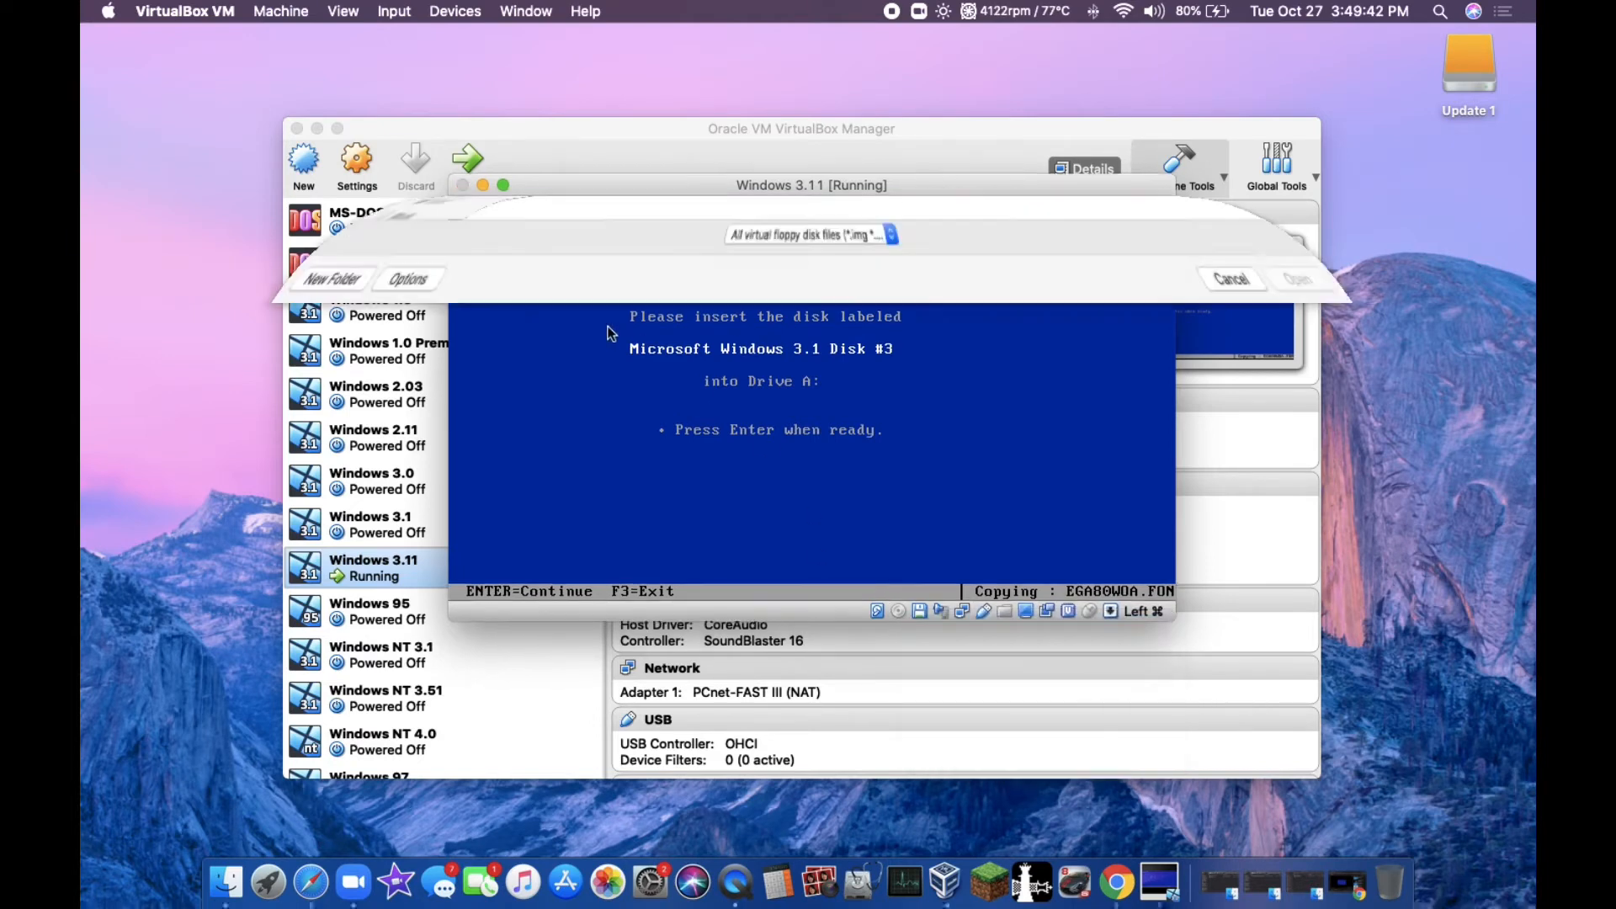
{"action": "double_click", "coordinate": [352, 281]}
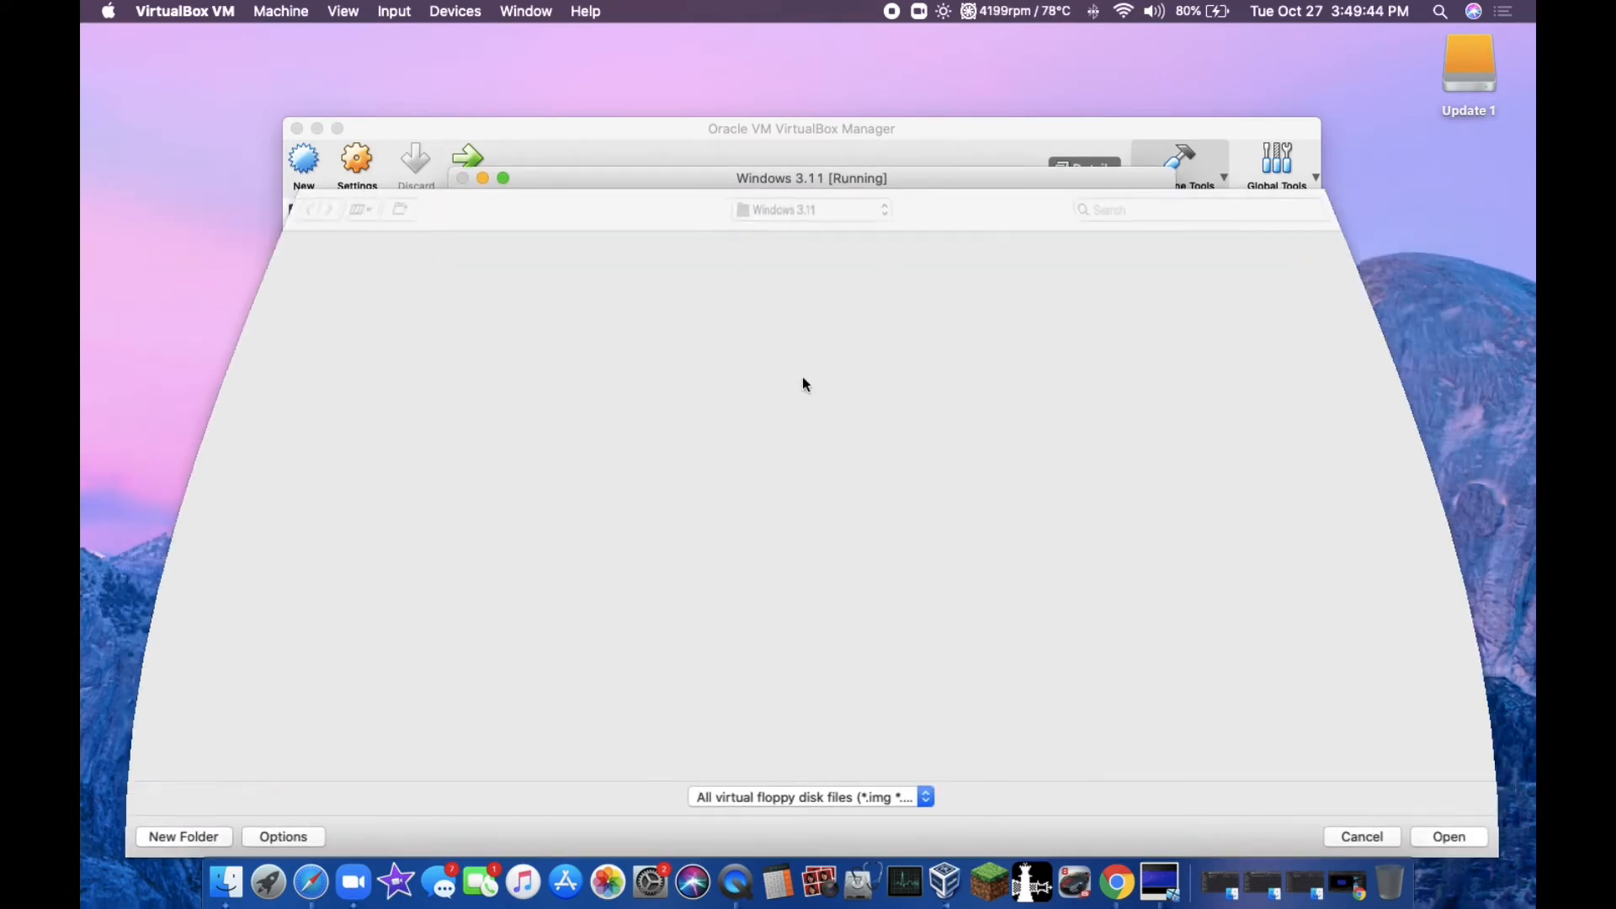
{"action": "key", "text": "Return"}
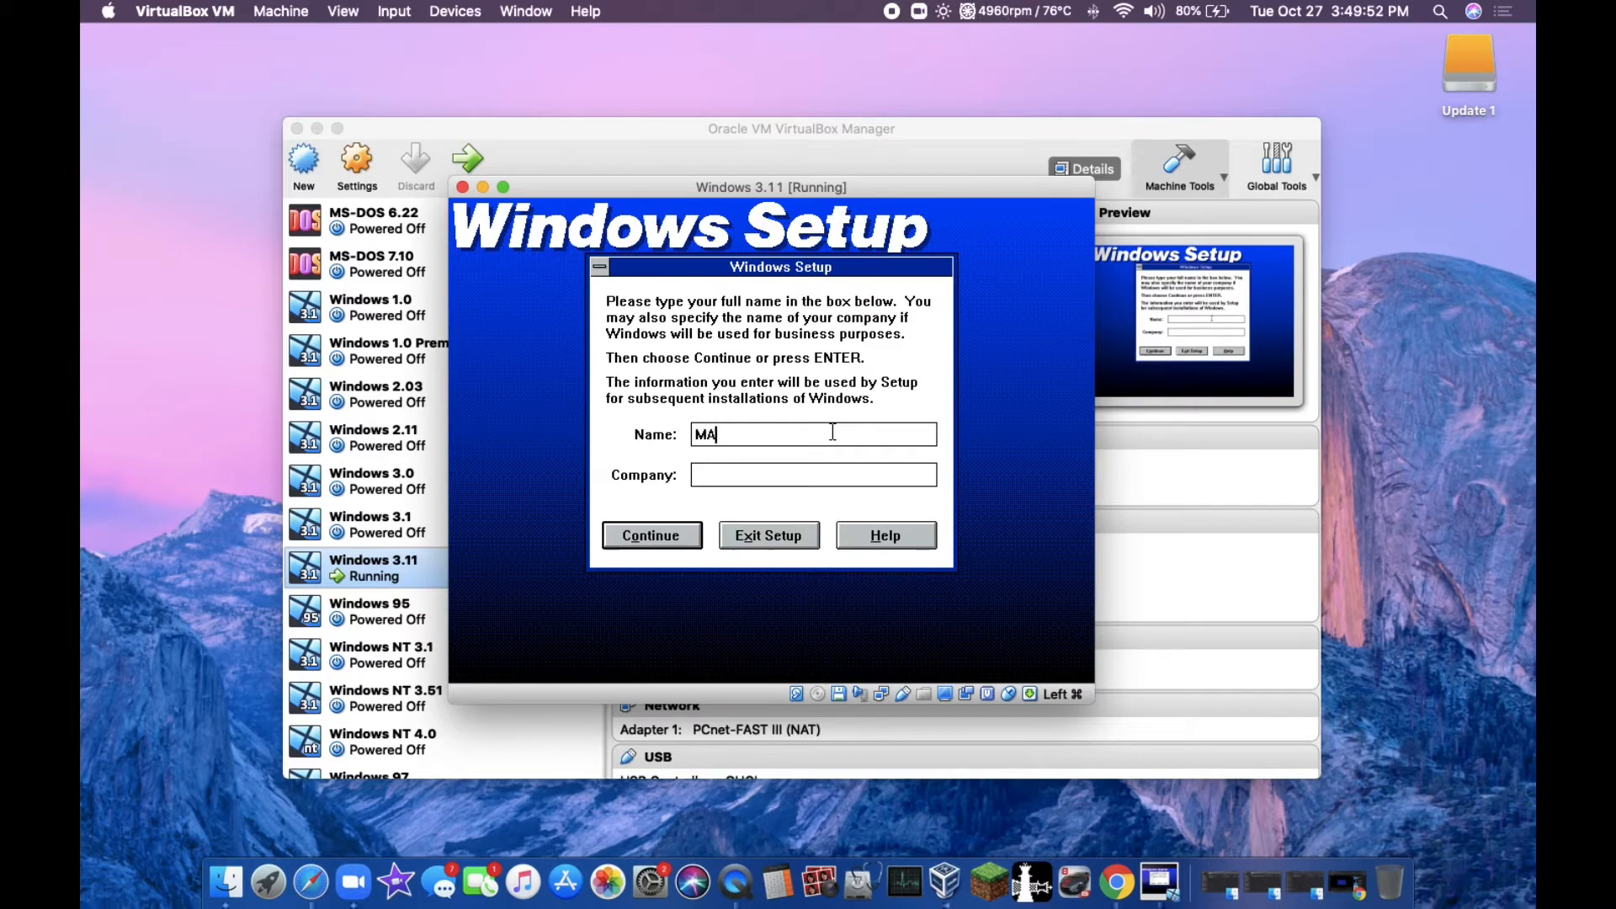
Step: Fill in the user's name and the company in Windows Setup and confirm the entries
{"action": "type", "text": "MAtthew"}
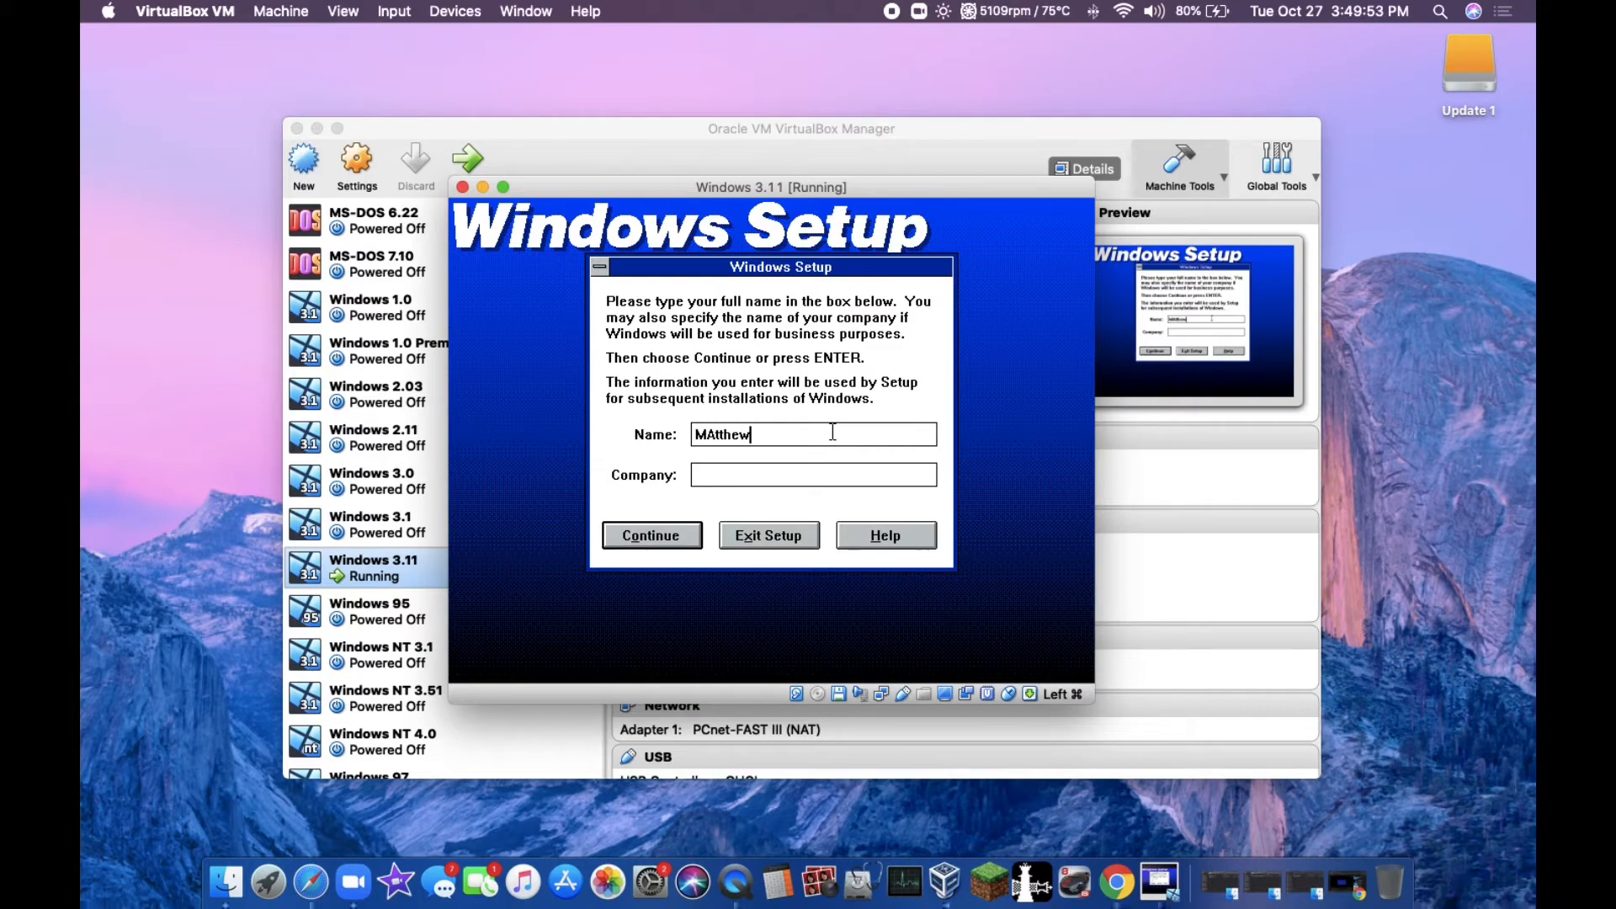
{"action": "left_click", "coordinate": [765, 468]}
{"action": "left_click", "coordinate": [616, 542]}
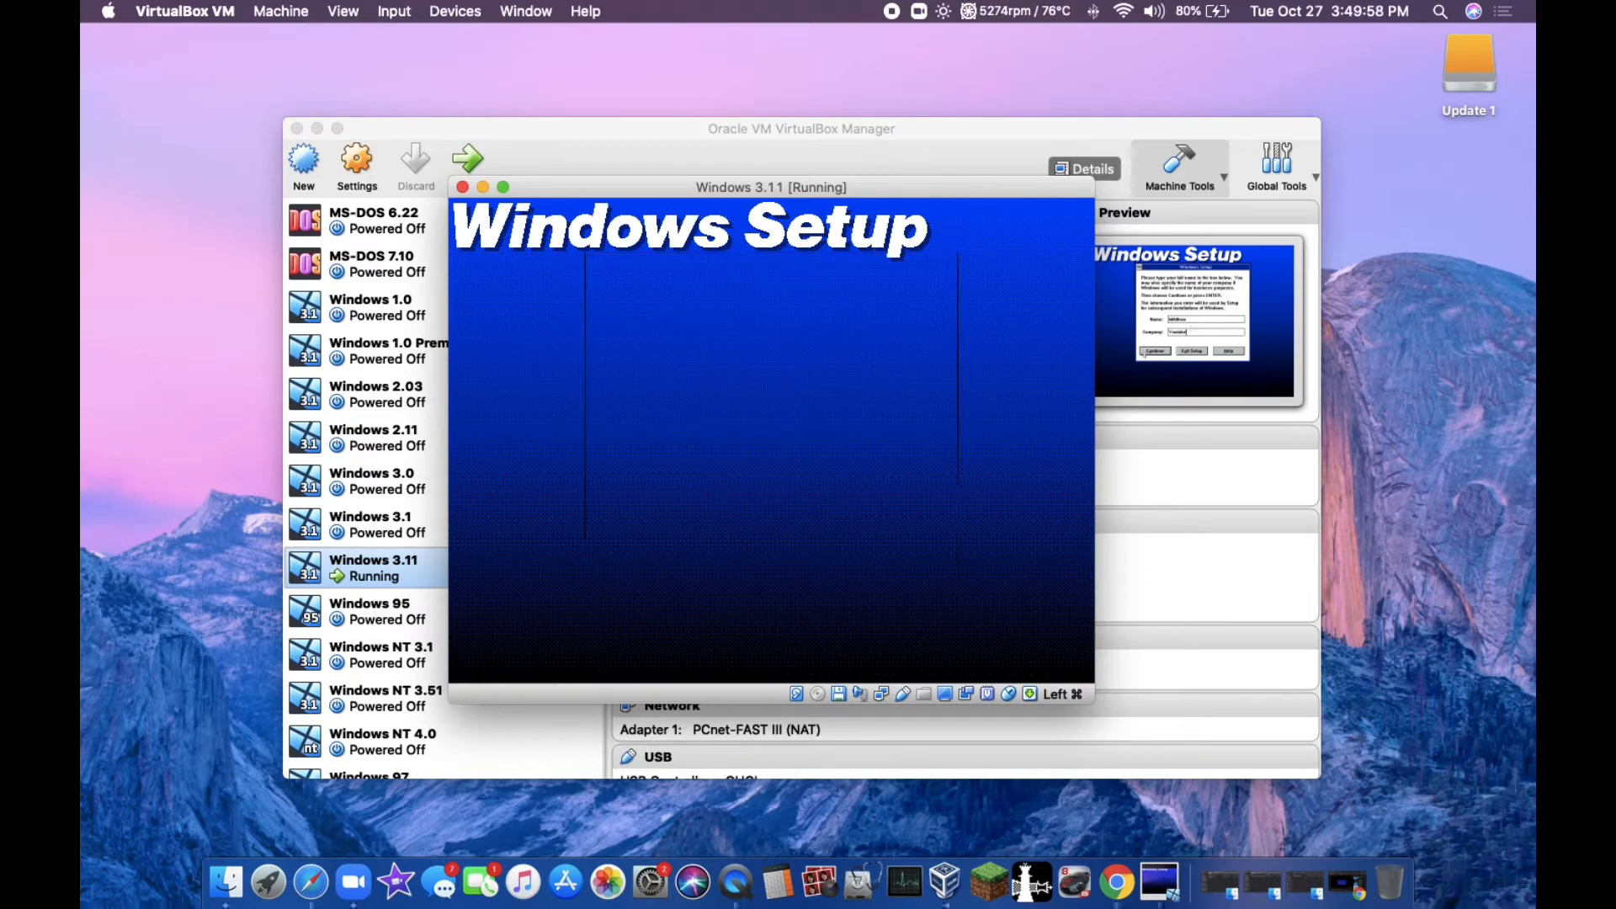
{"action": "left_click", "coordinate": [613, 462]}
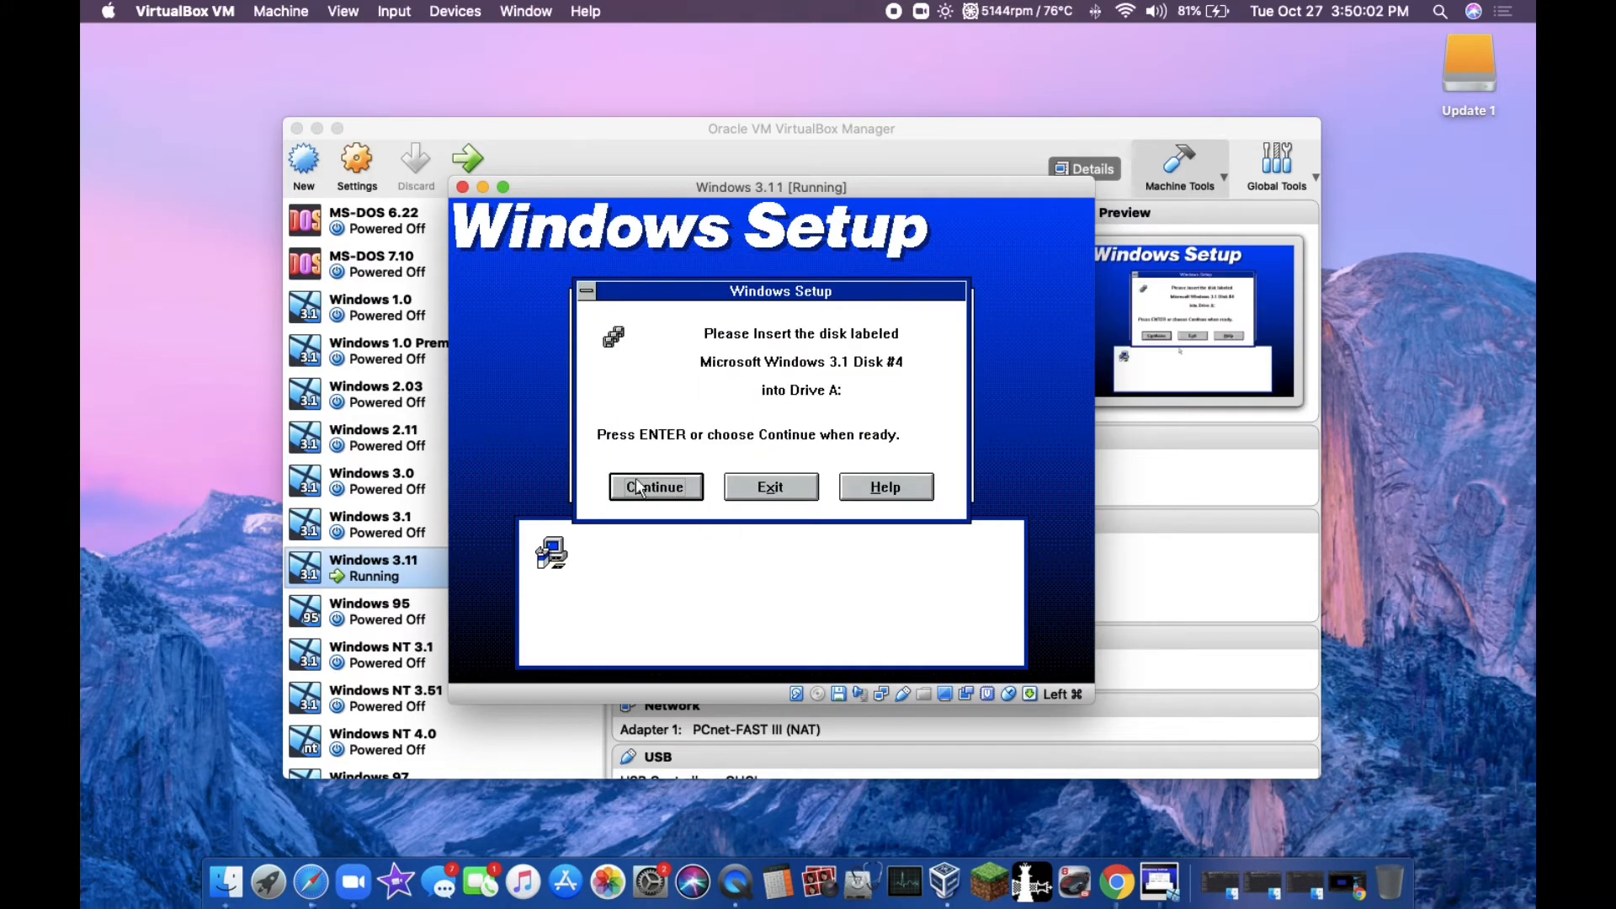
Step: Load DISK4.IMG into the virtual floppy drive and continue copying the Windows files
{"action": "left_click", "coordinate": [839, 693]}
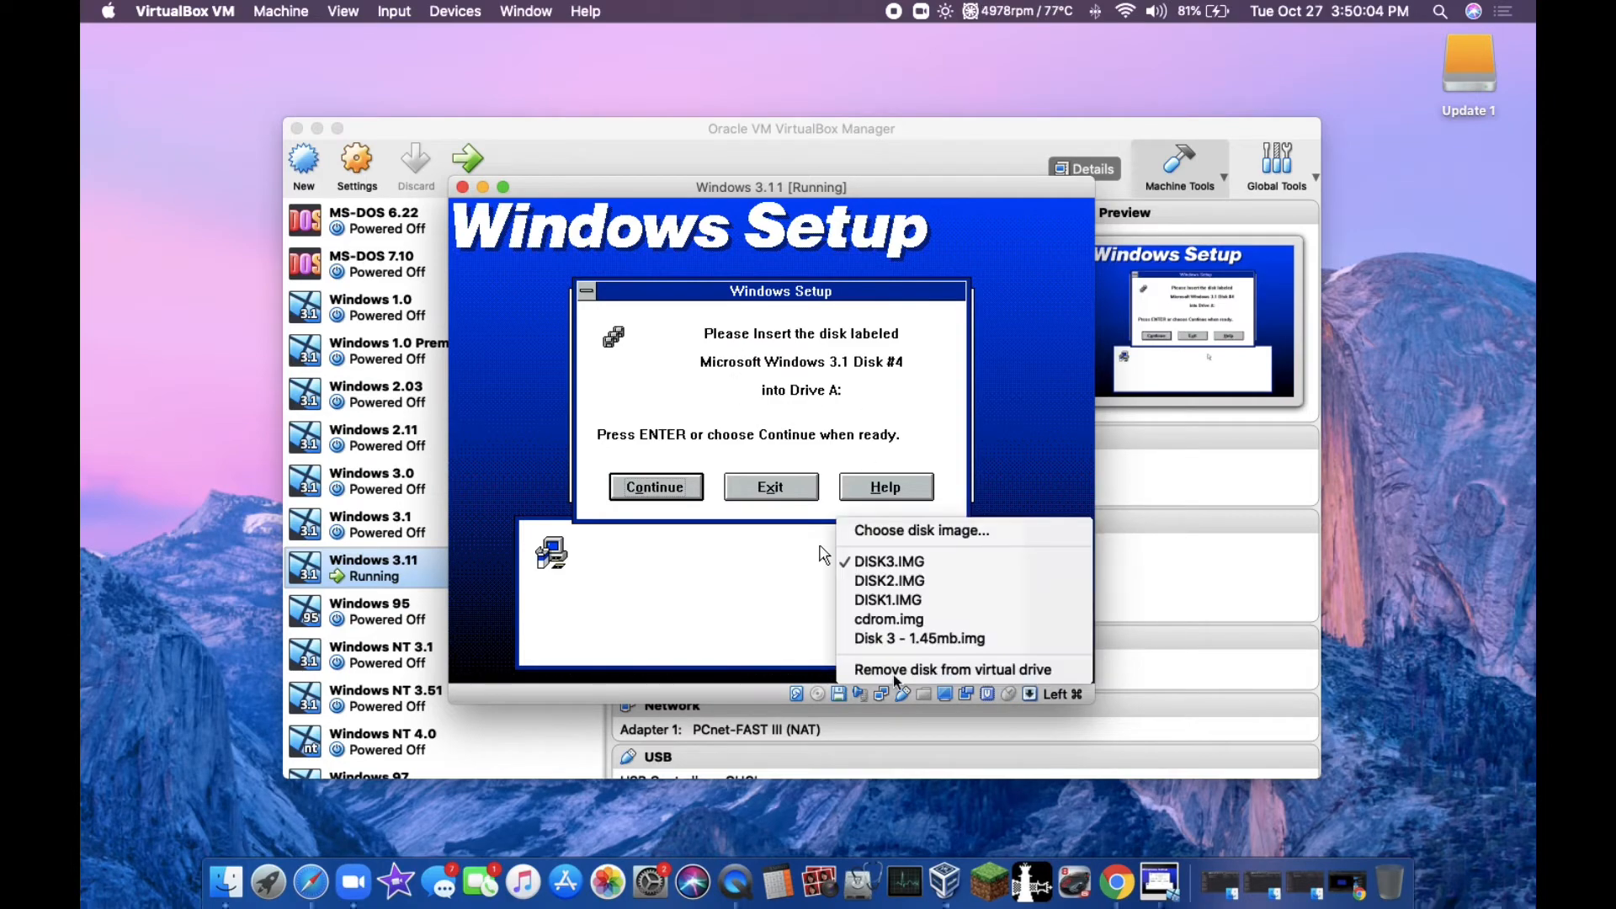
{"action": "left_click", "coordinate": [920, 532]}
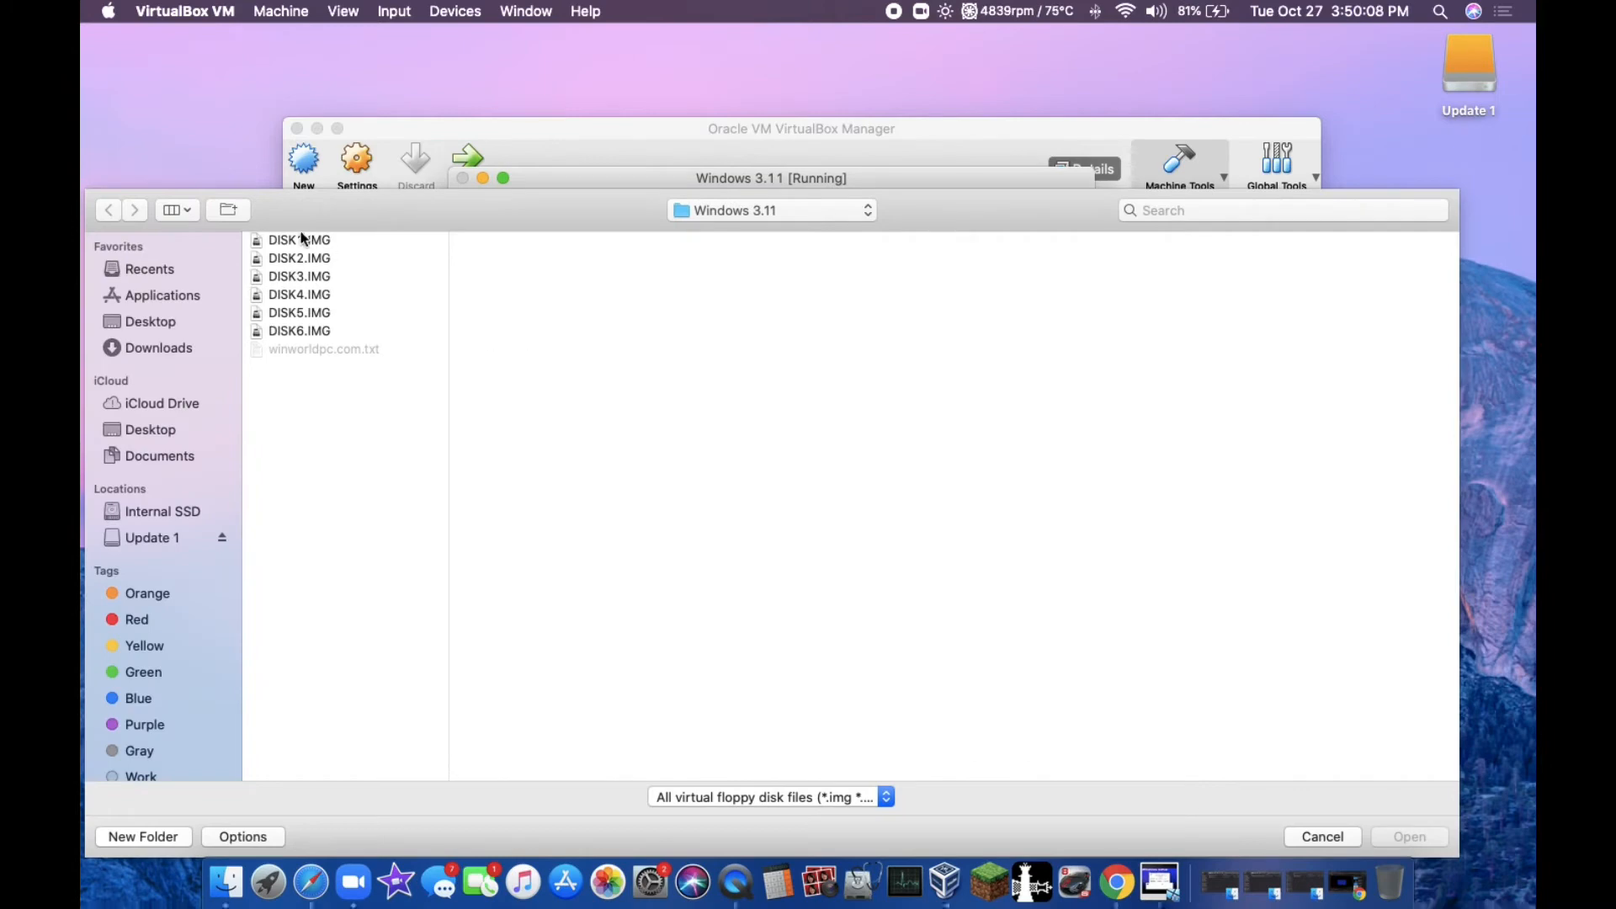
{"action": "left_click", "coordinate": [316, 316]}
{"action": "double_click", "coordinate": [314, 295]}
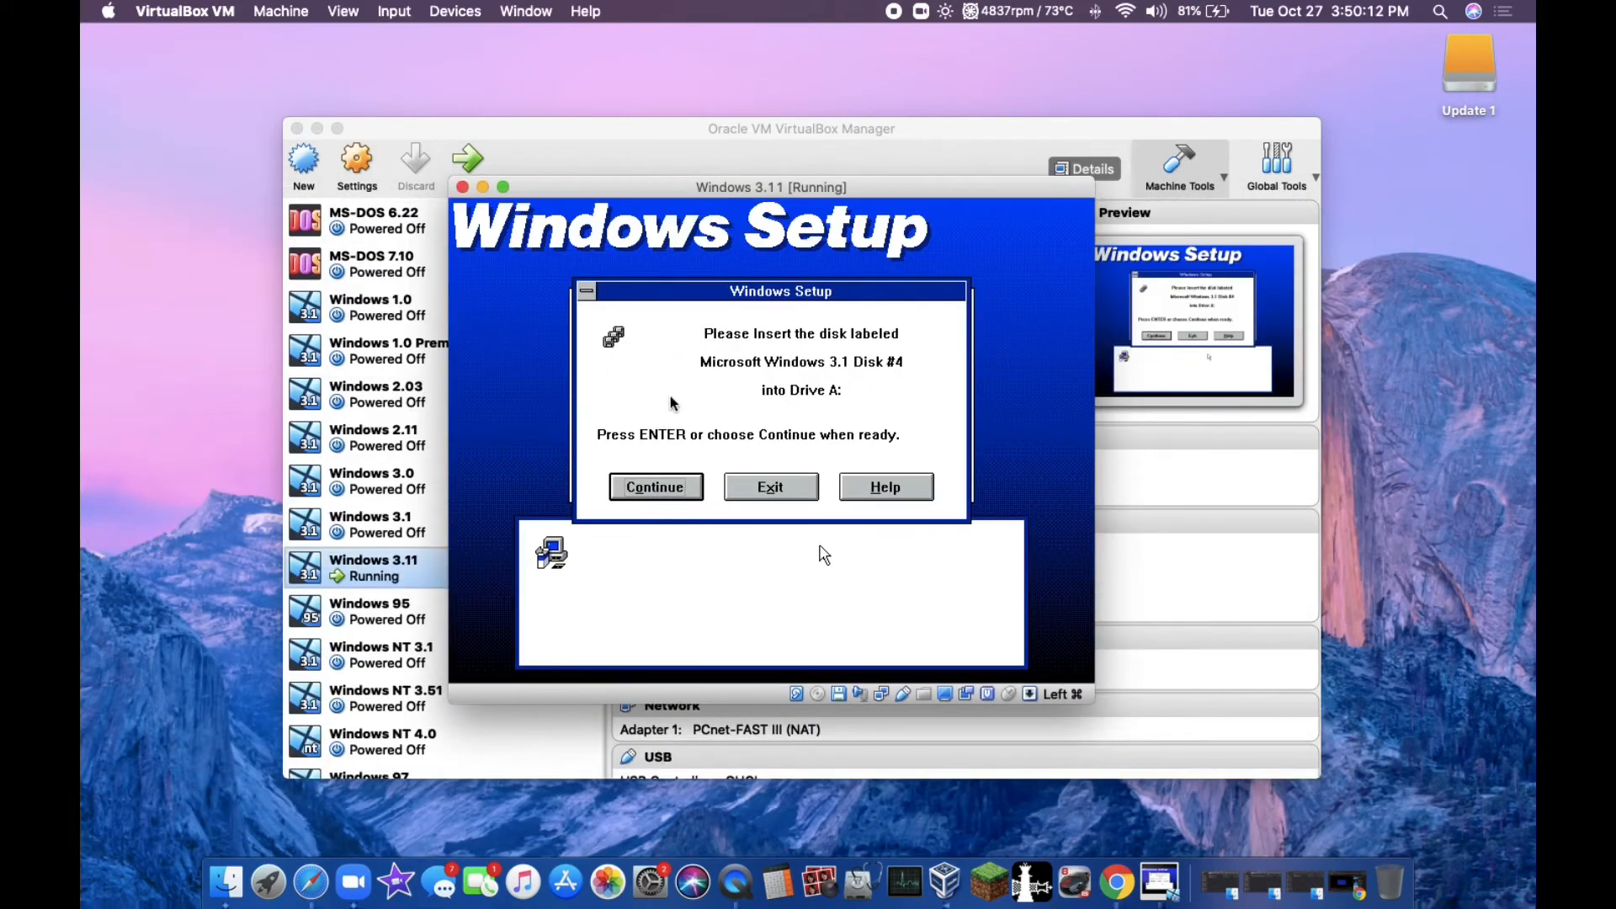
{"action": "left_click", "coordinate": [823, 555]}
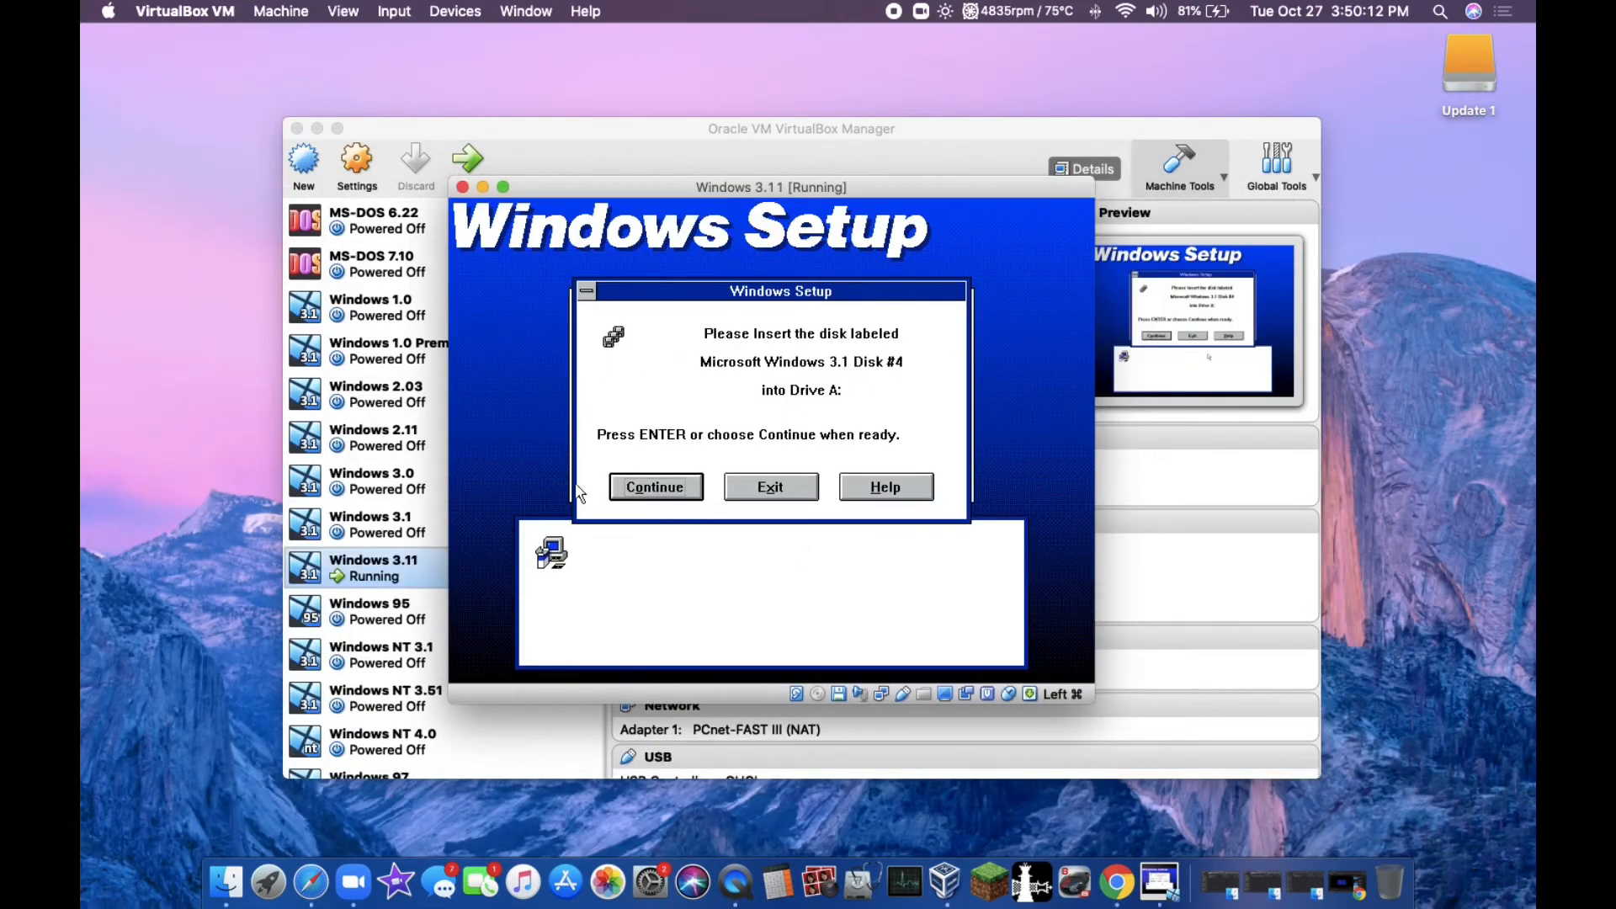
{"action": "left_click", "coordinate": [677, 488]}
Step: Load DISK5.IMG into the virtual floppy drive and continue Windows Setup
{"action": "left_click", "coordinate": [839, 694]}
{"action": "left_click", "coordinate": [916, 539]}
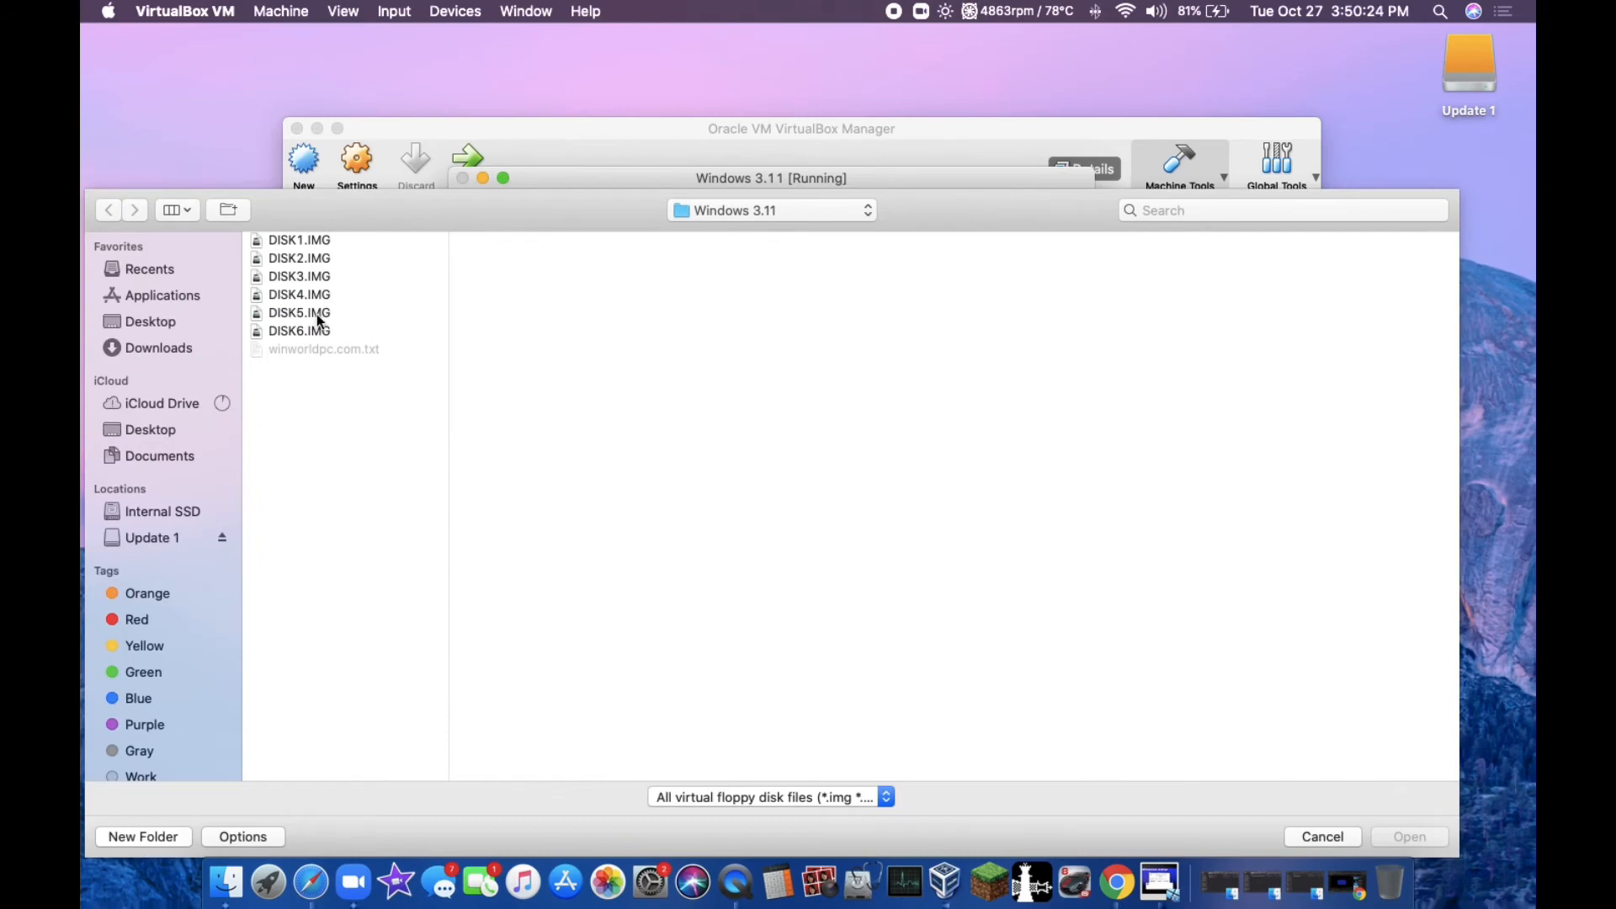
{"action": "double_click", "coordinate": [318, 314]}
{"action": "key", "text": "Return"}
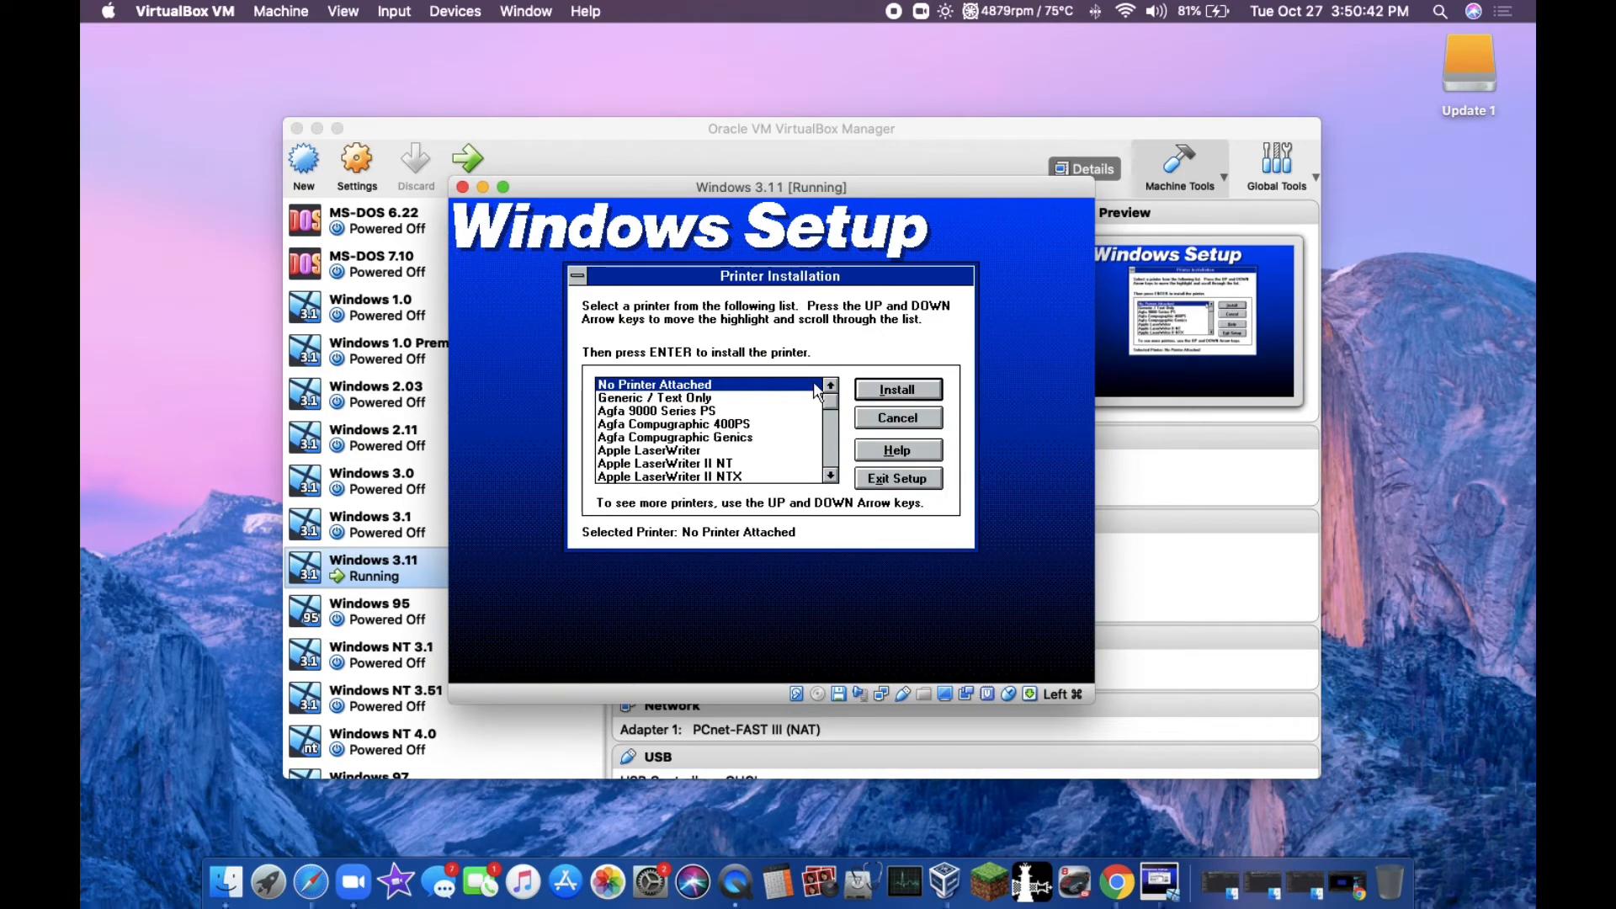
Step: Skip the printer installation and identify C:\DOS\EDIT.COM as MS-DOS Editor, cancelling the read of drive D
{"action": "left_click", "coordinate": [917, 416]}
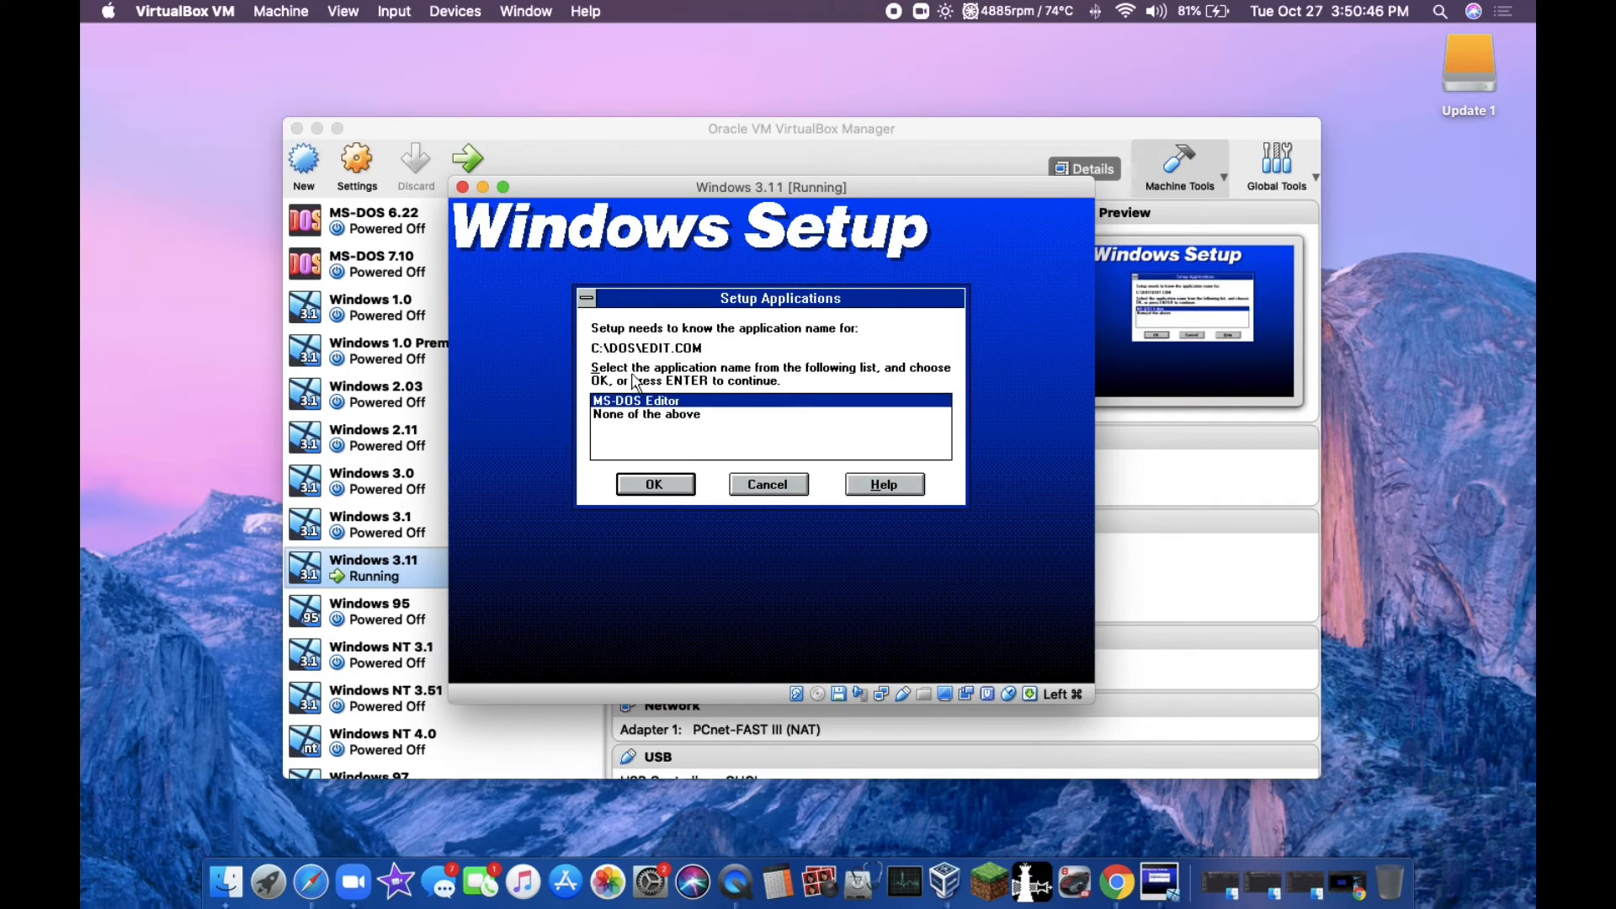
{"action": "left_click", "coordinate": [656, 484]}
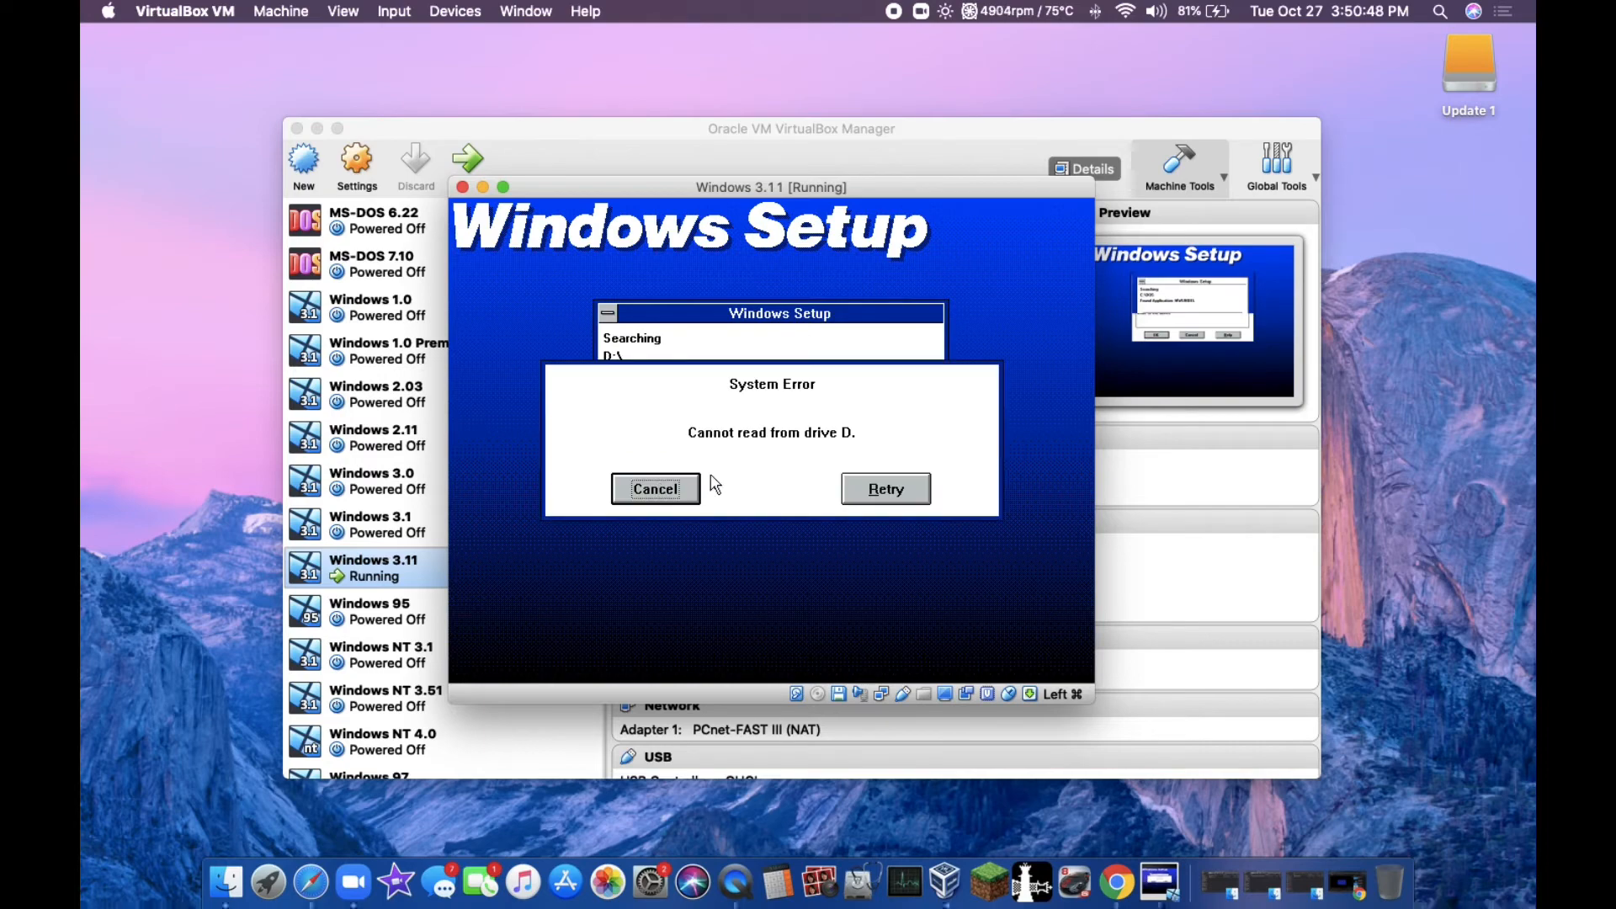
{"action": "left_click", "coordinate": [654, 484]}
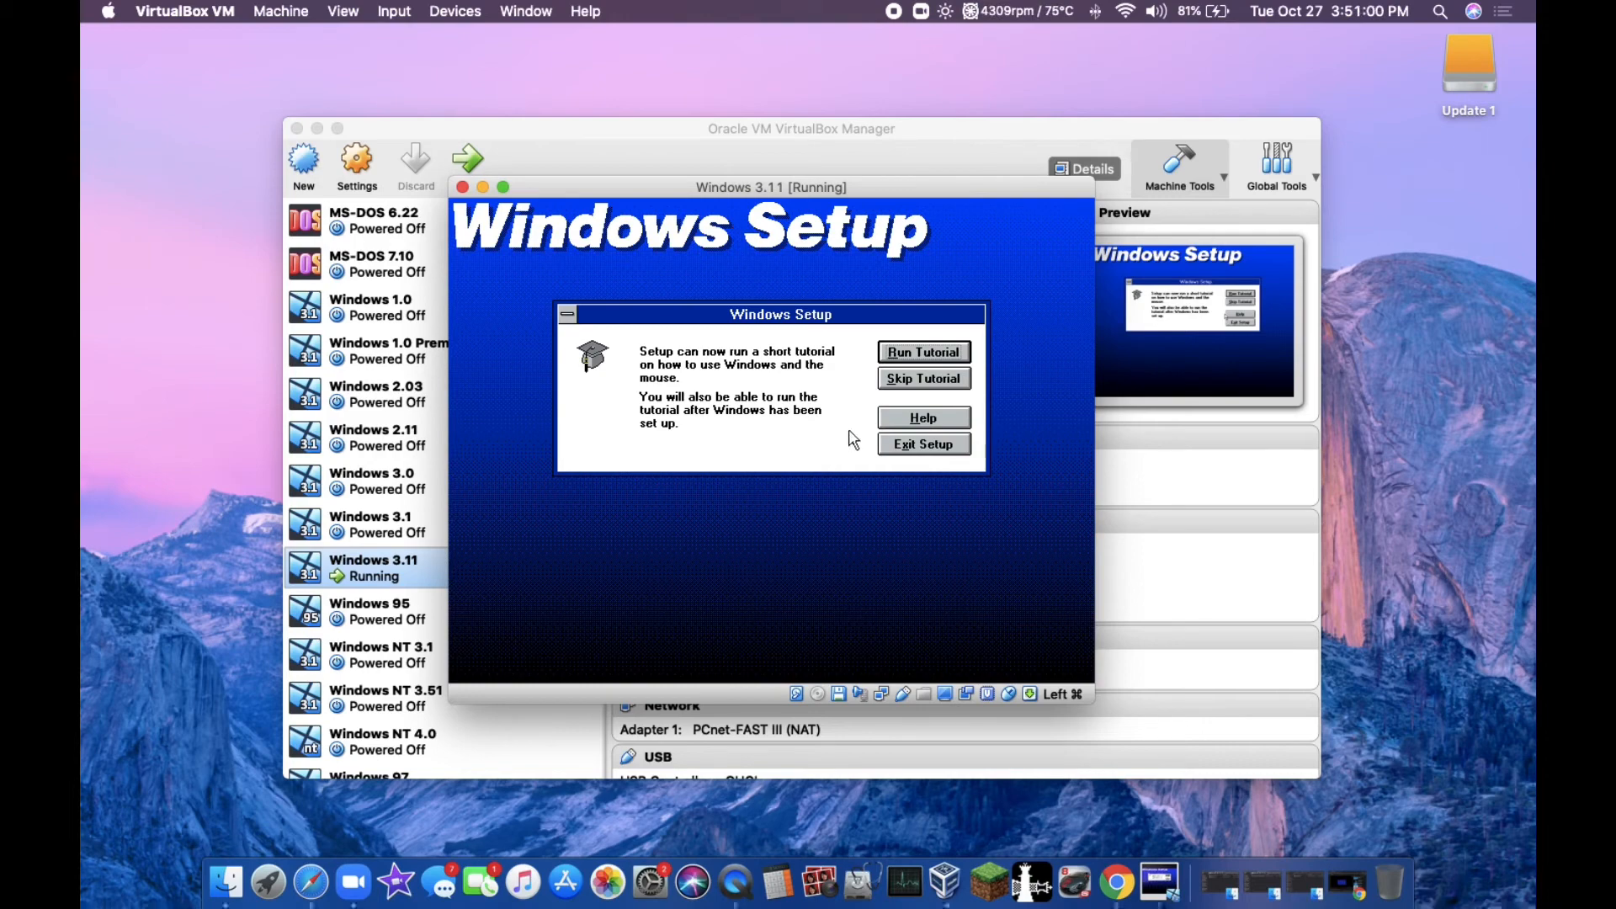
Step: Skip the Windows tutorial and reboot the virtual machine to finish Setup
{"action": "left_click", "coordinate": [934, 379]}
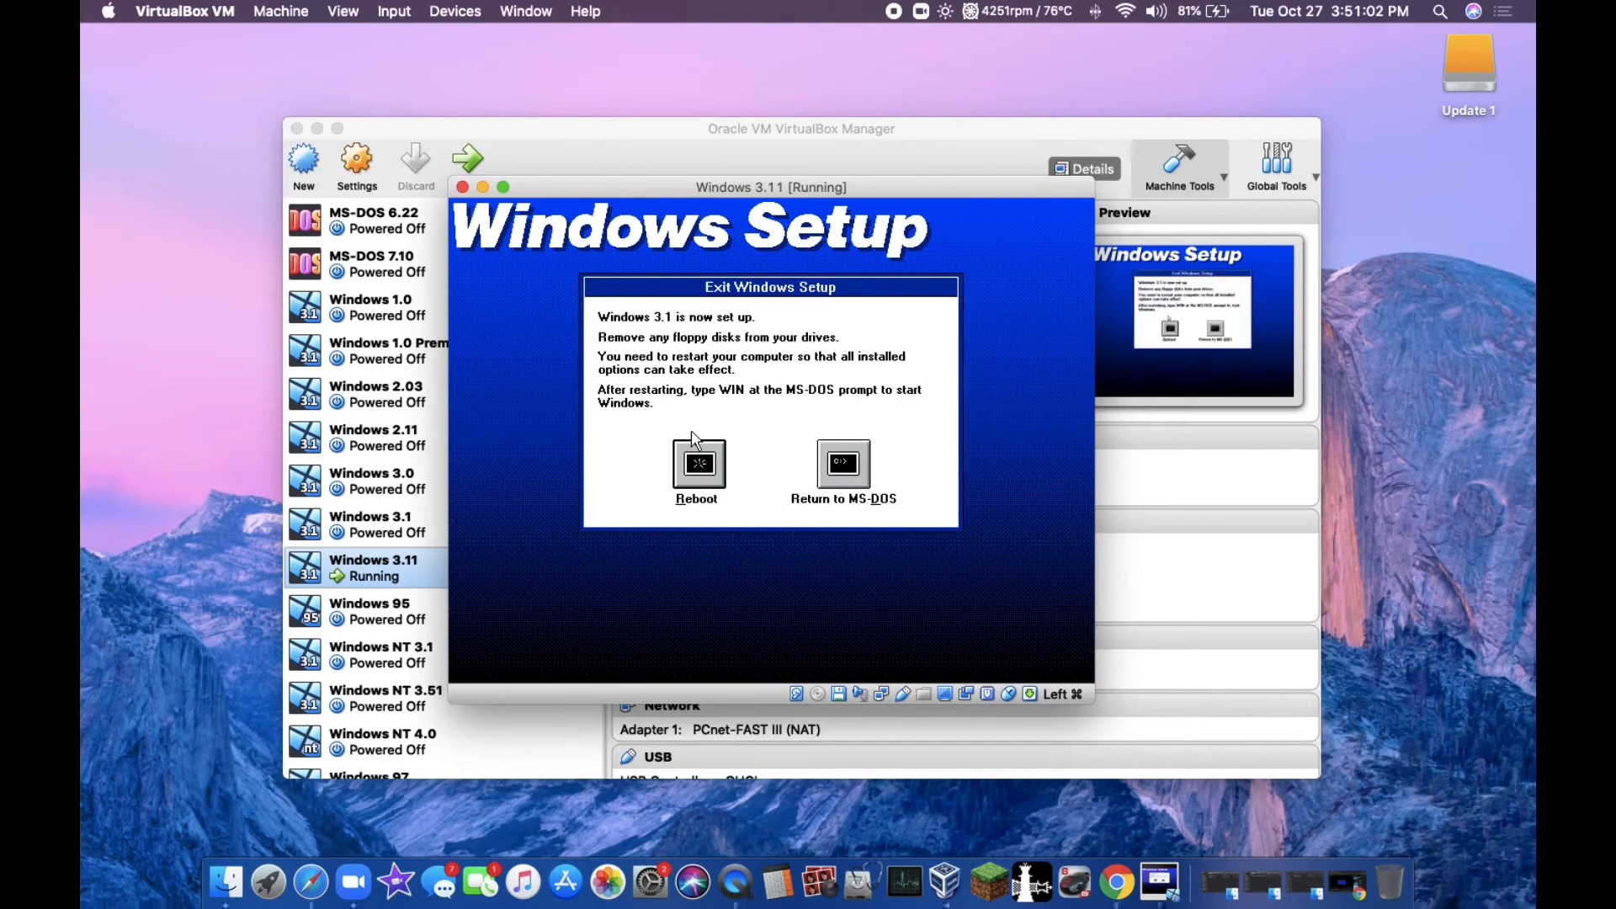
{"action": "left_click", "coordinate": [700, 460]}
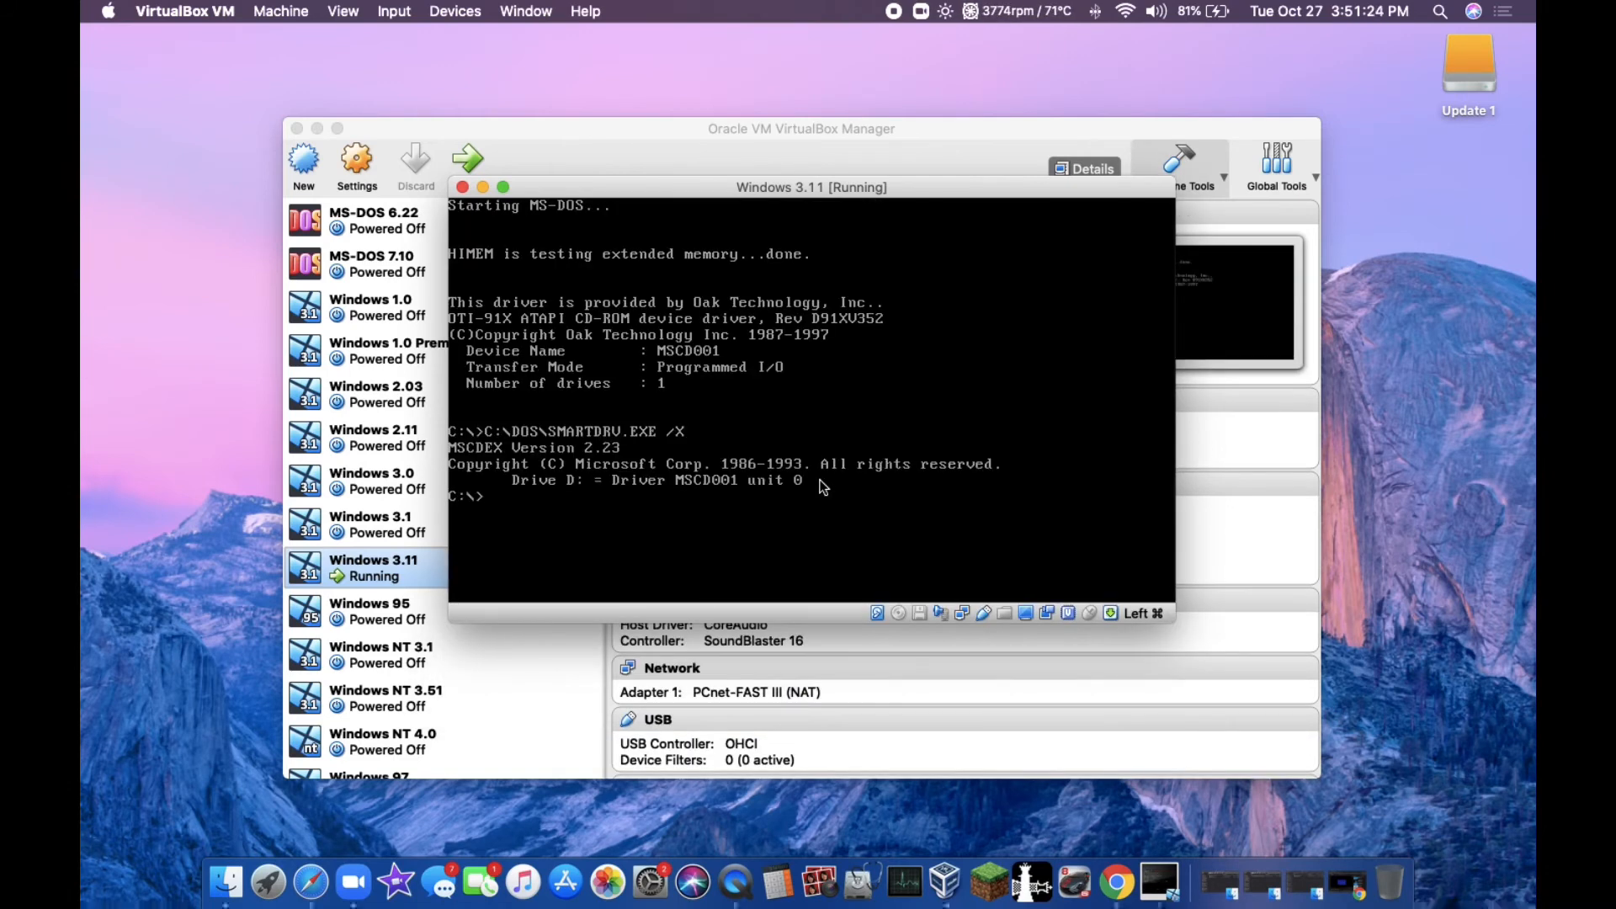
Step: Try to change to the win directory on drive C:
{"action": "type", "text": "cd win"}
{"action": "key", "text": "Return"}
Step: Change to the windows directory on drive C: and start Windows with the win command
{"action": "type", "text": "cd"}
{"action": "type", "text": " window"}
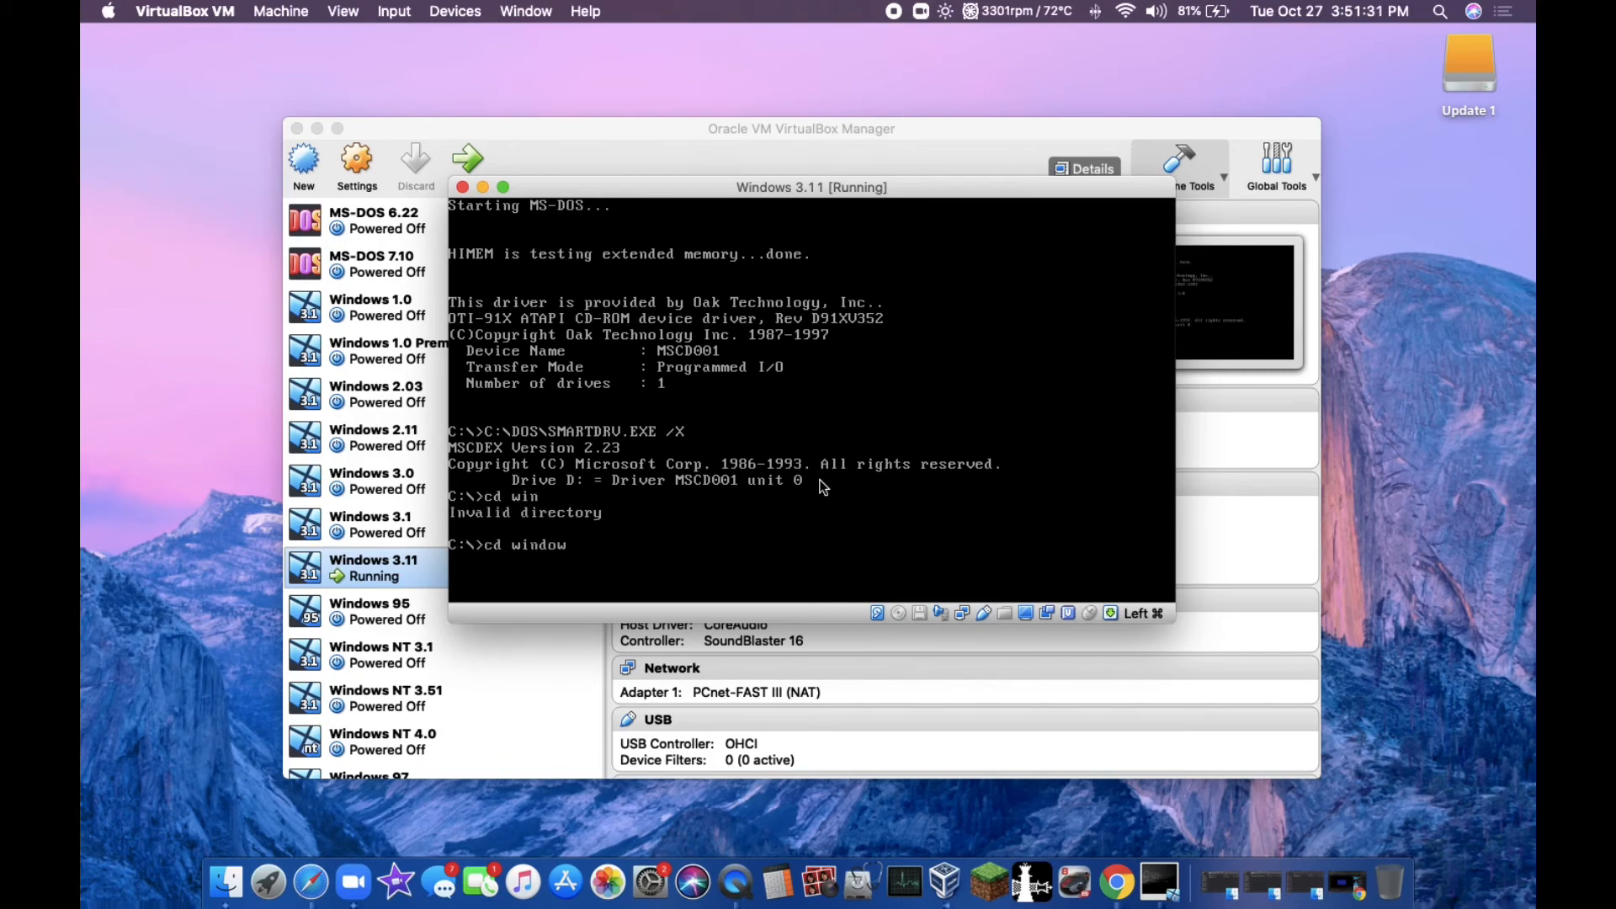
{"action": "type", "text": "s"}
{"action": "key", "text": "Return"}
{"action": "type", "text": "win"}
{"action": "key", "text": "Return"}
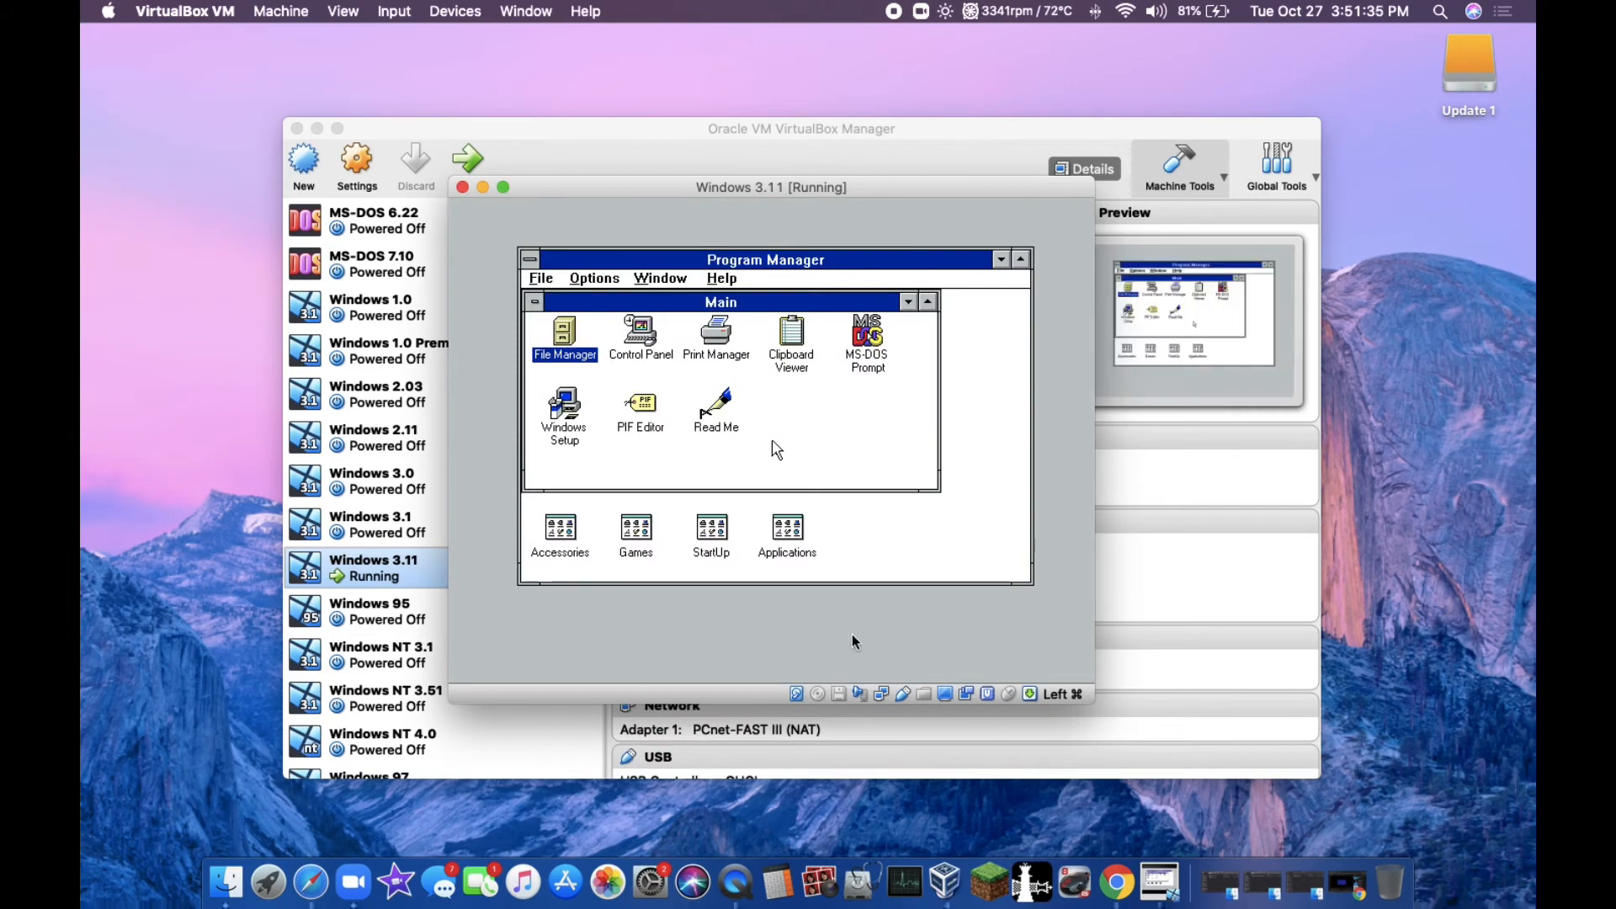
Step: Set the virtual machine's display scale factor to 175% and move its window so the enlarged desktop fits on screen
{"action": "left_click", "coordinate": [943, 693]}
{"action": "mouse_move", "coordinate": [1001, 750]}
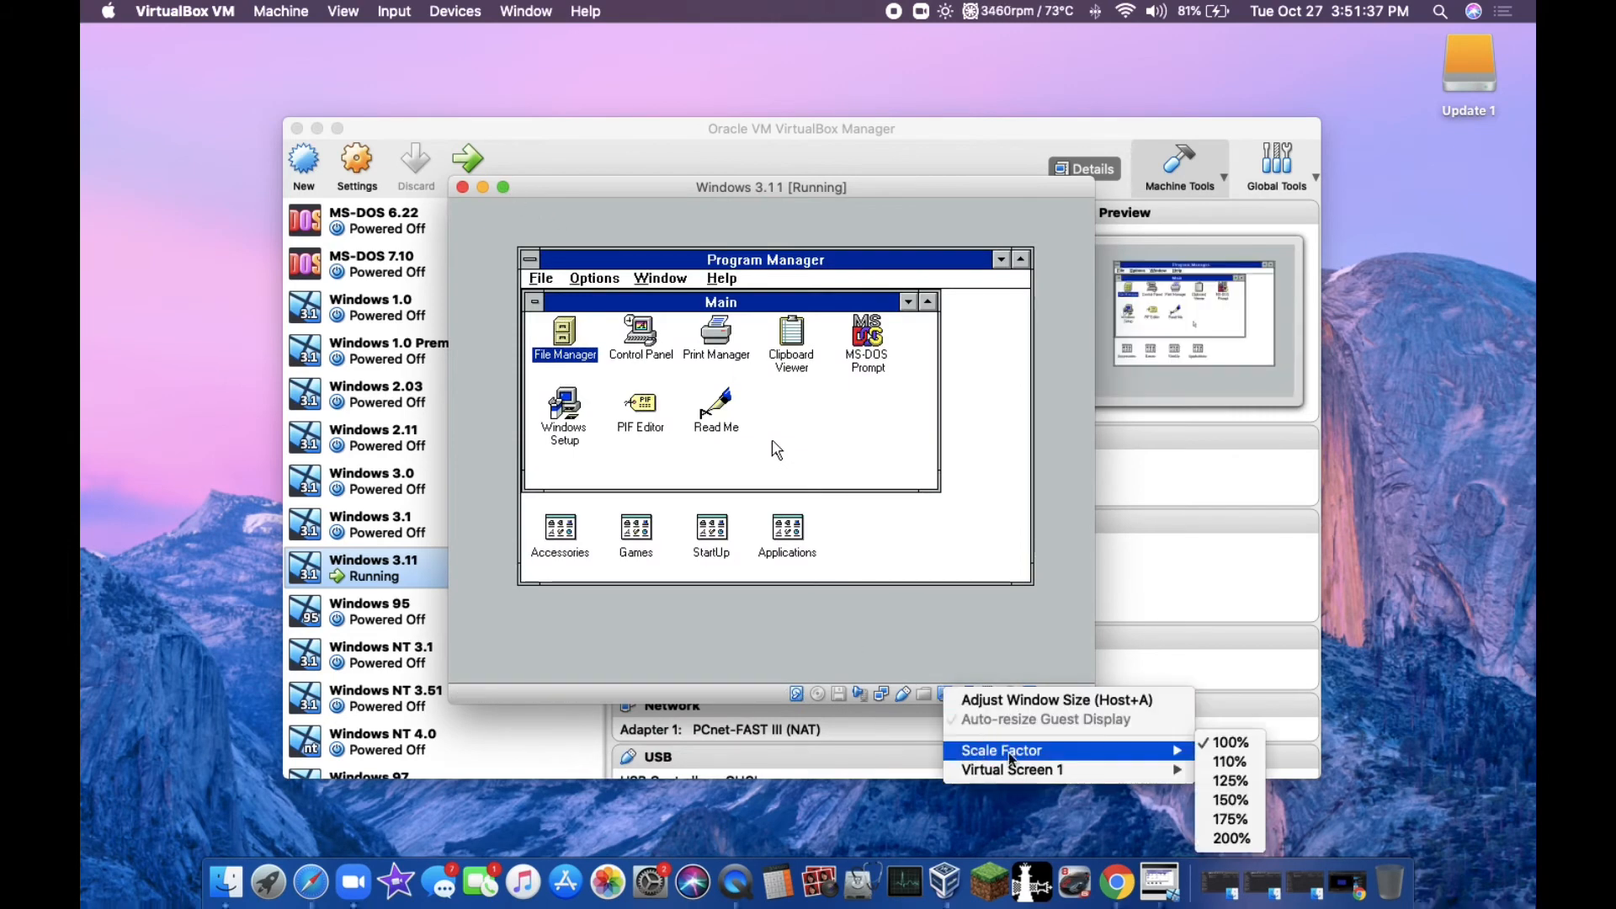
{"action": "left_click", "coordinate": [1232, 823]}
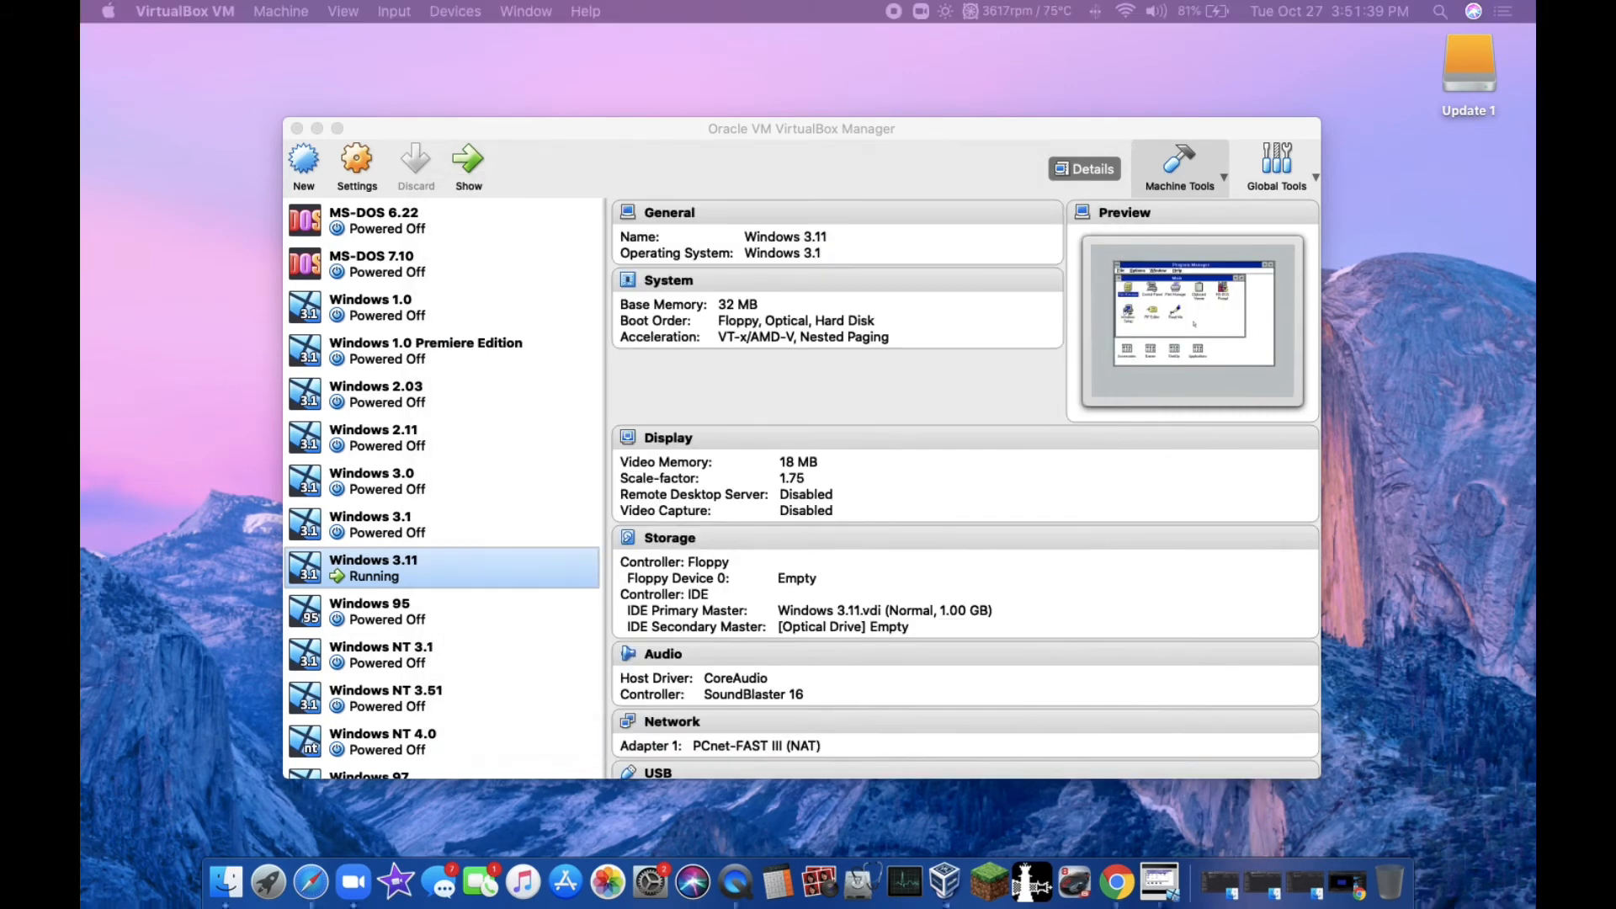
{"action": "left_click_drag", "start_coordinate": [1422, 471], "coordinate": [725, 35]}
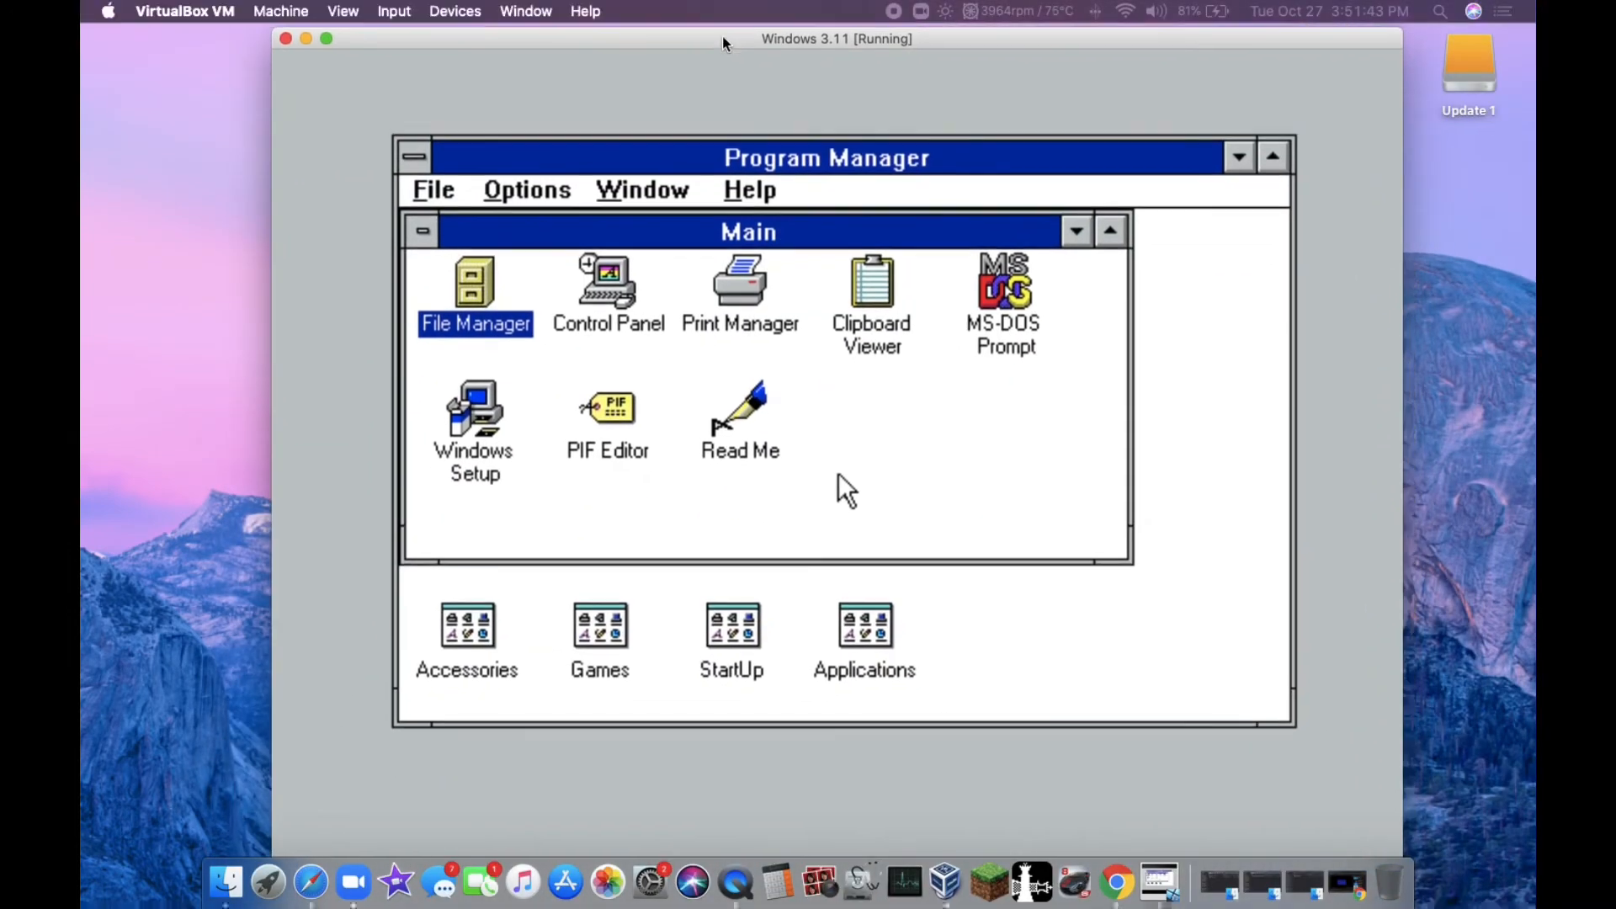
Step: Switch the virtual machine window to full screen and close the Main group window in Program Manager
{"action": "left_click", "coordinate": [327, 35]}
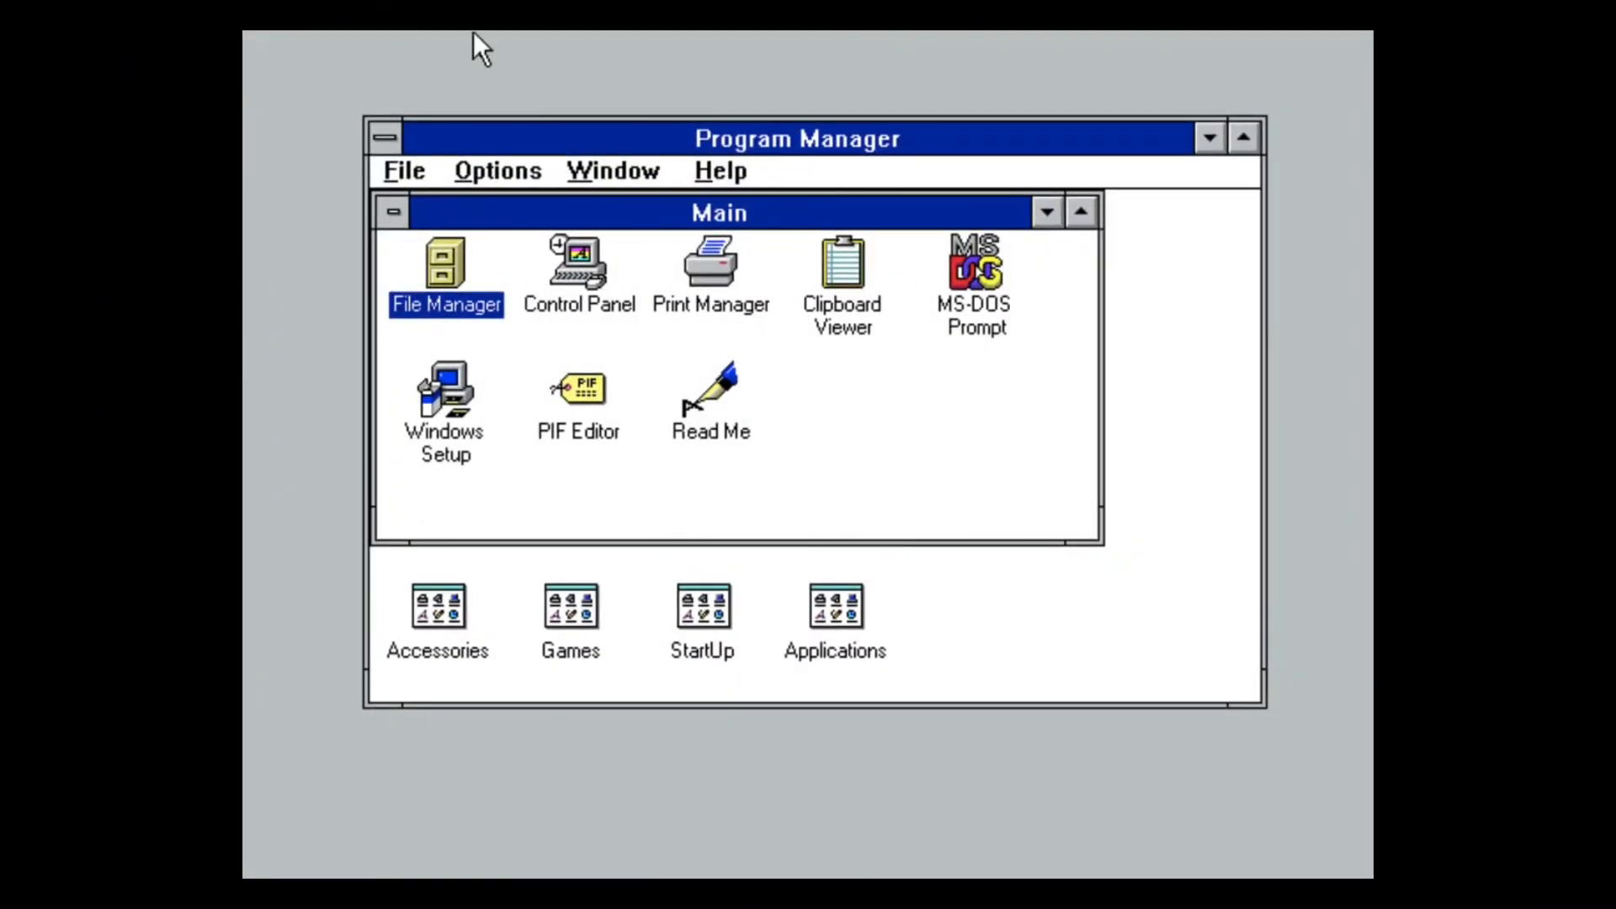
{"action": "left_click", "coordinate": [391, 217]}
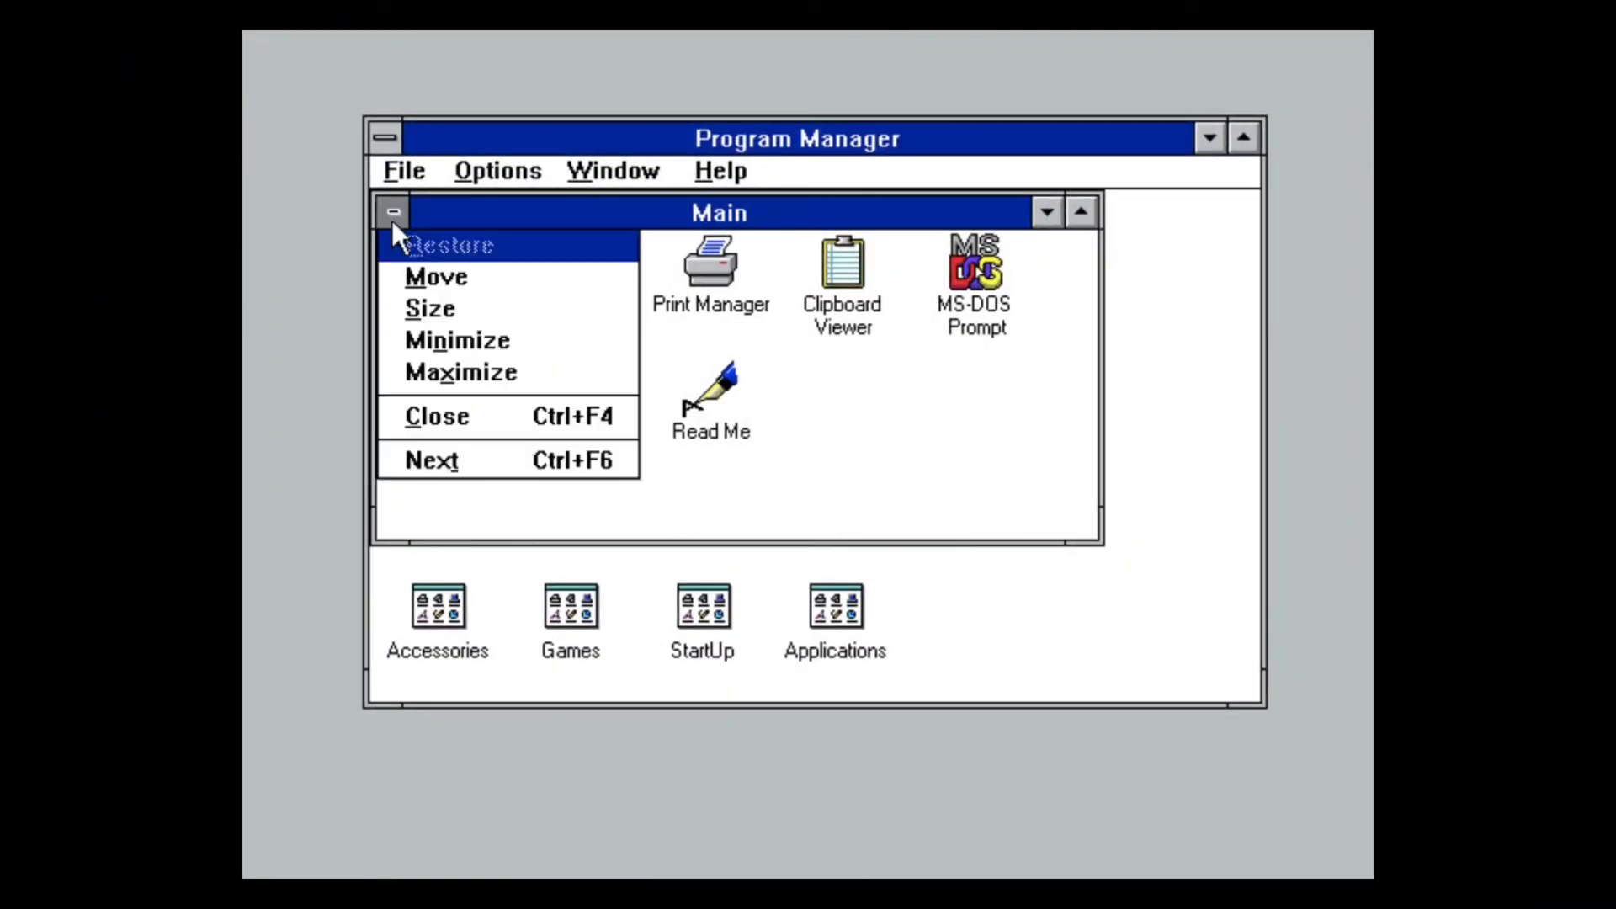
{"action": "left_click", "coordinate": [502, 408]}
Step: Move the Program Manager window a short way left on the Windows 3.11 desktop and back to the right
{"action": "left_click_drag", "start_coordinate": [643, 137], "coordinate": [559, 144]}
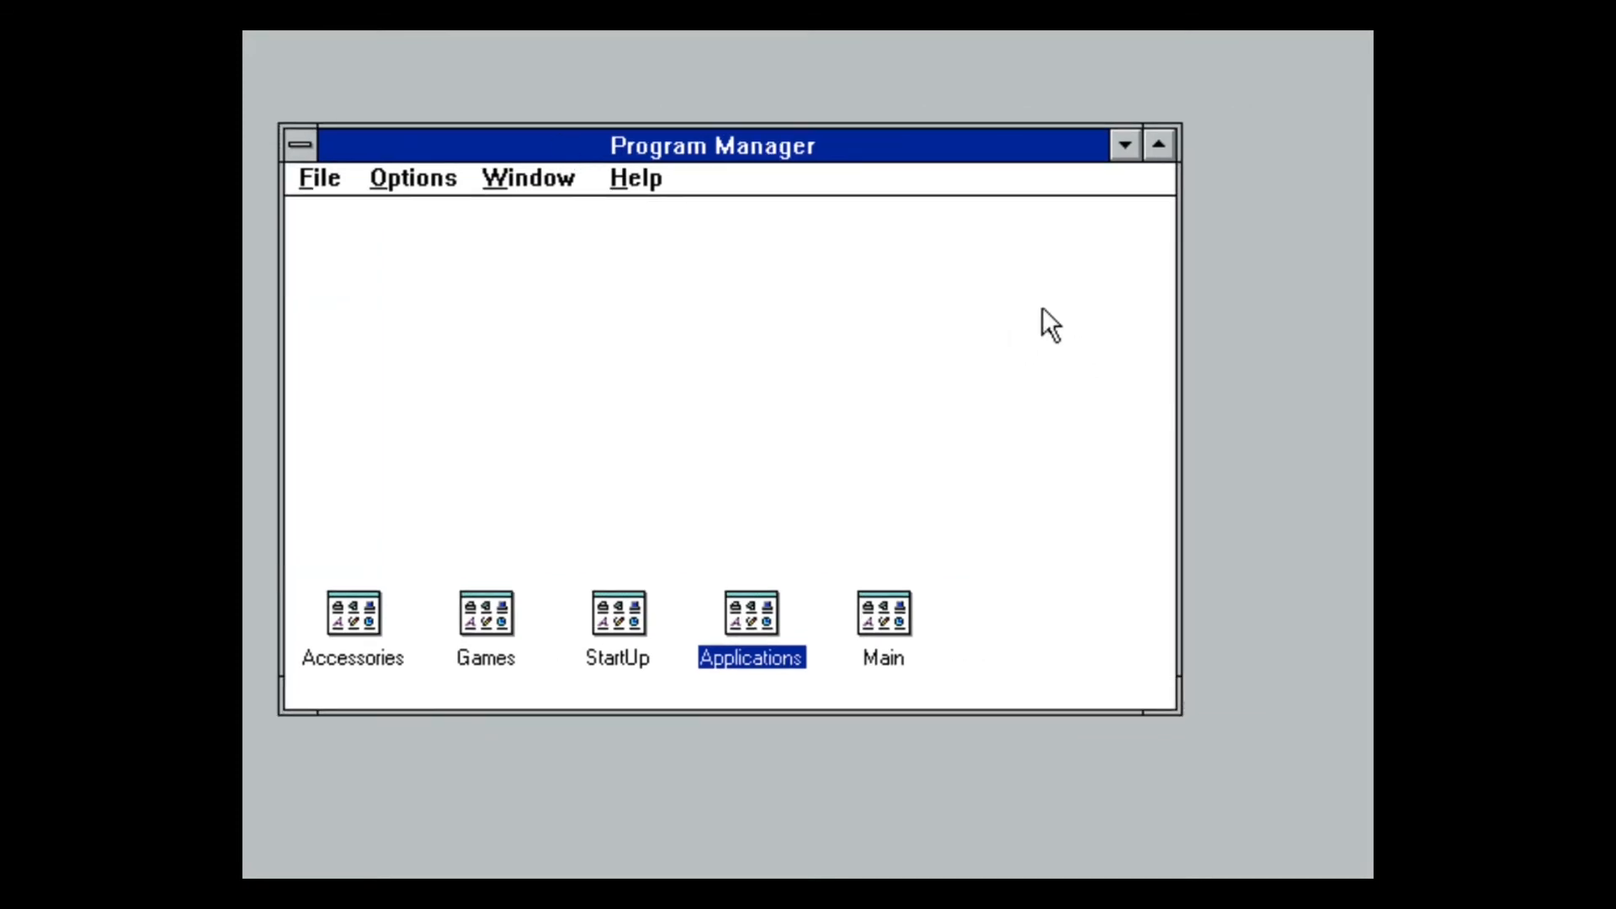
{"action": "left_click_drag", "start_coordinate": [813, 148], "coordinate": [910, 148]}
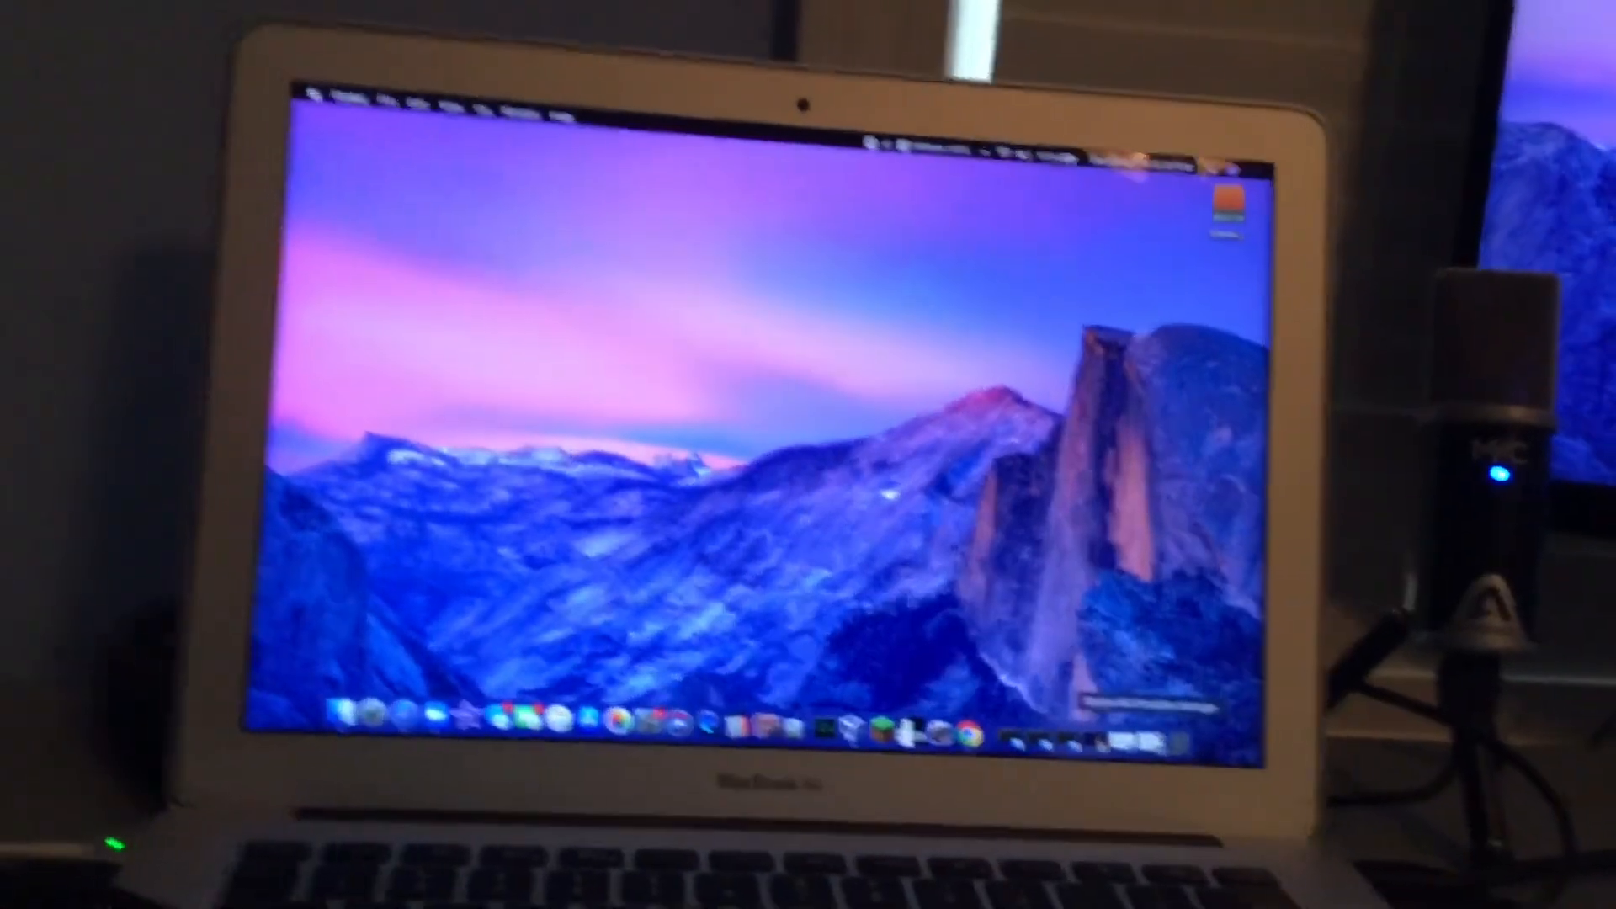
{"action": "left_click", "coordinate": [1151, 742]}
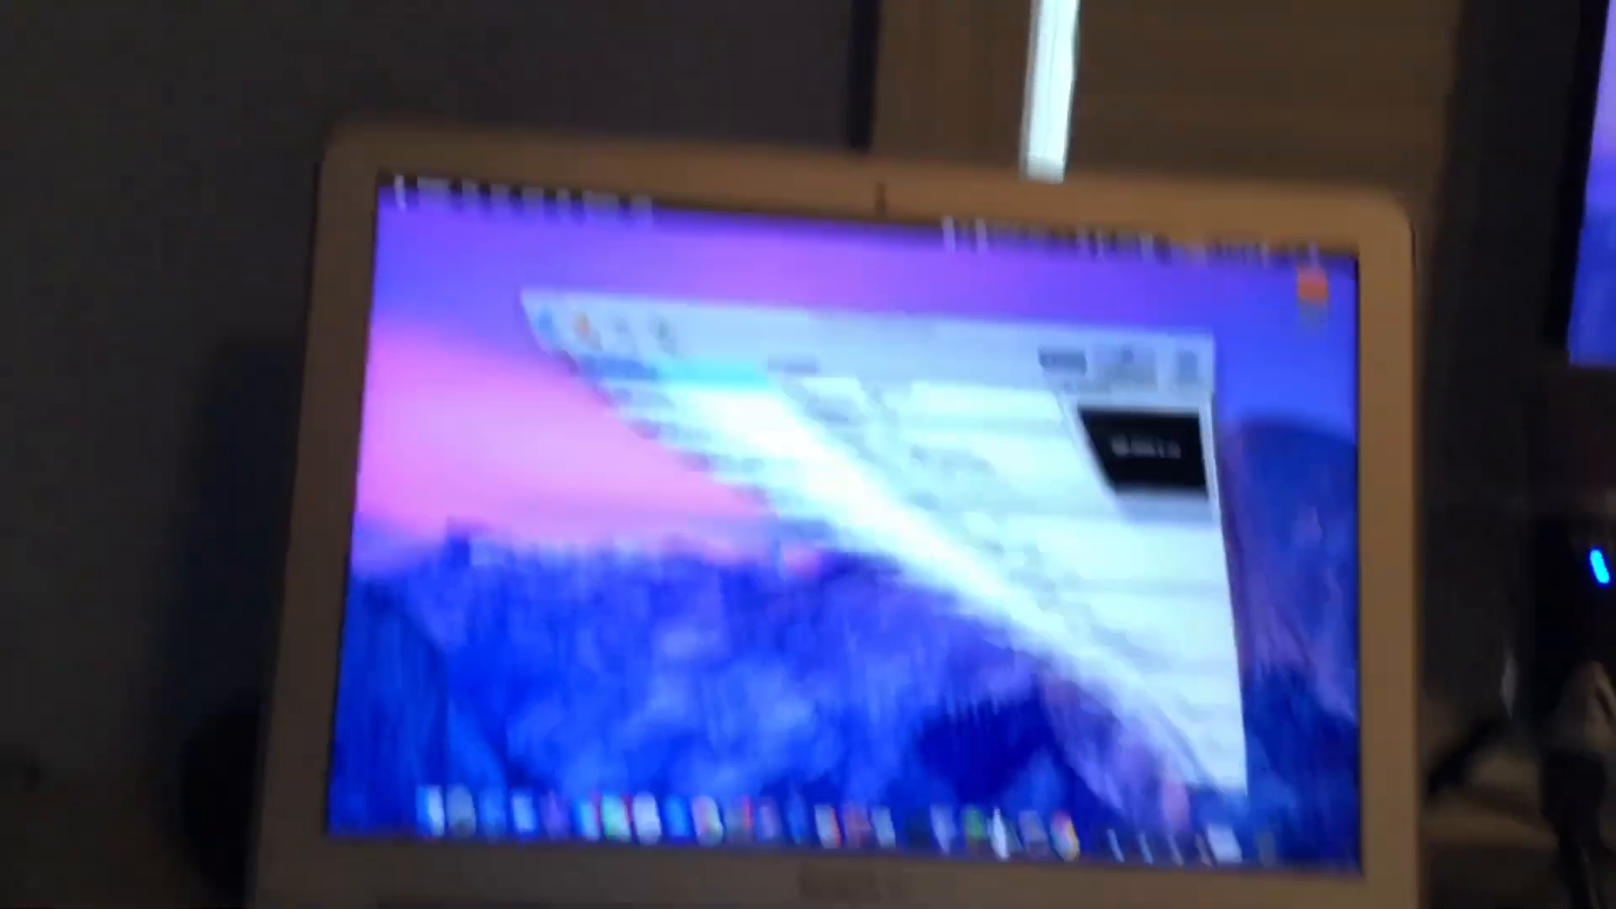
{"action": "scroll", "coordinate": [885, 421], "scroll_direction": "down", "scroll_amount": 10}
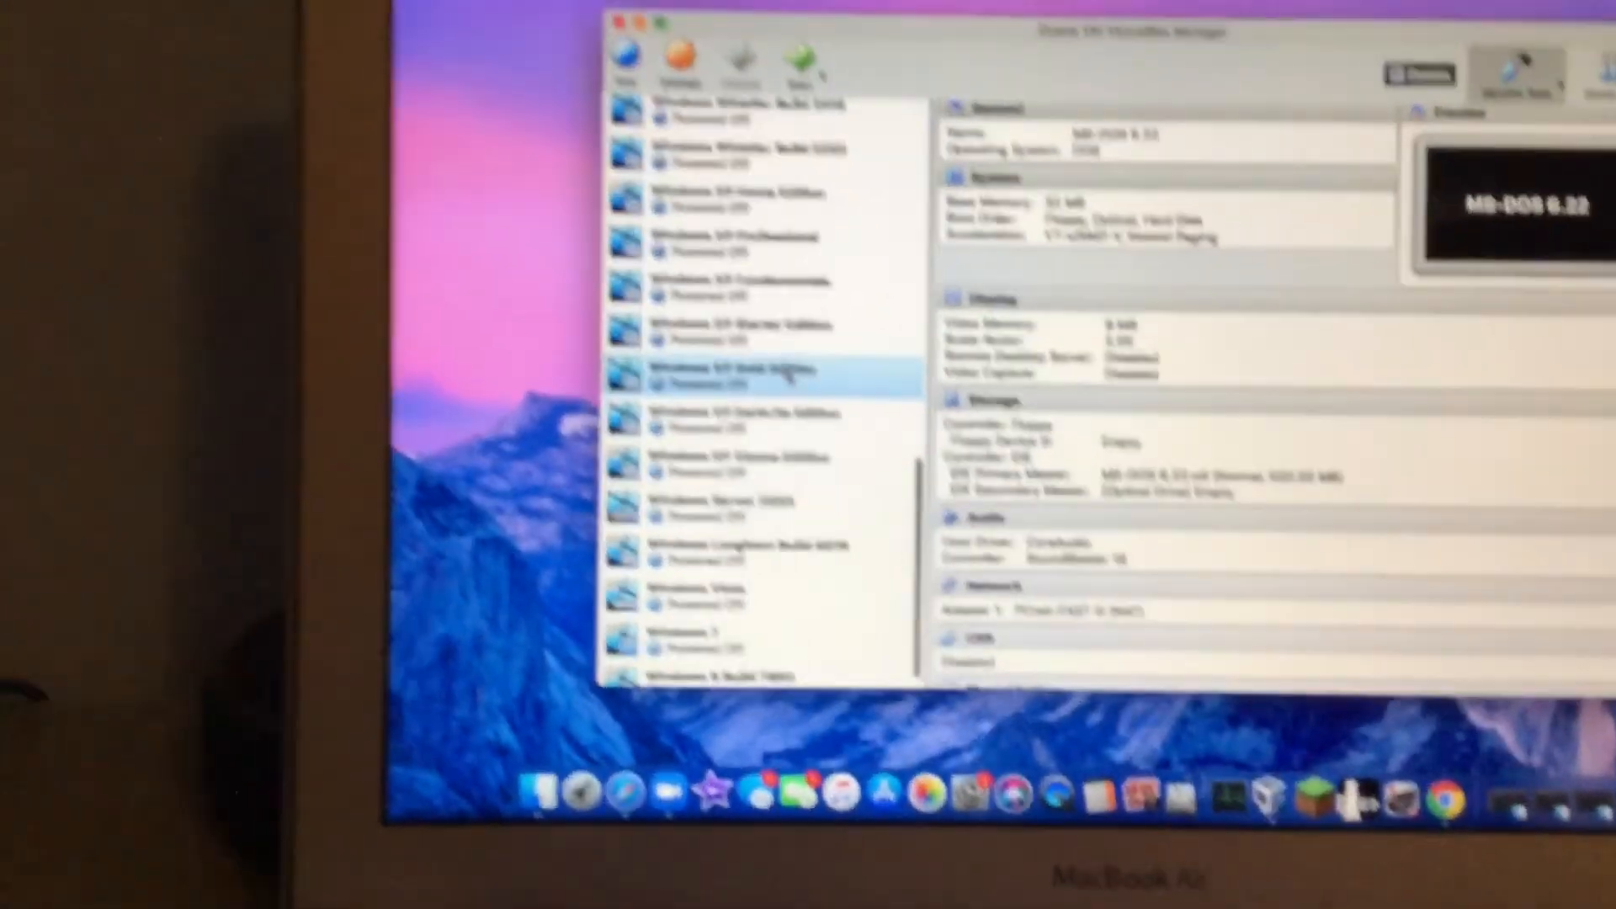
{"action": "scroll", "coordinate": [758, 370], "scroll_direction": "up", "scroll_amount": 10}
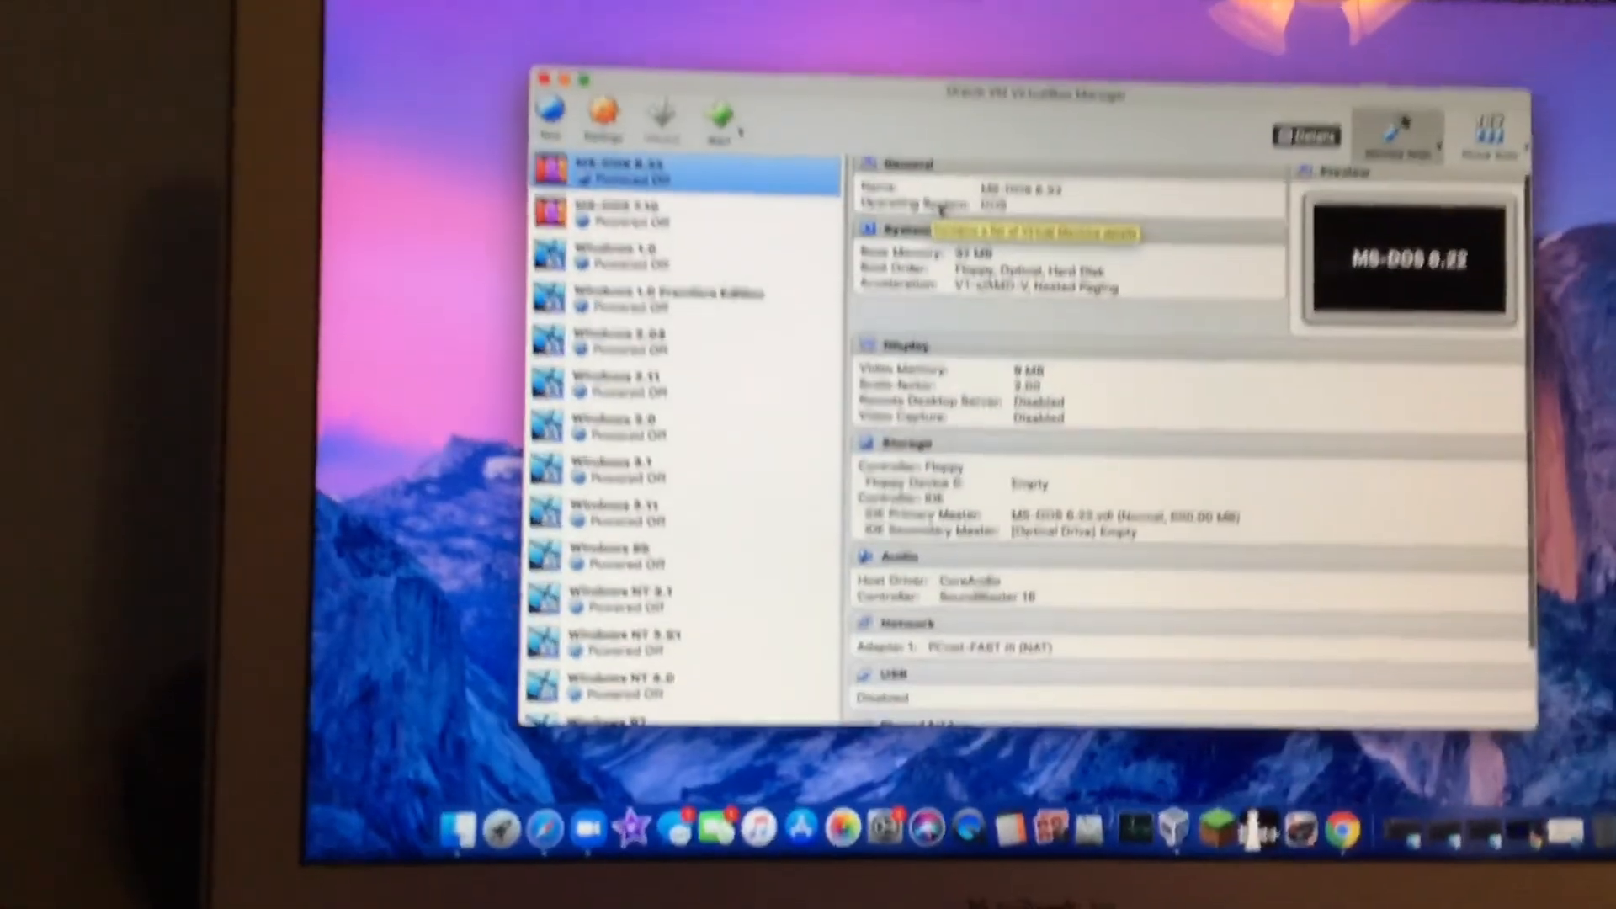
{"action": "scroll", "coordinate": [968, 252], "scroll_direction": "down", "scroll_amount": 1}
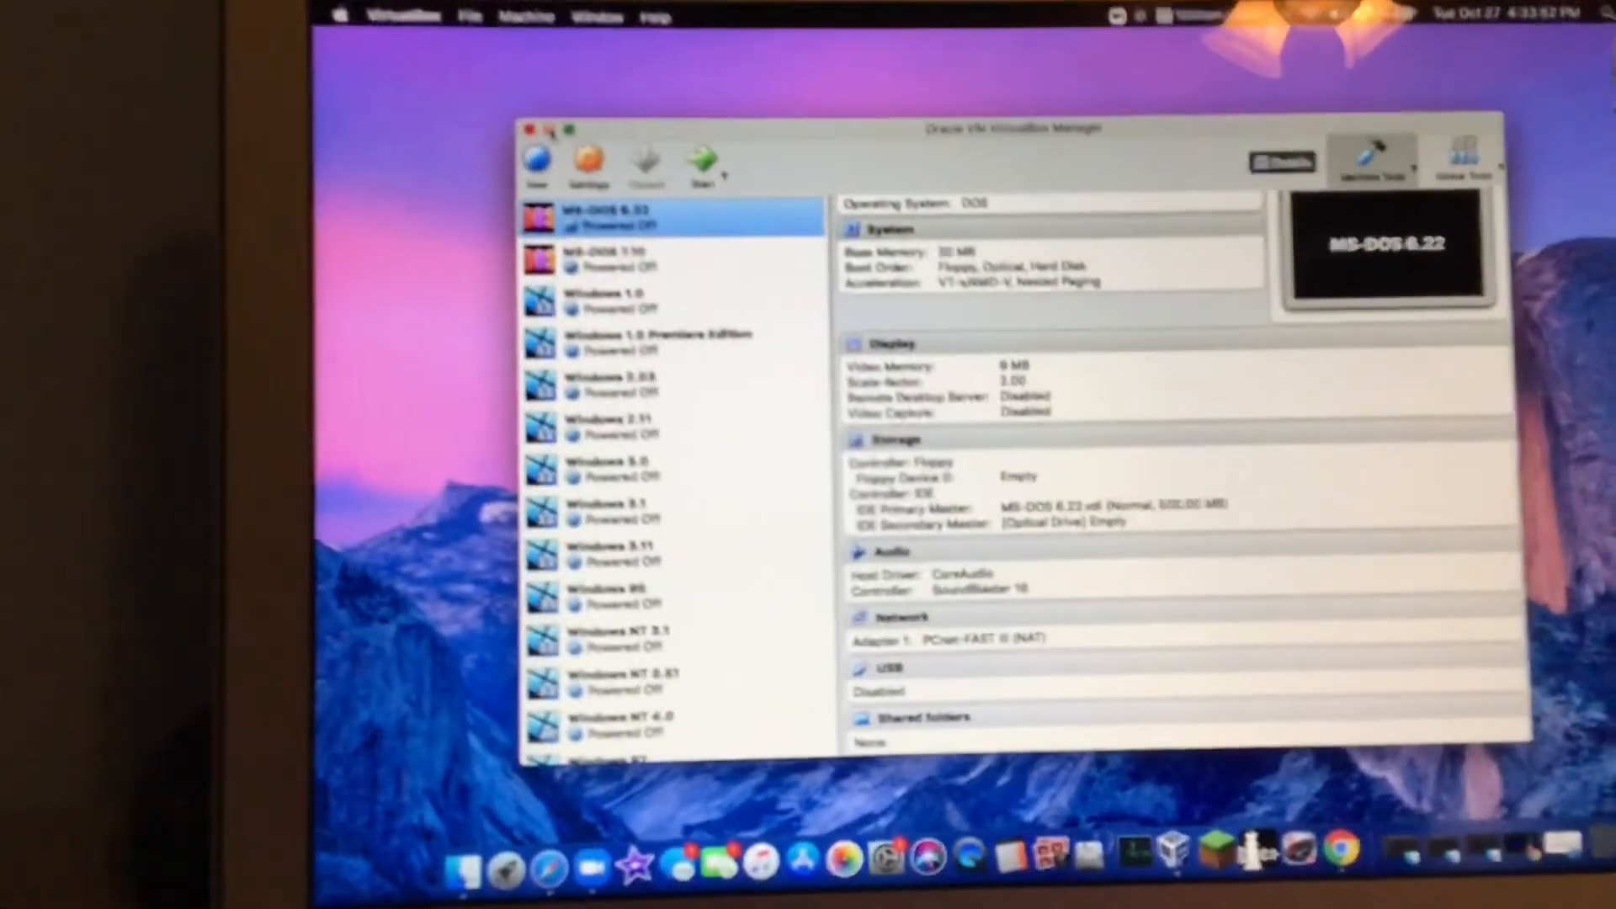
{"action": "left_click", "coordinate": [549, 130]}
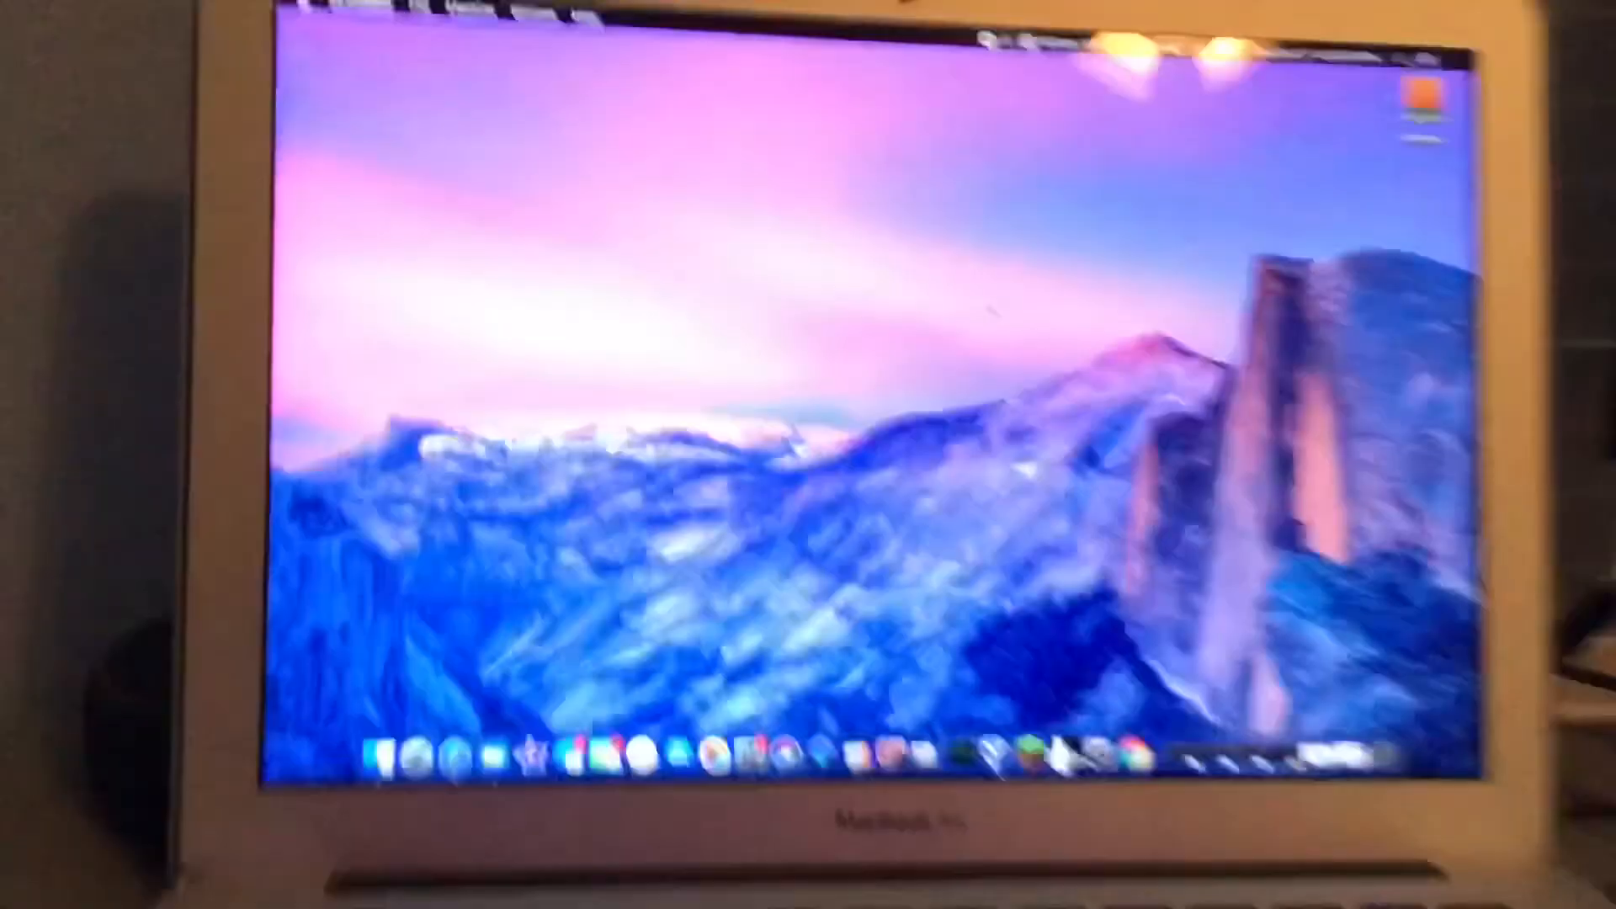